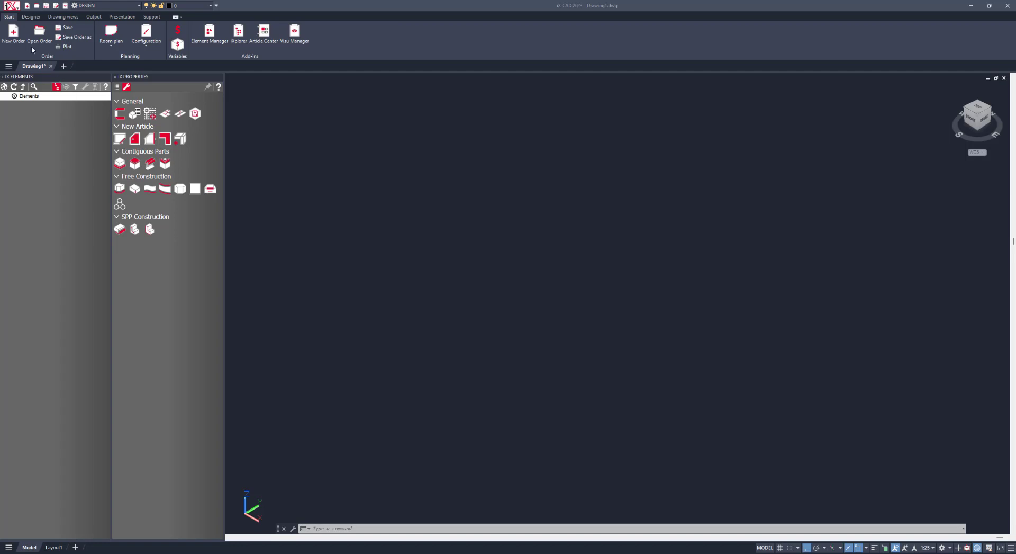
# Insert a new article with height 800, width 1200 and depth 450 into the drawing
pyautogui.click(30, 17)
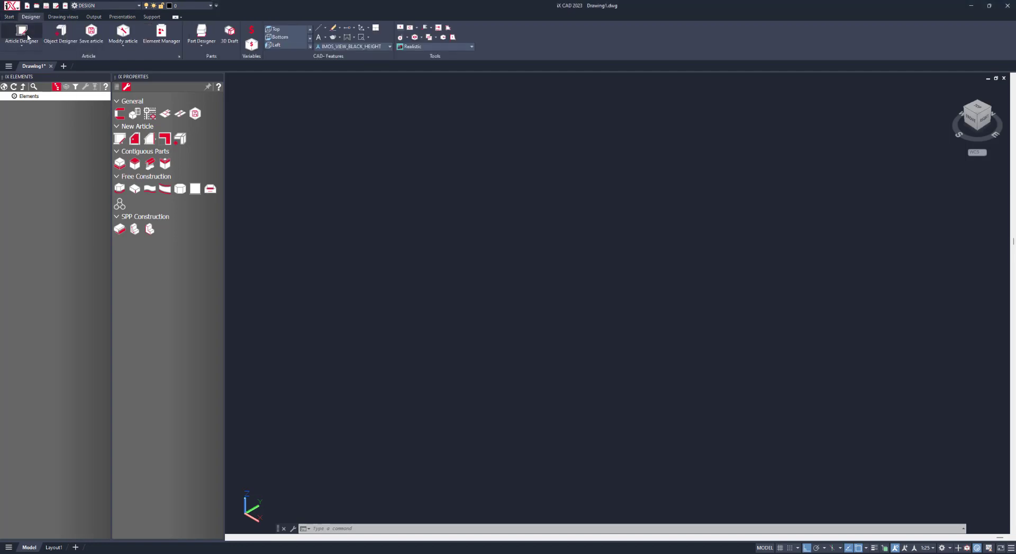
pyautogui.click(22, 32)
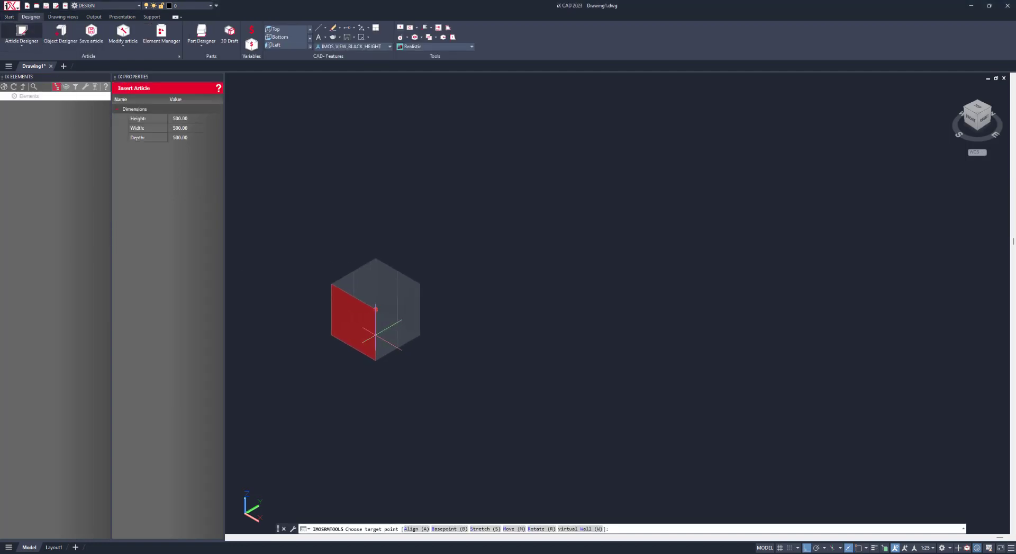
pyautogui.click(160, 120)
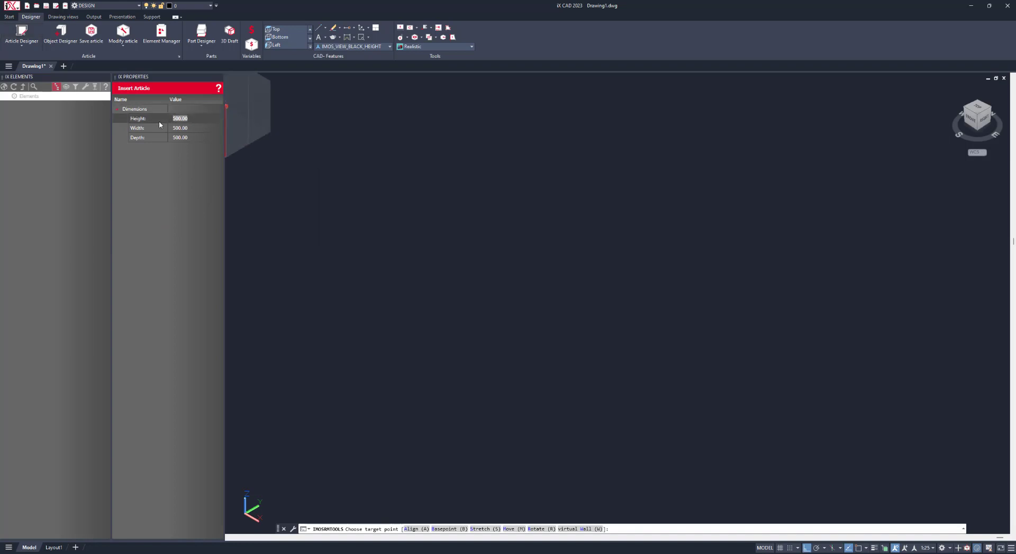
pyautogui.write('800')
pyautogui.press('Return')
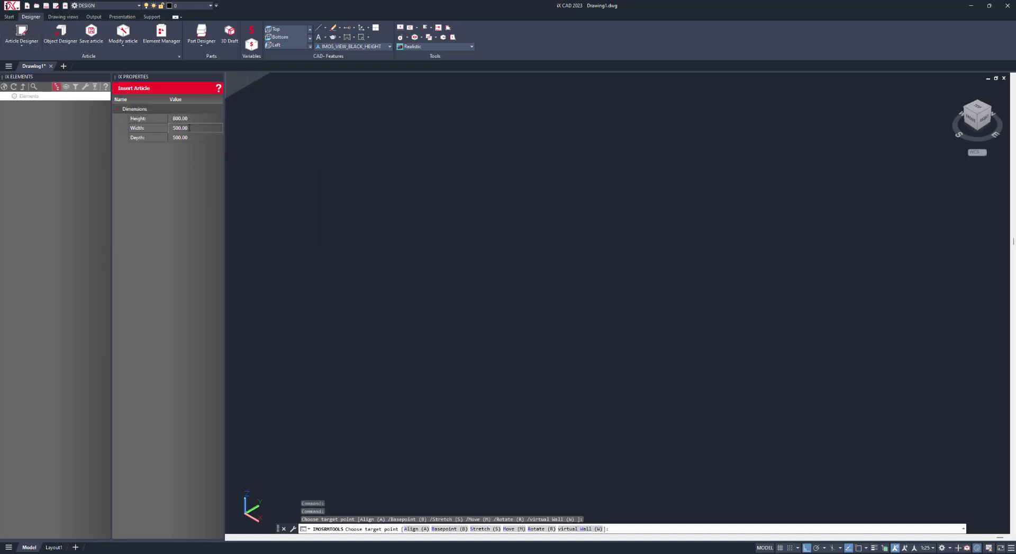
pyautogui.click(172, 128)
pyautogui.write('1200')
pyautogui.press('Return')
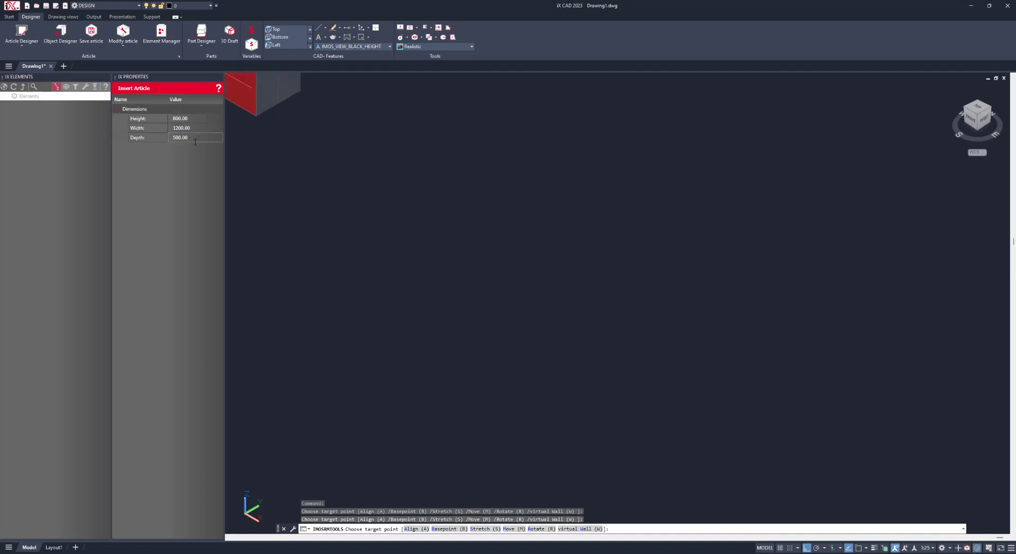
pyautogui.click(171, 138)
pyautogui.write('450')
pyautogui.press('Return')
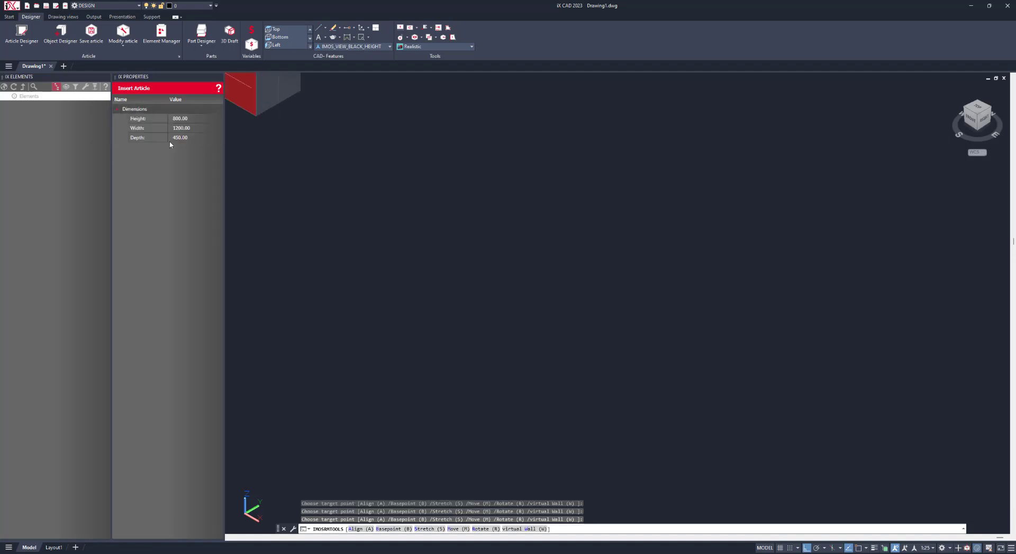
pyautogui.click(473, 329)
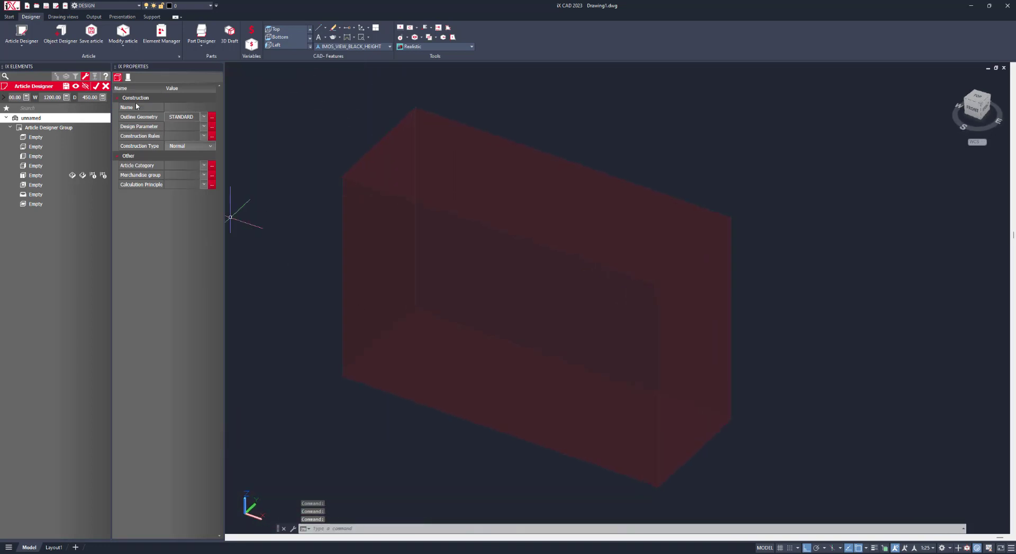
# Enable base construction for the article and set its base principle to BBS
pyautogui.click(128, 77)
pyautogui.click(190, 108)
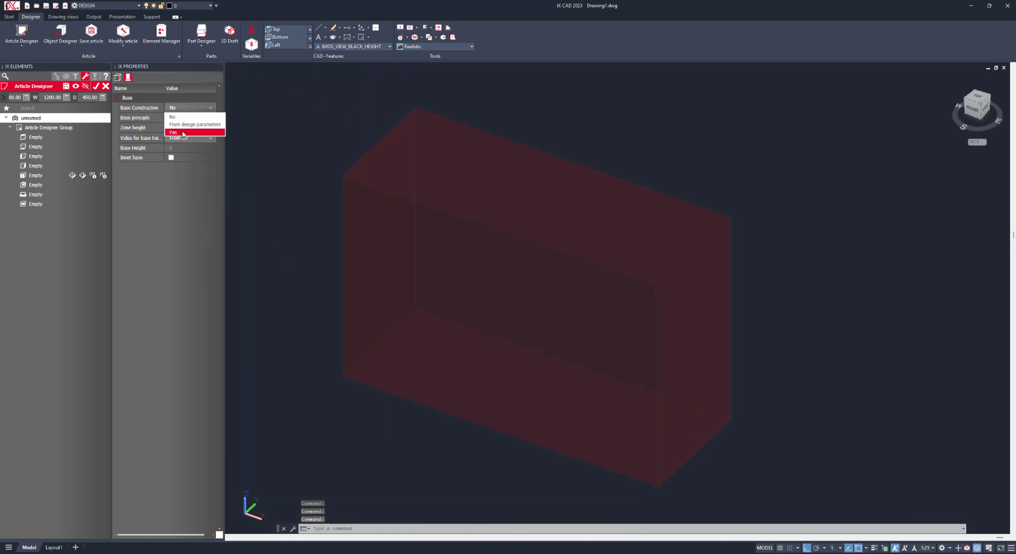
pyautogui.click(183, 132)
pyautogui.click(196, 118)
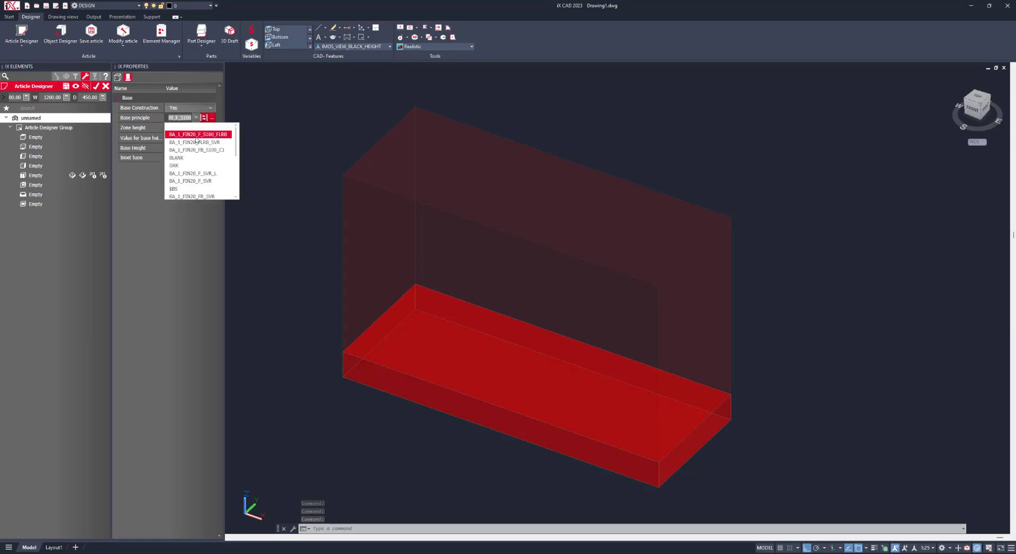
pyautogui.click(191, 189)
# Assign CP_1_TSO_1111_C1_FOH20 as the article's top shelf and CP_1_BSI_1000_C1 as its bottom shelf
pyautogui.click(33, 137)
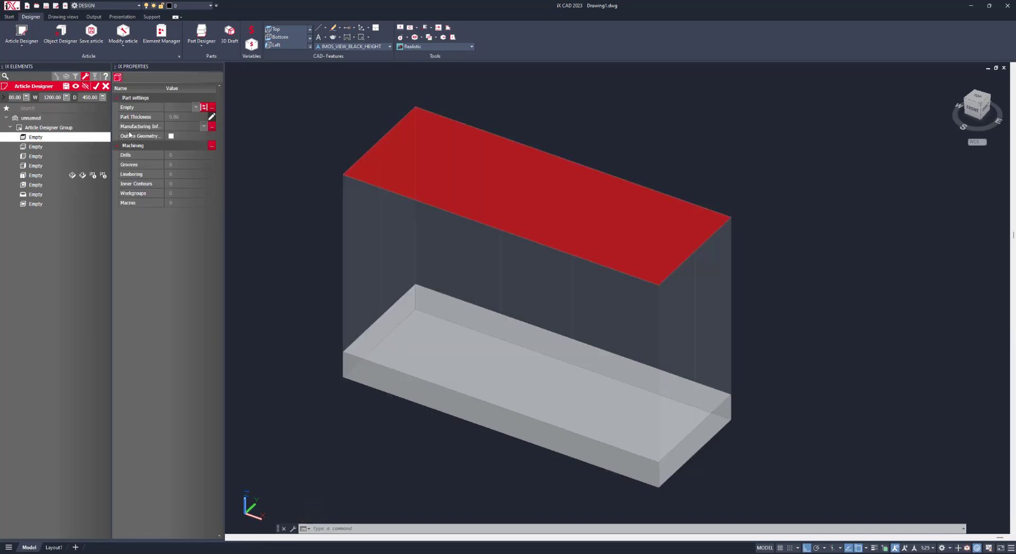
pyautogui.click(196, 107)
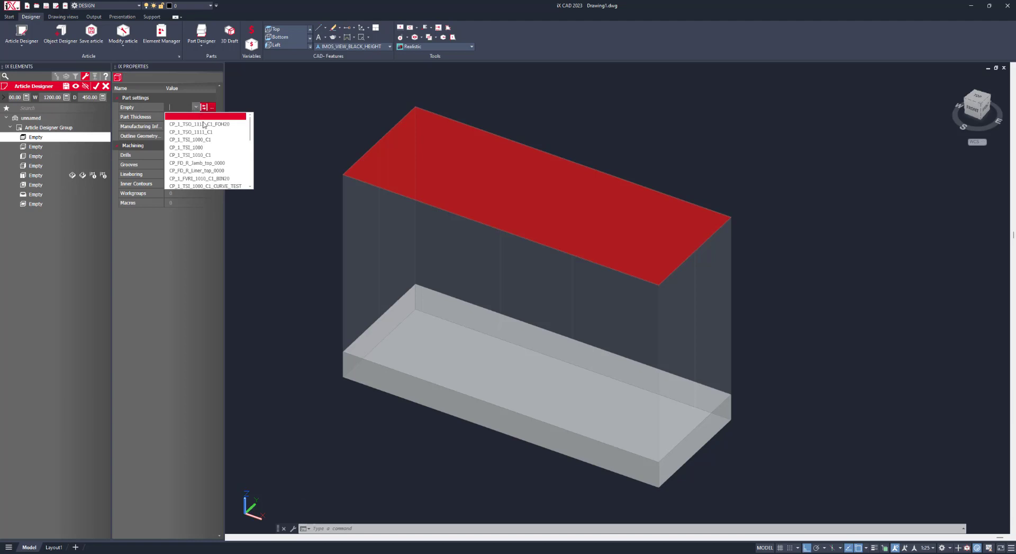
pyautogui.click(204, 125)
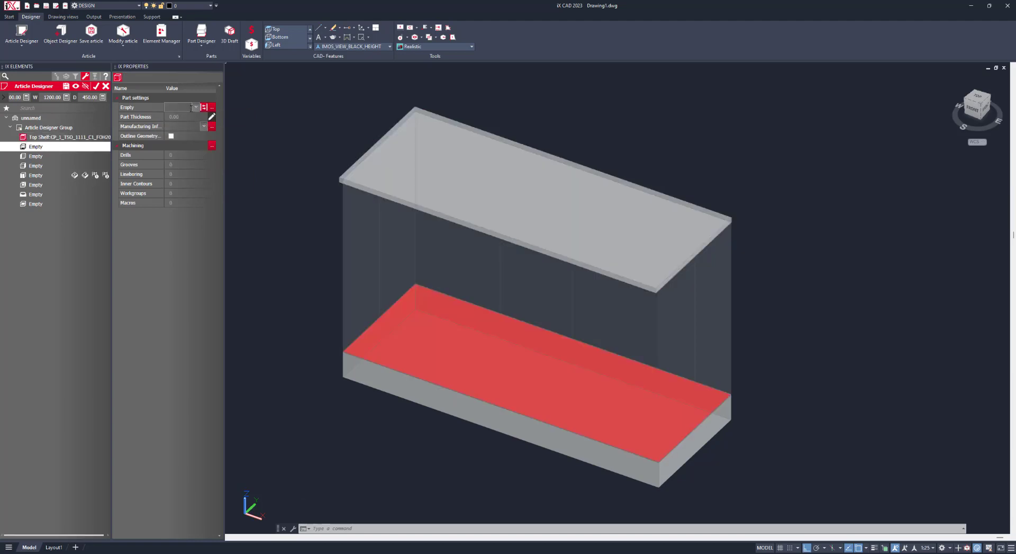
pyautogui.click(192, 108)
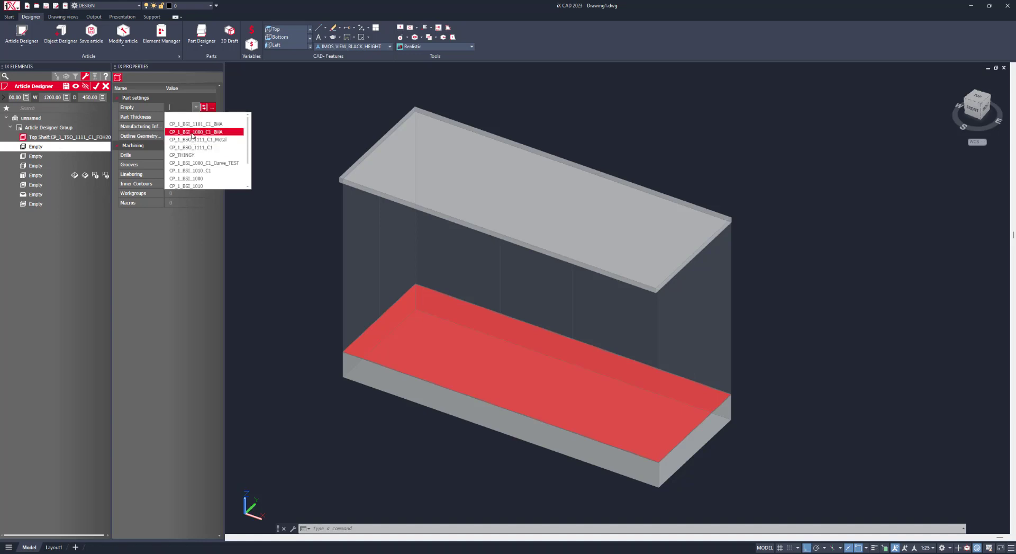
pyautogui.click(193, 133)
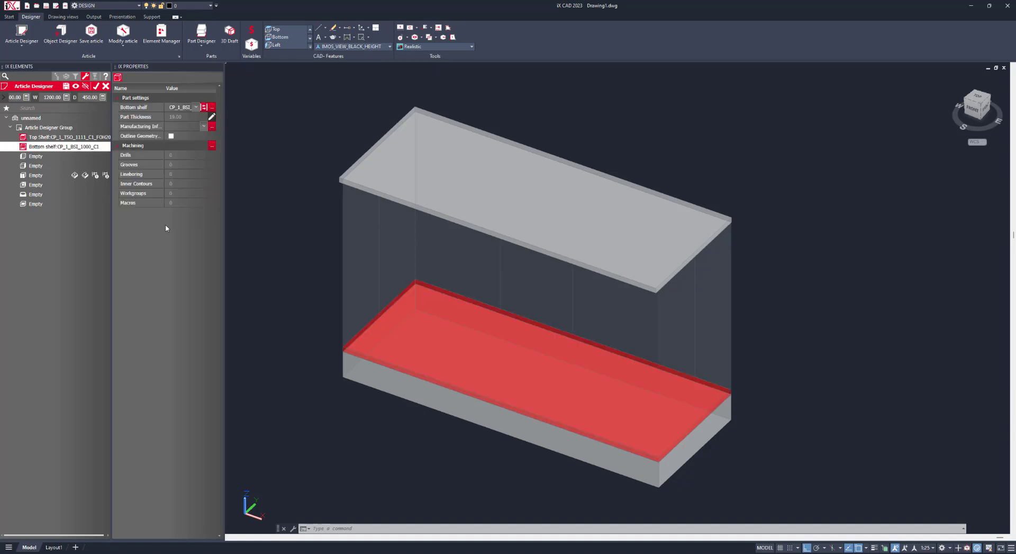
# Add the left side panel CP_1_LS_1111, the right side panel CP_1_RS_1111 and a back panel
pyautogui.click(20, 157)
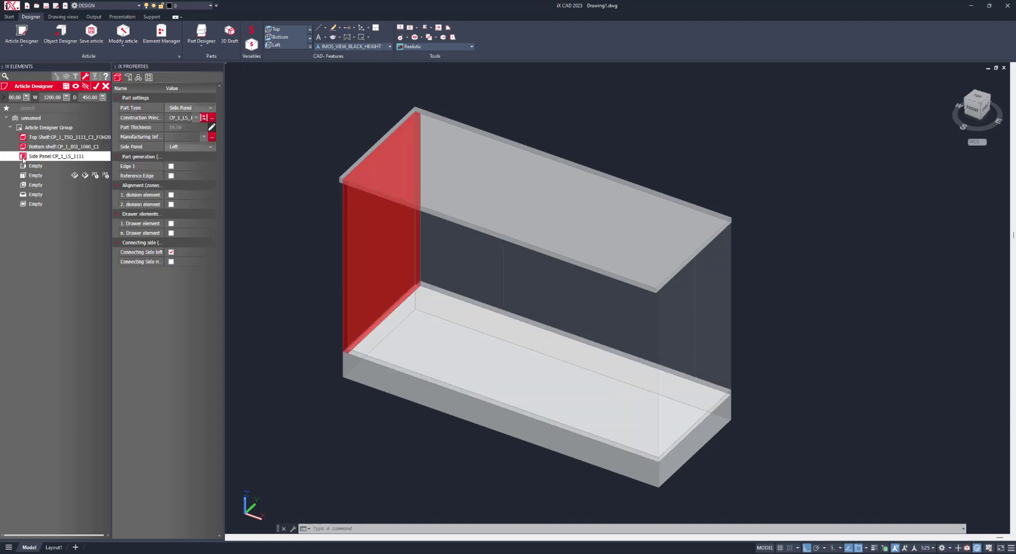
pyautogui.click(58, 166)
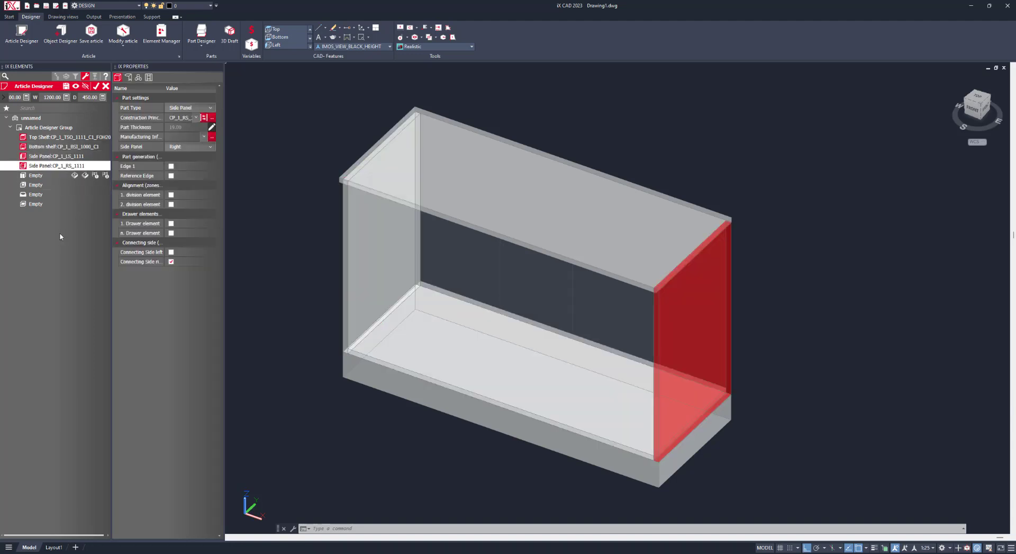
pyautogui.click(26, 185)
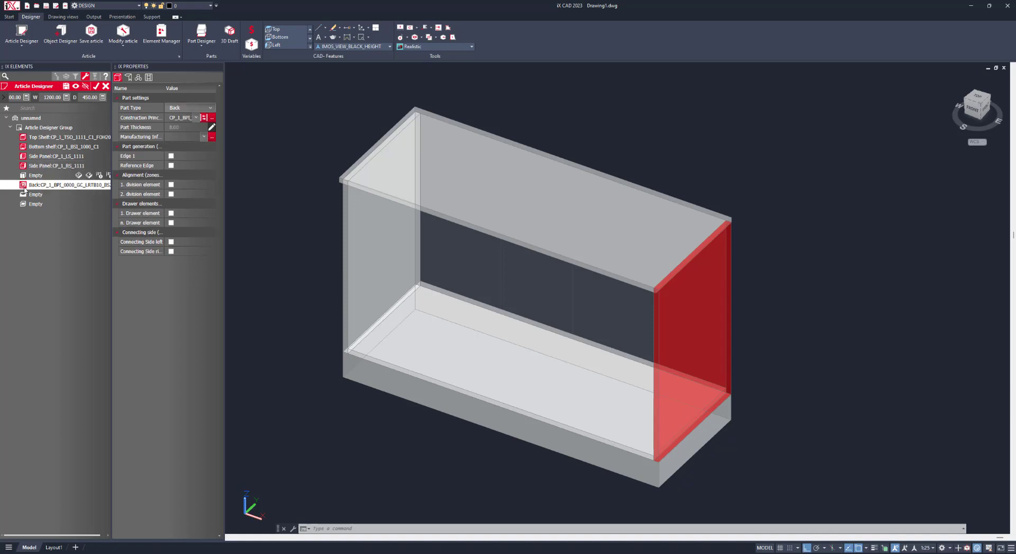
# Add a virtual division to the cabinet interior and set the back panel's construction principle to CP_2_BPI_0000_C1
pyautogui.click(32, 203)
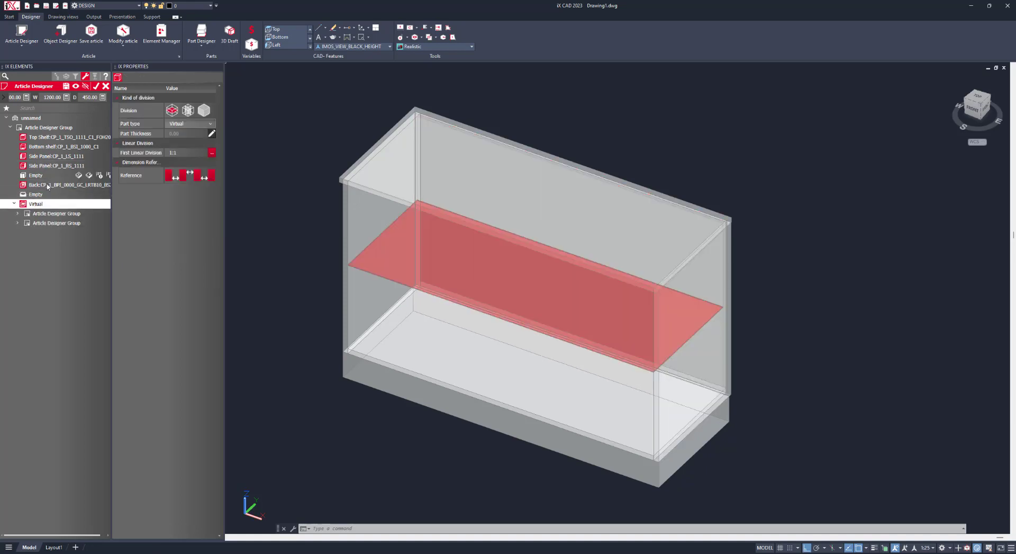
pyautogui.click(196, 117)
pyautogui.click(185, 165)
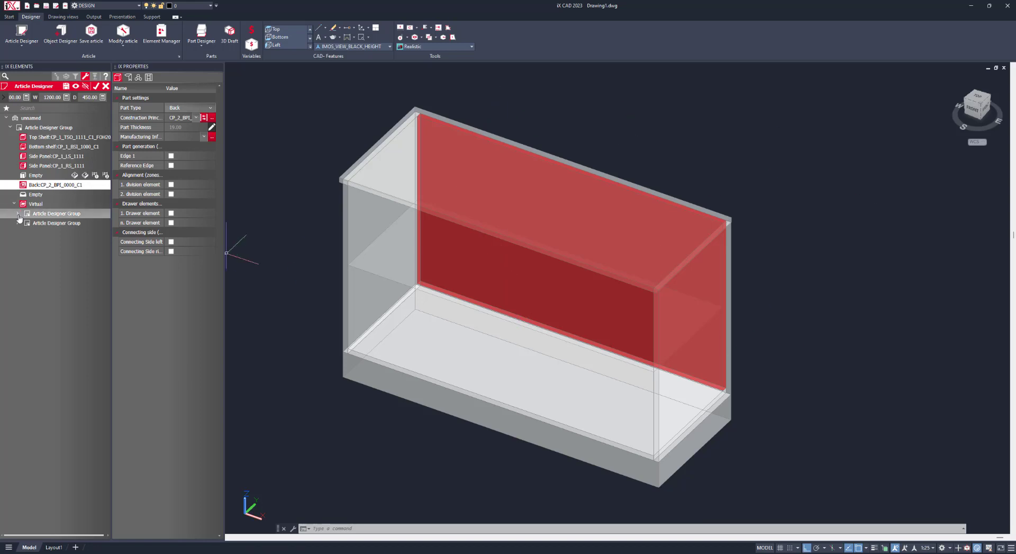
# Change the virtual division to a fixed shelf and set its linear division for a 160 mm high upper zone
pyautogui.click(37, 207)
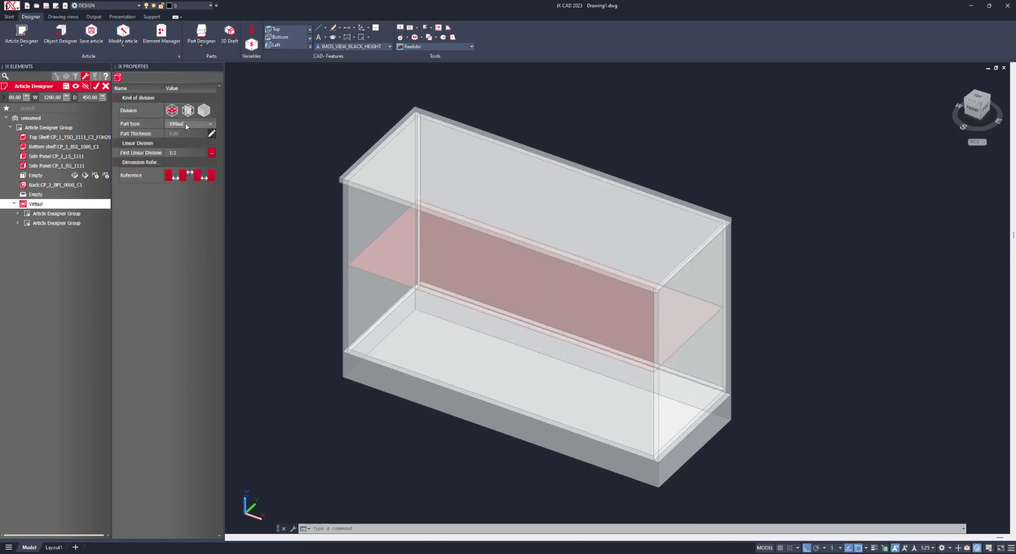
pyautogui.click(187, 125)
pyautogui.click(180, 140)
pyautogui.click(194, 181)
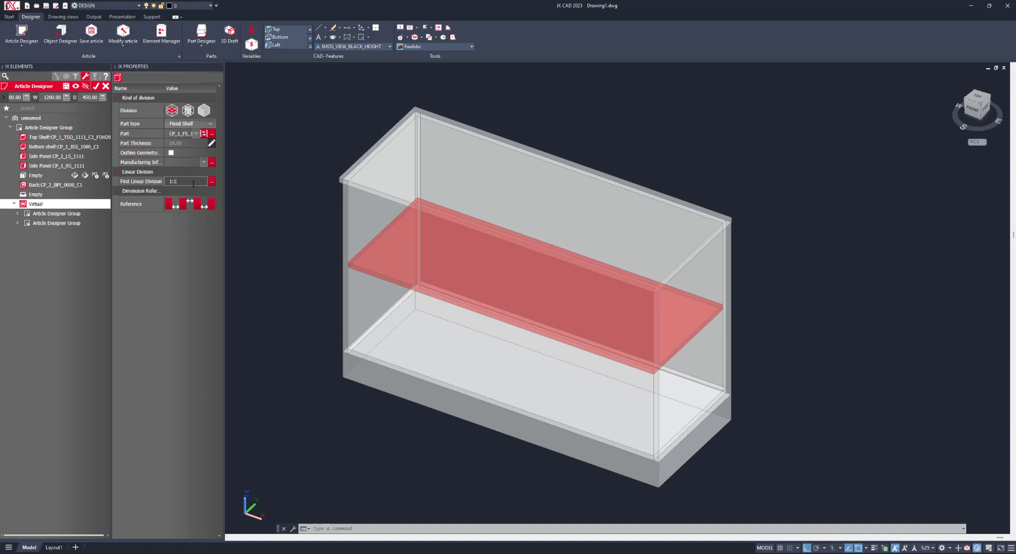
pyautogui.write('60')
pyautogui.press('Return')
# Divide the lower zone 1:1 with an adjustable shelf and give it a double door with the principle CP_DDO_H_PT_FD
pyautogui.click(23, 224)
pyautogui.click(17, 222)
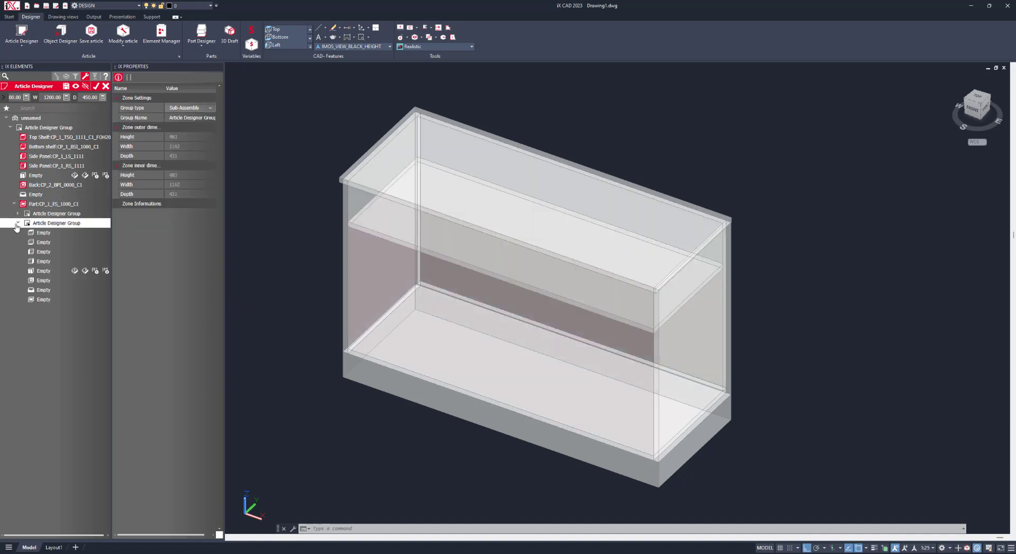
pyautogui.click(43, 299)
pyautogui.click(191, 123)
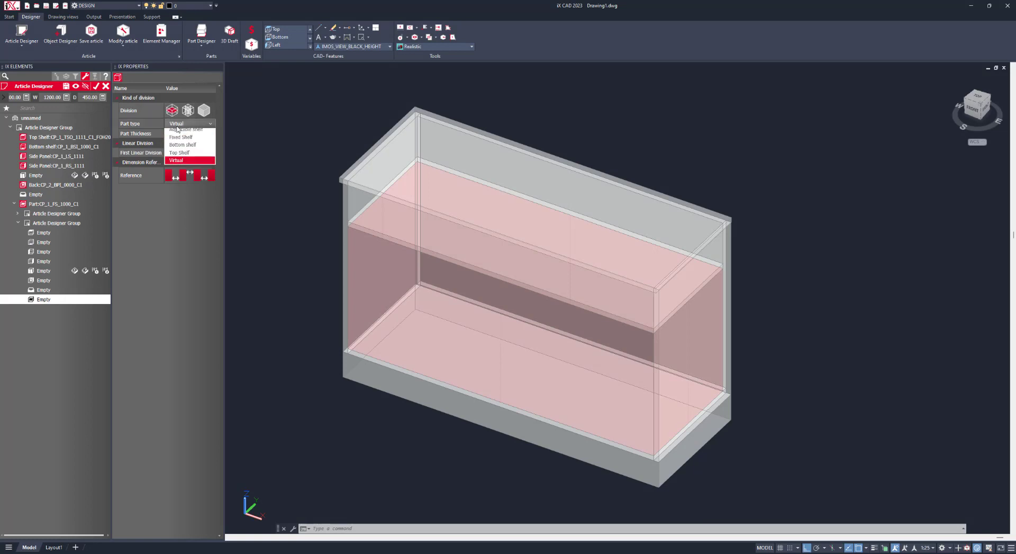
pyautogui.click(176, 141)
pyautogui.click(186, 180)
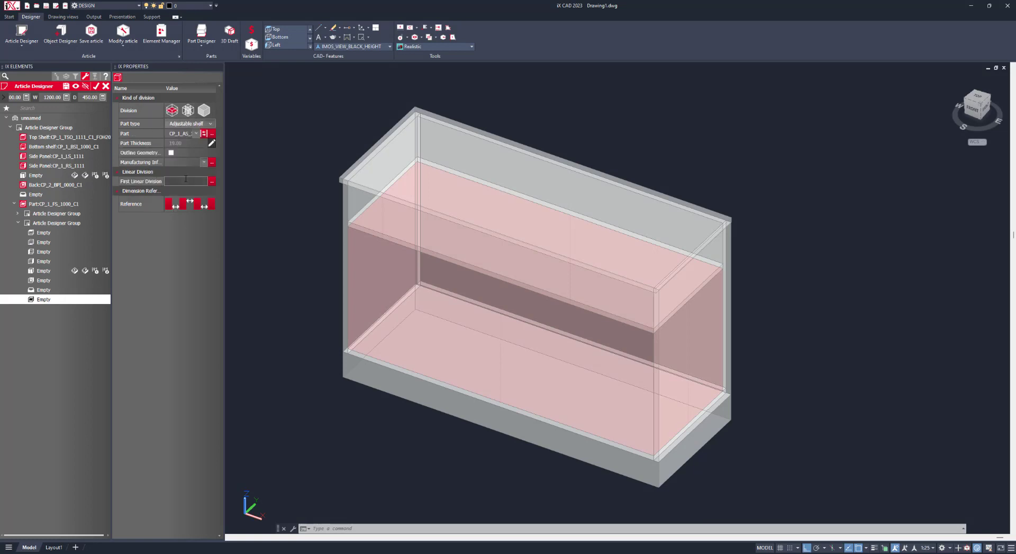
pyautogui.press('Return')
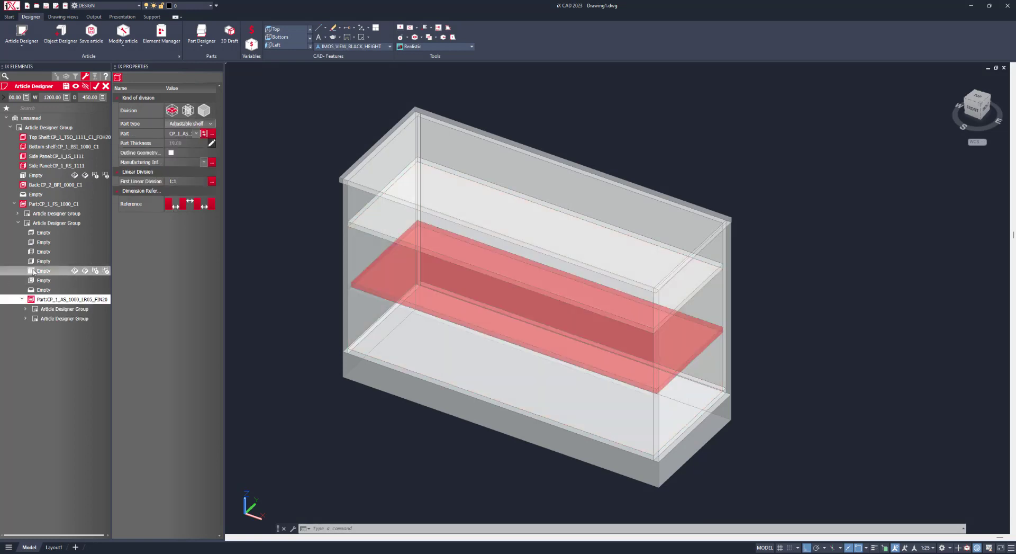
pyautogui.click(196, 117)
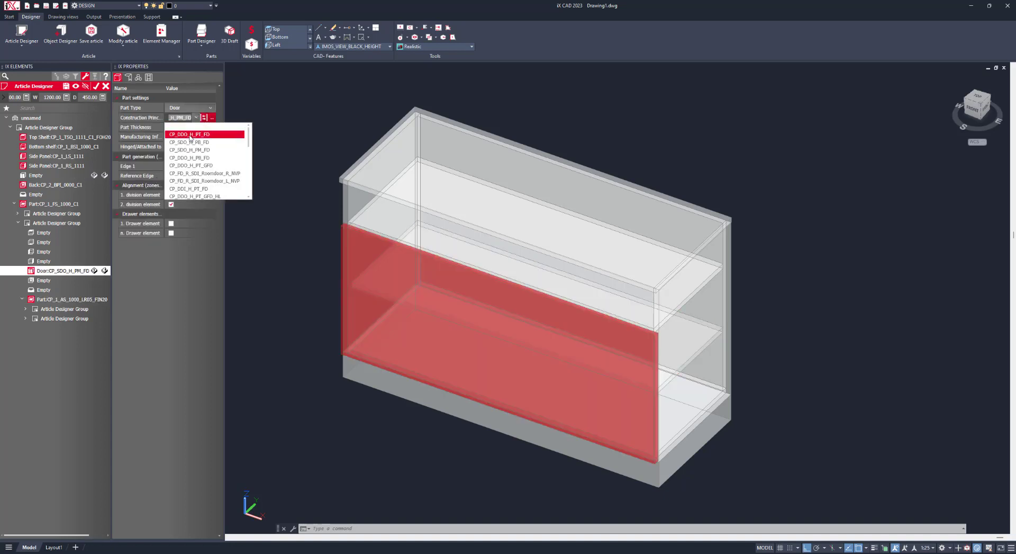
pyautogui.click(209, 162)
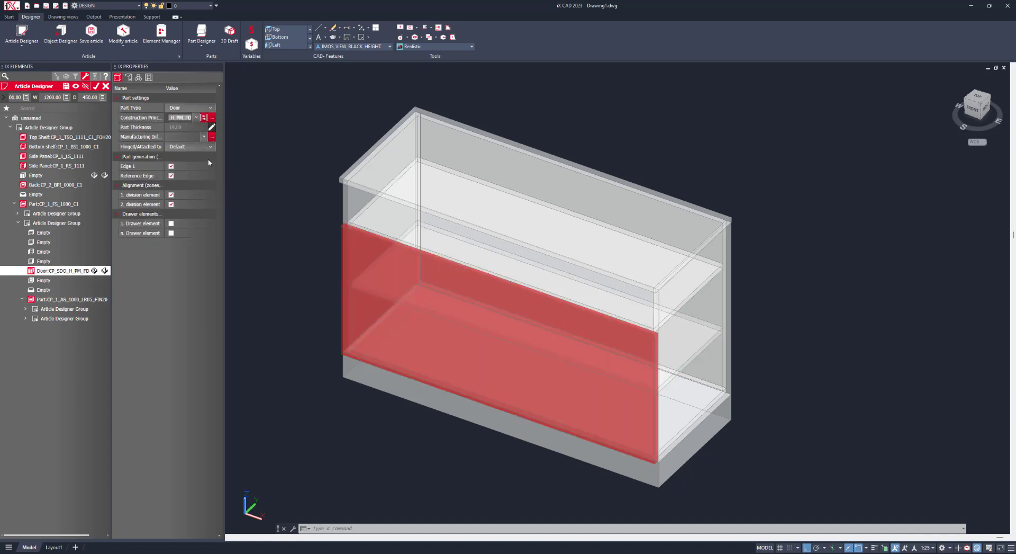
# Divide the upper zone vertically with partitions, using the linear division 1:200mm:1
pyautogui.click(38, 214)
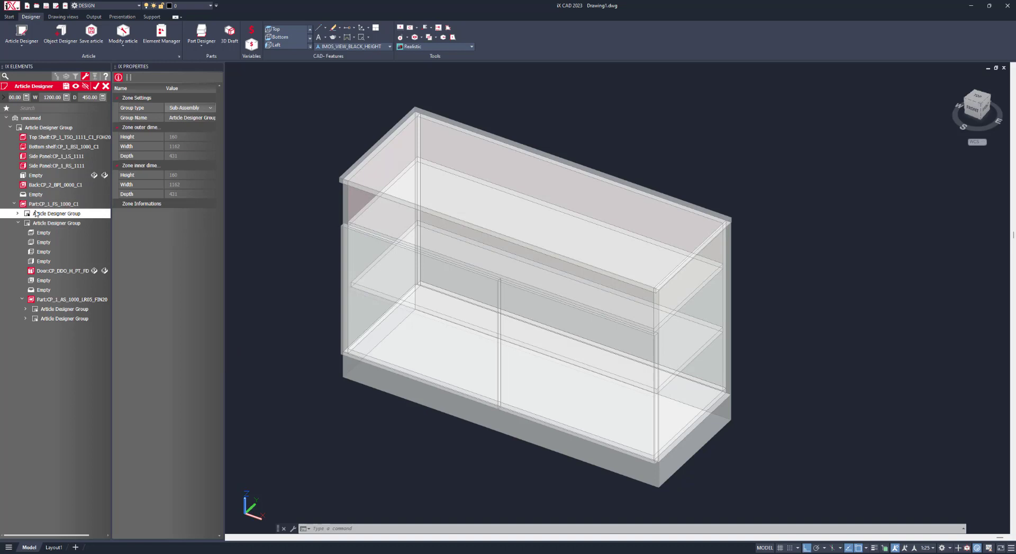
pyautogui.click(18, 213)
pyautogui.click(18, 299)
pyautogui.click(43, 290)
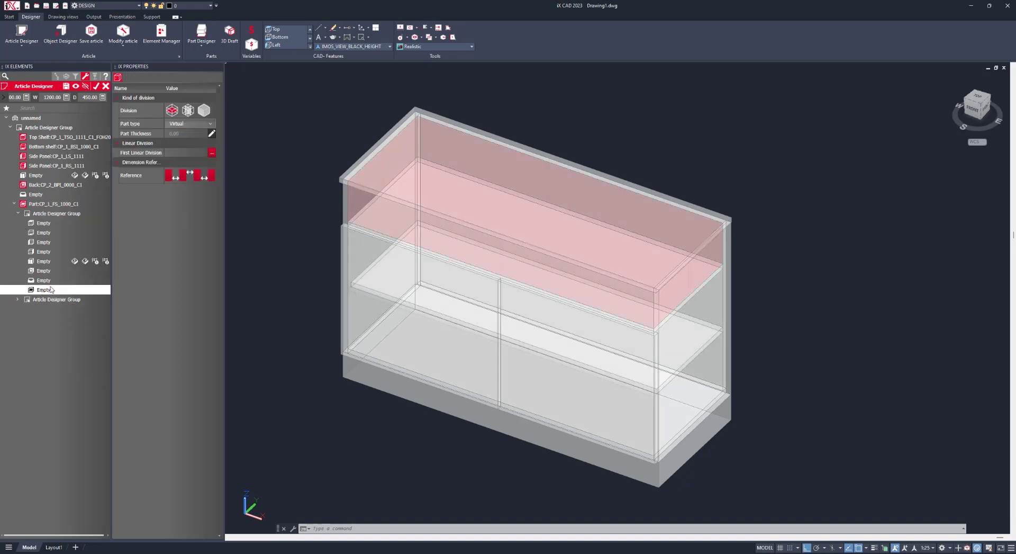
pyautogui.click(188, 110)
pyautogui.click(190, 123)
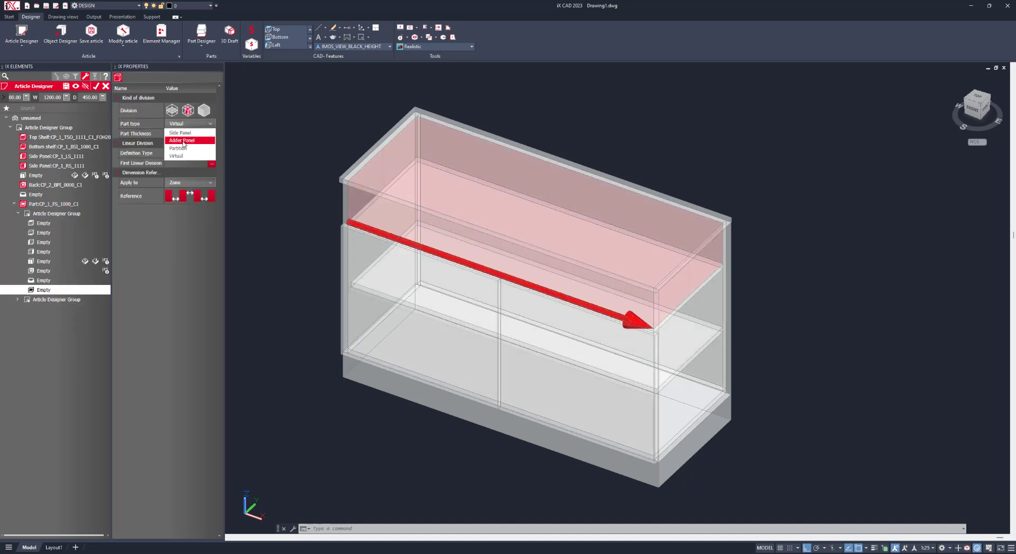
pyautogui.click(184, 149)
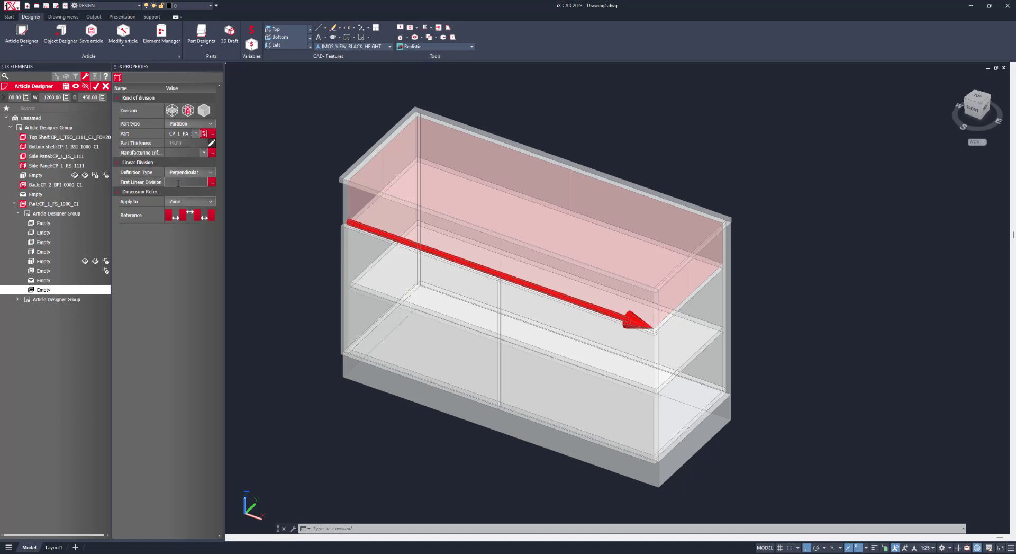
pyautogui.click(182, 185)
pyautogui.write('1:200mm:1')
pyautogui.press('Return')
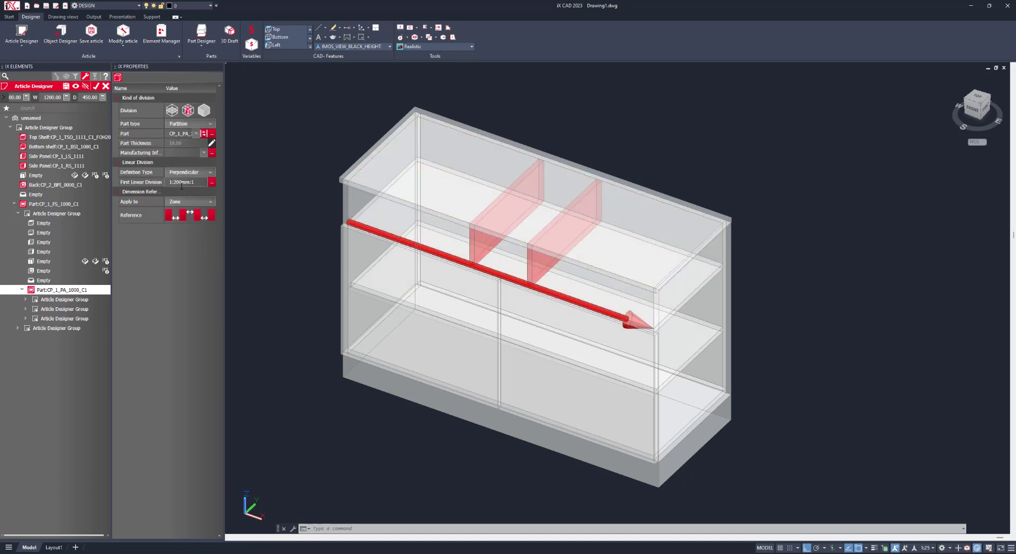
pyautogui.click(31, 310)
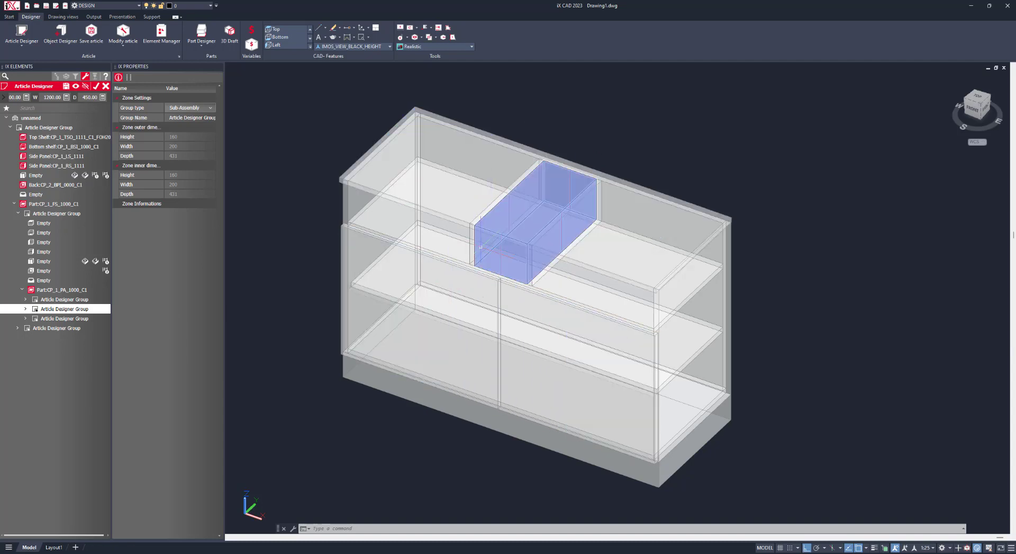
# Set the divider inset of the upper zone's vertical division
pyautogui.click(45, 262)
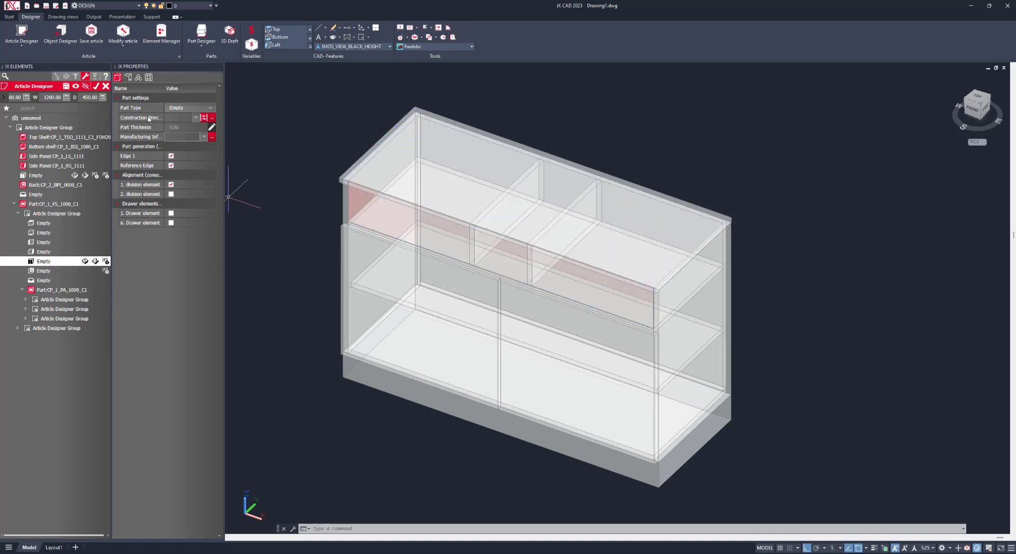
pyautogui.click(128, 77)
pyautogui.click(175, 185)
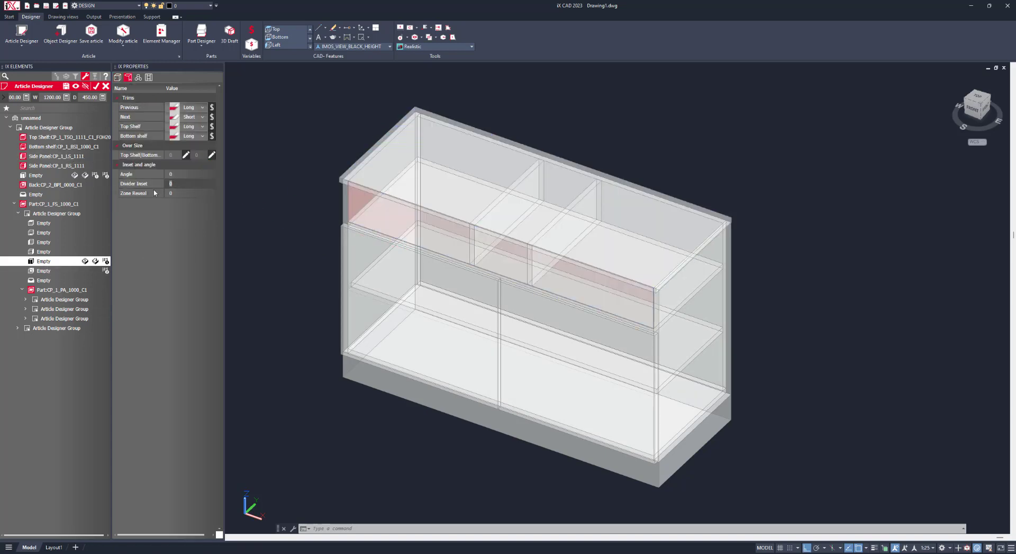
pyautogui.press('Return')
# Add a drawer to the middle upper compartment with linear division 1 and an Under_Floor_Guide drawer type
pyautogui.click(48, 308)
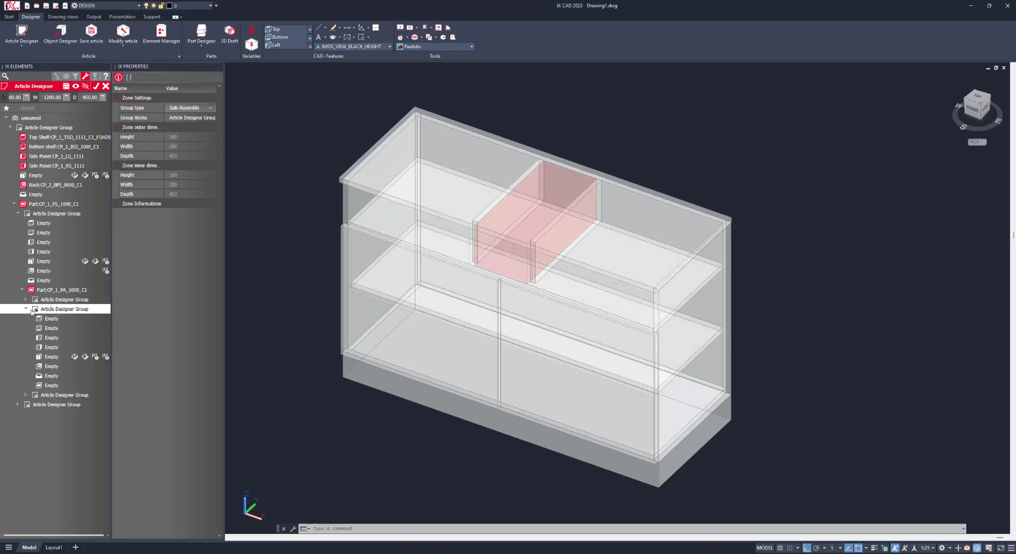
pyautogui.click(51, 377)
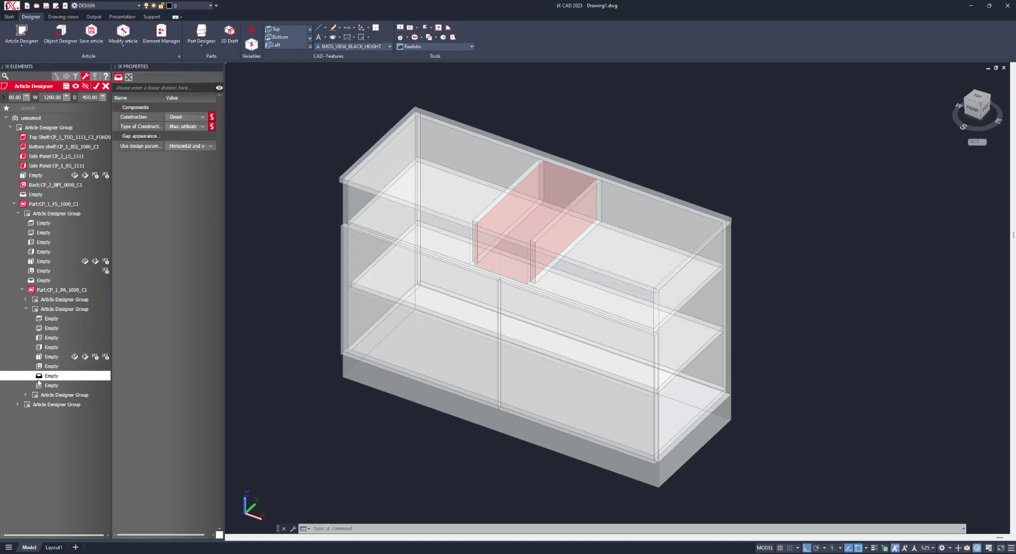
pyautogui.write('1')
pyautogui.press('Return')
pyautogui.click(196, 117)
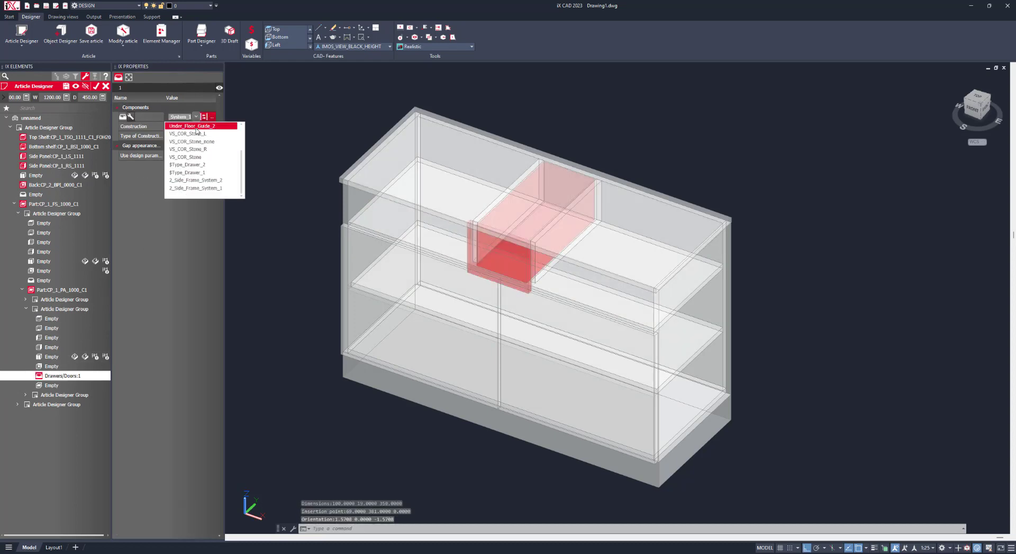
pyautogui.scroll(2, 201, 132)
pyautogui.click(207, 134)
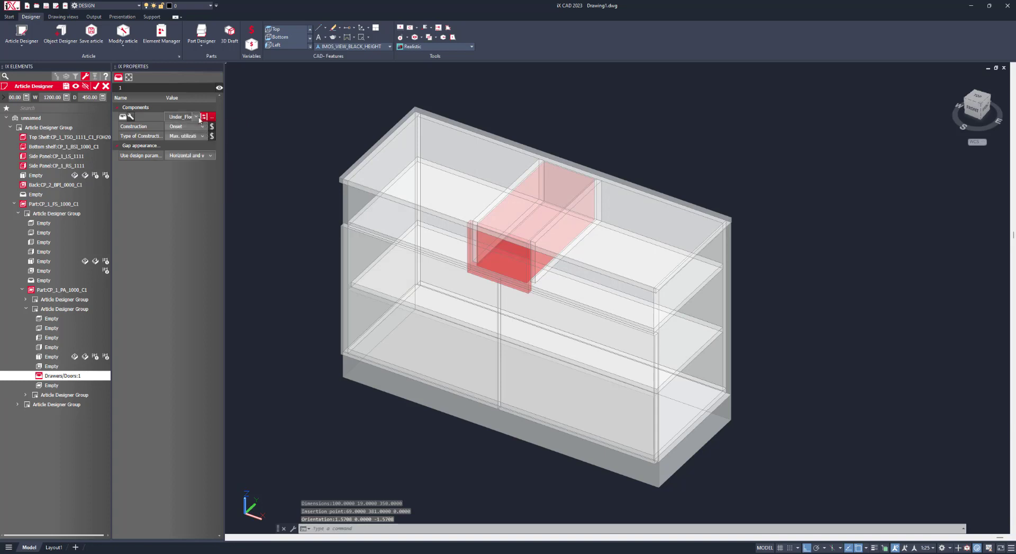
pyautogui.click(196, 117)
pyautogui.click(201, 141)
# Set the middle drawer's construction to Inset and its use of design parameters to No
pyautogui.moveTo(225, 110); pyautogui.dragTo(256, 118)
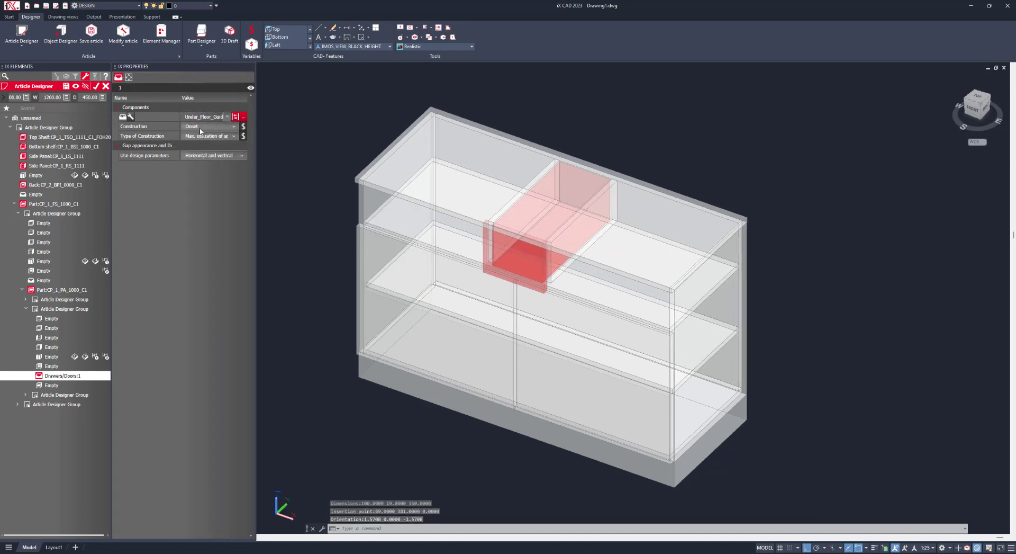
pyautogui.click(201, 132)
pyautogui.click(198, 141)
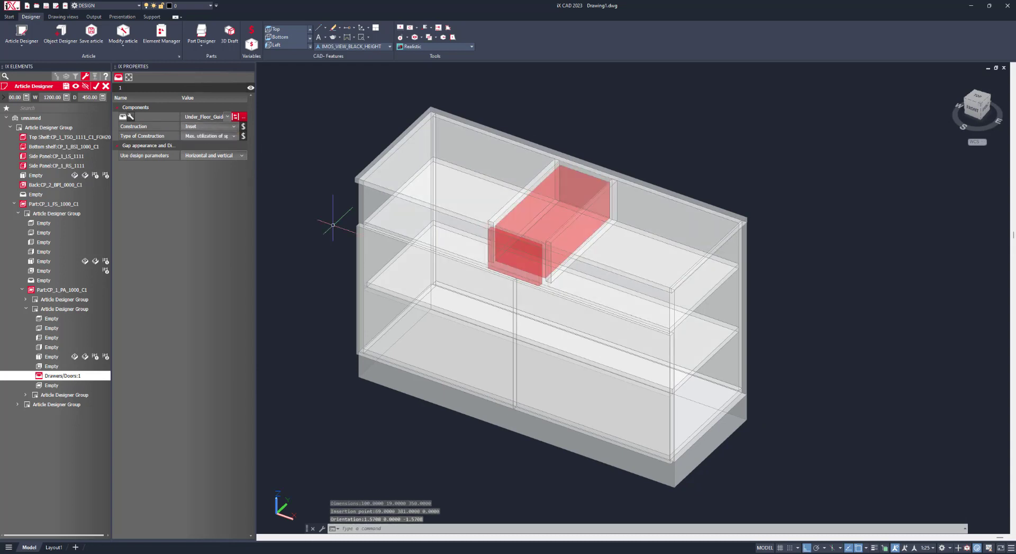
pyautogui.click(200, 156)
pyautogui.click(197, 181)
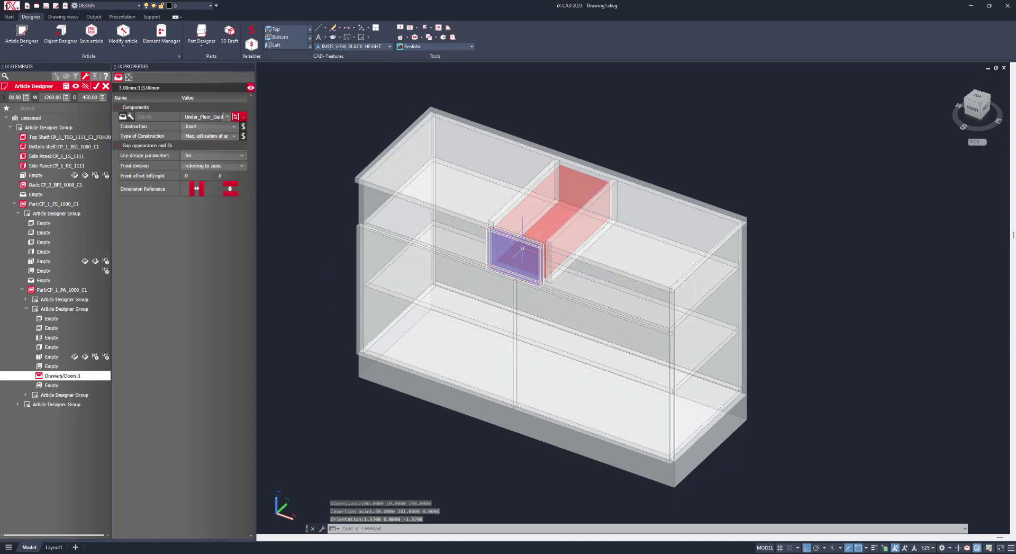
# Switch the middle drawer's horizontal dimension reference, set both front offsets to 1 and its linear division to 1.00mm:1:1.00mm
pyautogui.click(195, 190)
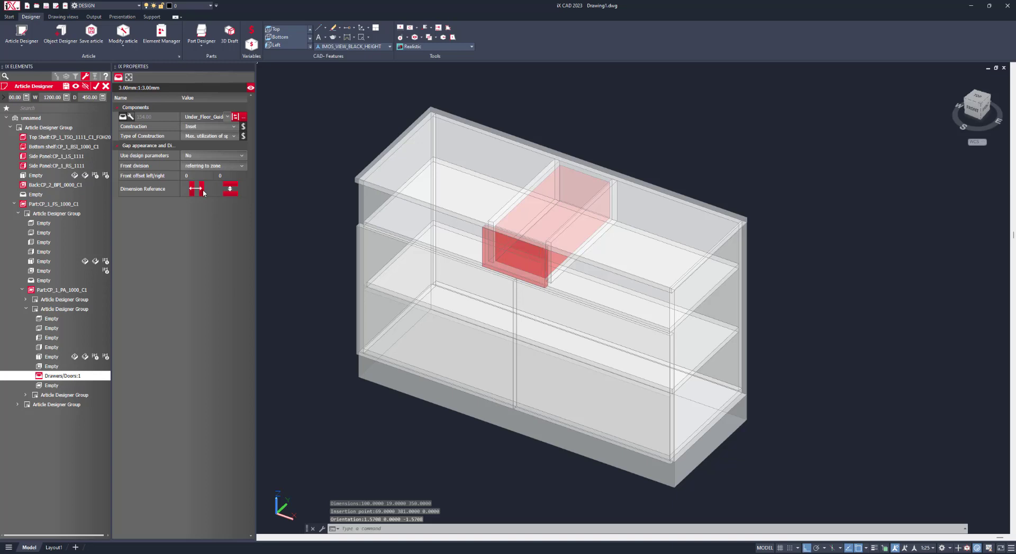
pyautogui.click(184, 175)
pyautogui.write('1')
pyautogui.click(221, 176)
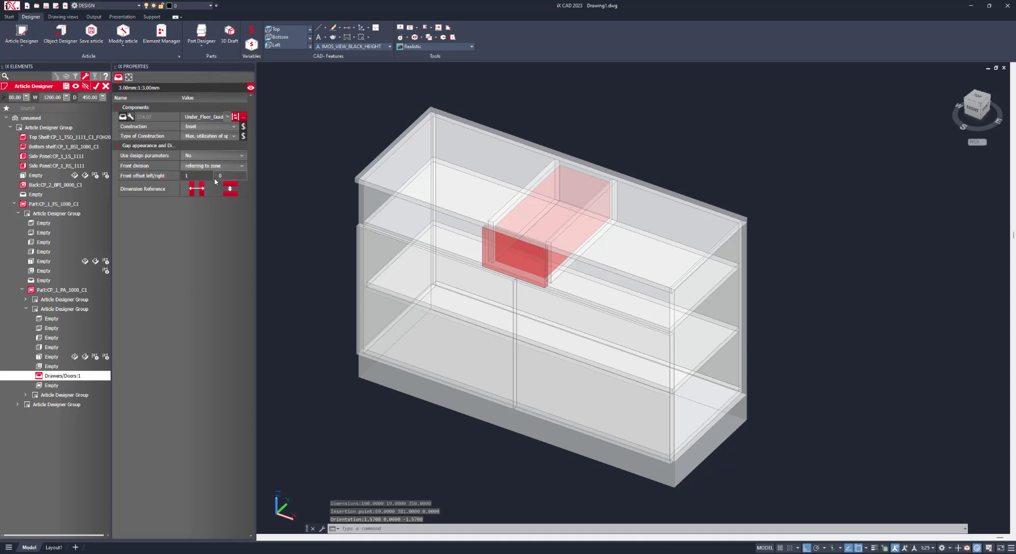
pyautogui.write('1')
pyautogui.press('Return')
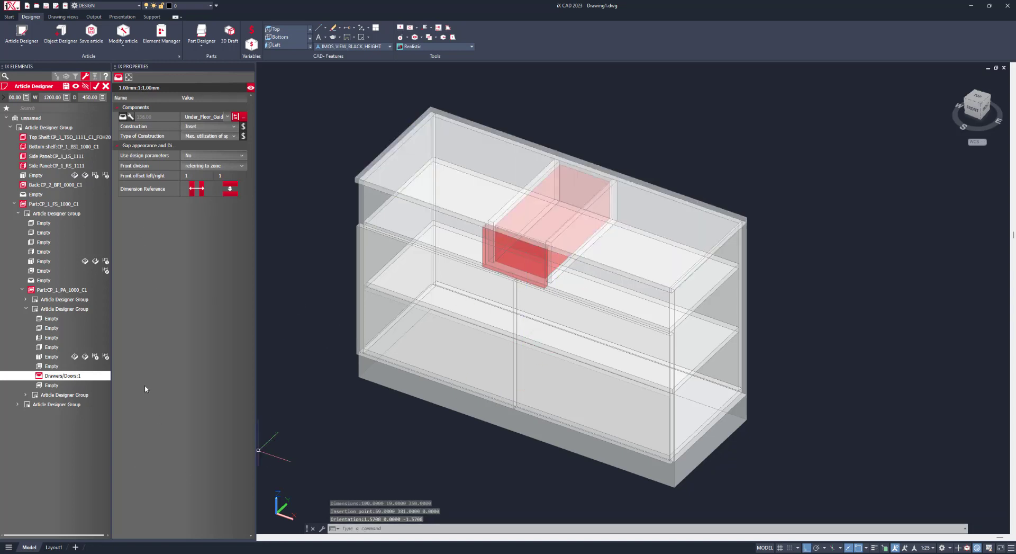
# Add a single drawer with an Under_Floor_Guide type to the right-hand upper compartment
pyautogui.click(58, 299)
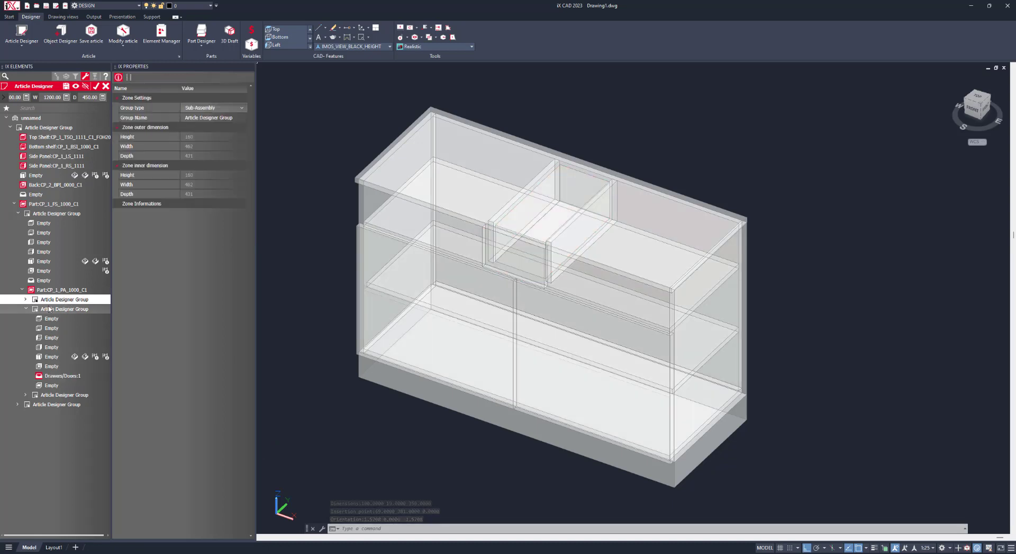
pyautogui.click(25, 299)
pyautogui.click(39, 366)
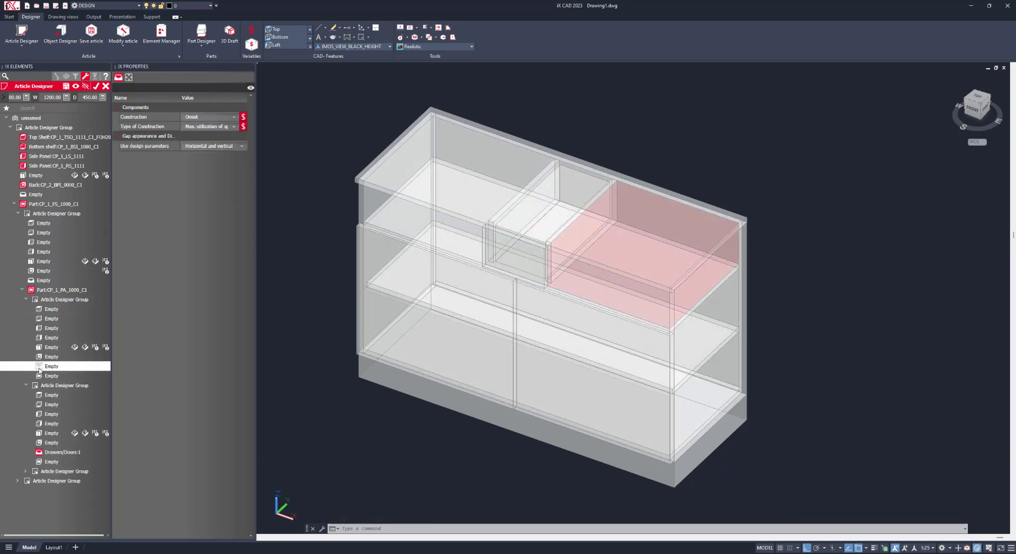
pyautogui.doubleClick(39, 367)
pyautogui.click(206, 117)
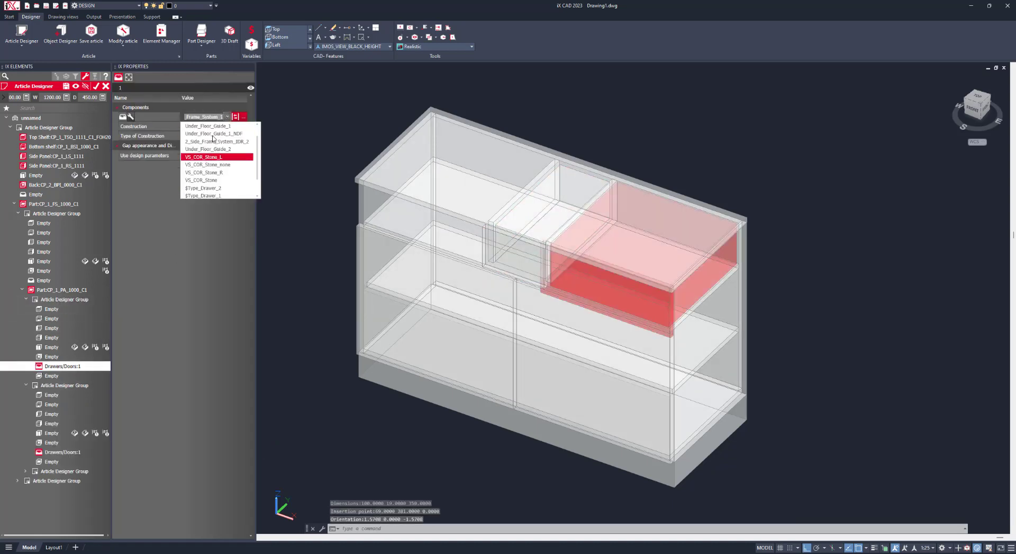
pyautogui.click(213, 134)
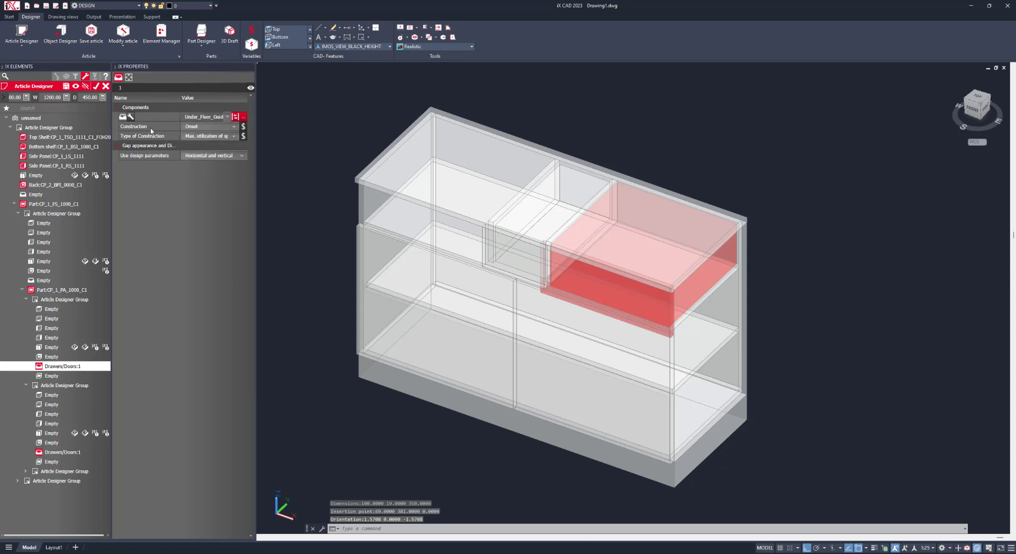
# Set the right drawer's use of design parameters to No and switch its vertical dimension reference
pyautogui.click(202, 156)
pyautogui.click(195, 180)
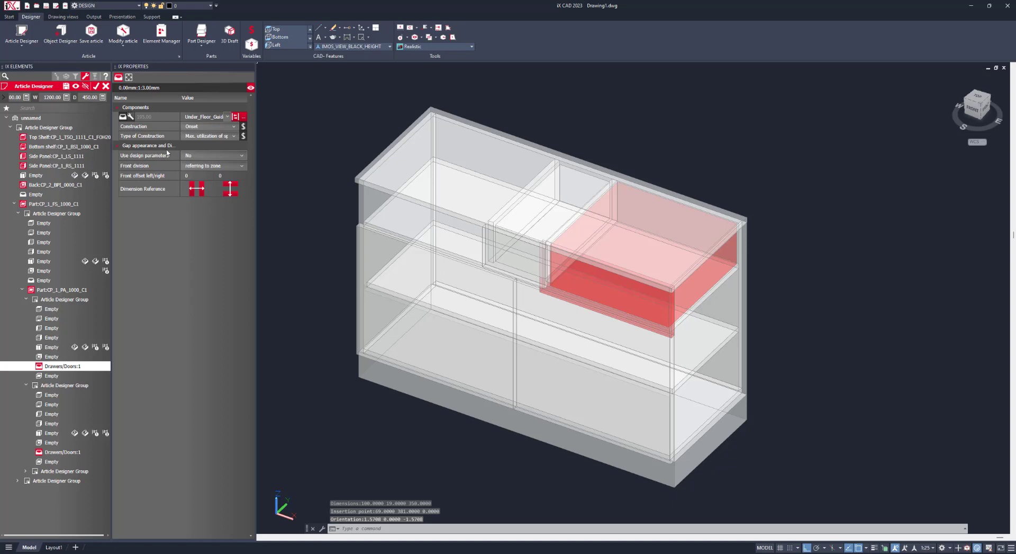
pyautogui.click(230, 196)
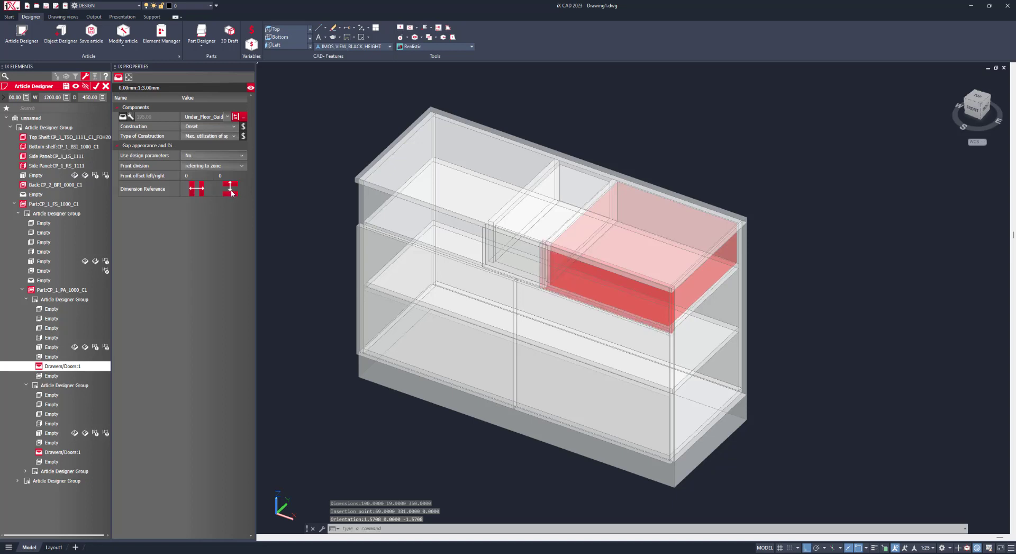
pyautogui.click(230, 189)
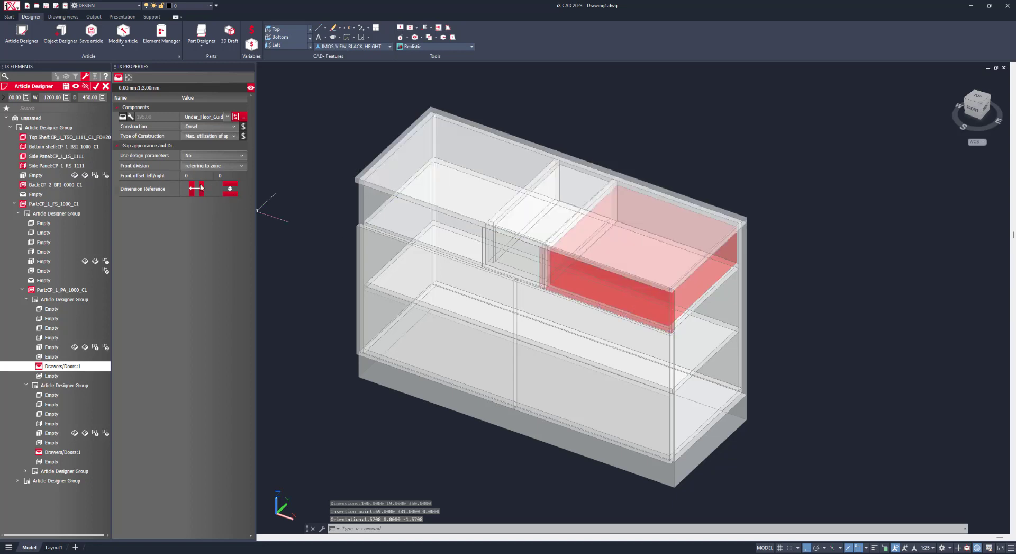
# Set the right drawer's front offsets to -98.5 left and 3 right, with linear division 1mm:1:3.00mm
pyautogui.click(229, 176)
pyautogui.write('3')
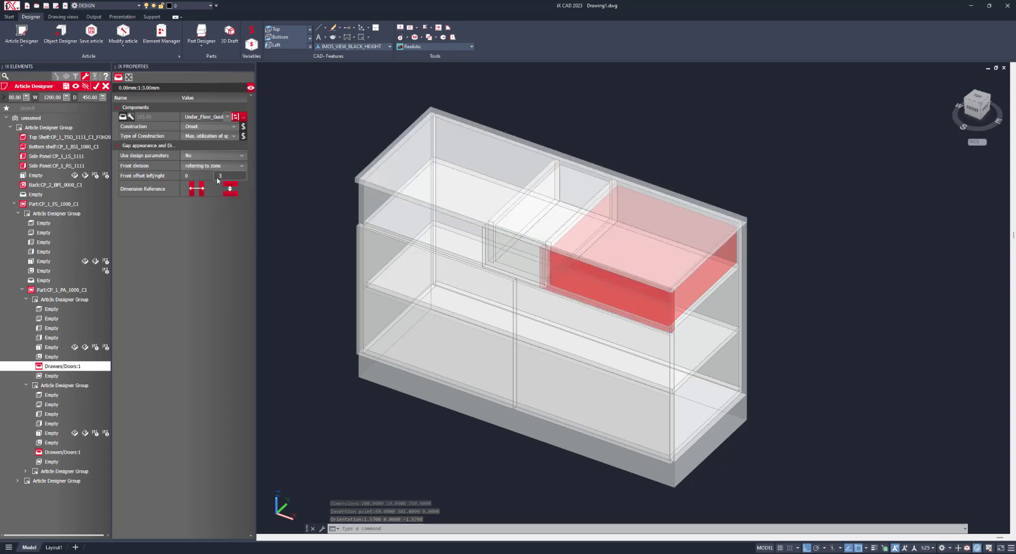
pyautogui.press('Return')
pyautogui.click(191, 174)
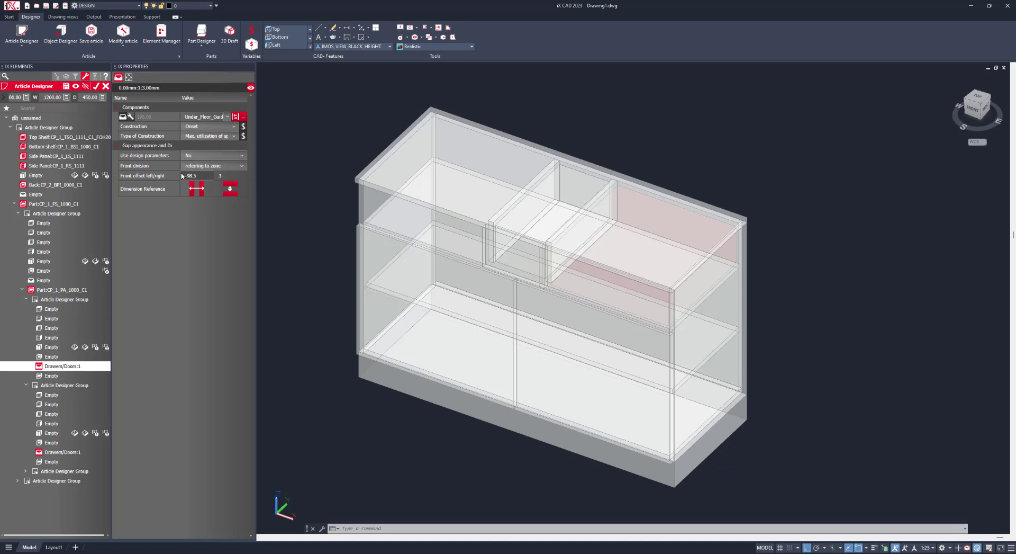
pyautogui.press('Return')
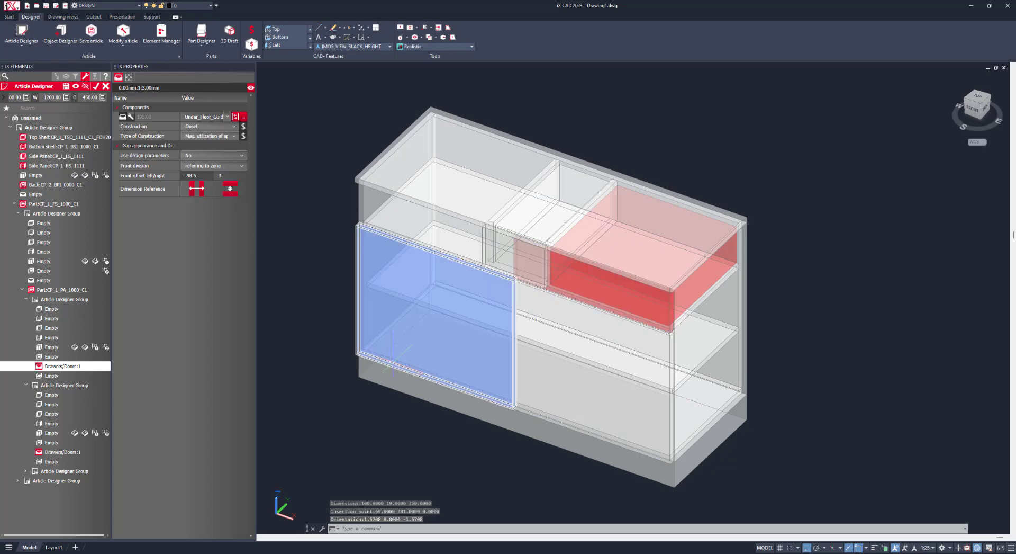
pyautogui.keyDown('shift'); pyautogui.moveTo(430, 355); pyautogui.dragTo(514, 359, button='middle'); pyautogui.keyUp('shift')
pyautogui.press('Escape')
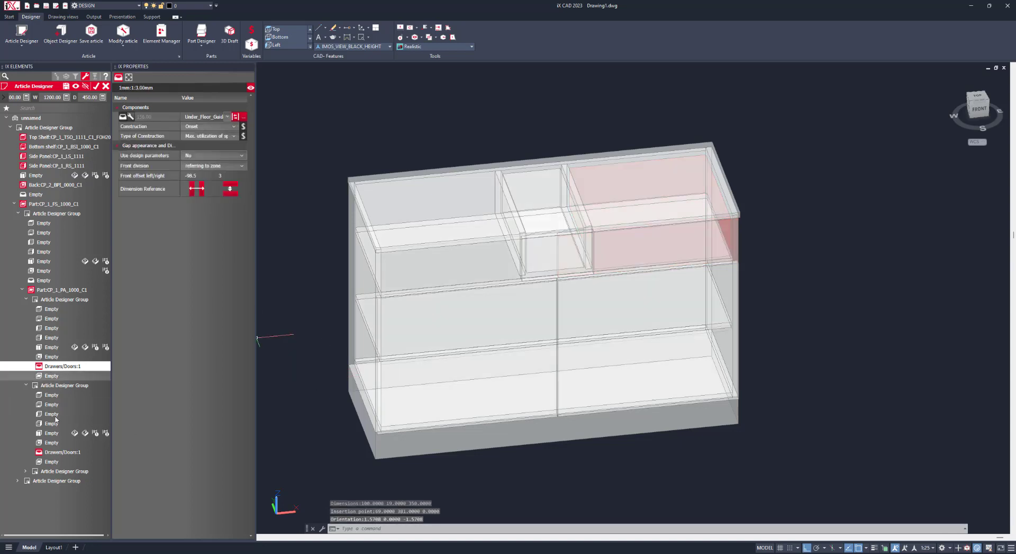
# Add a single drawer of type Under_Floor_Guide_1 to the left-hand upper compartment
pyautogui.click(25, 471)
pyautogui.scroll(-1, 48, 497)
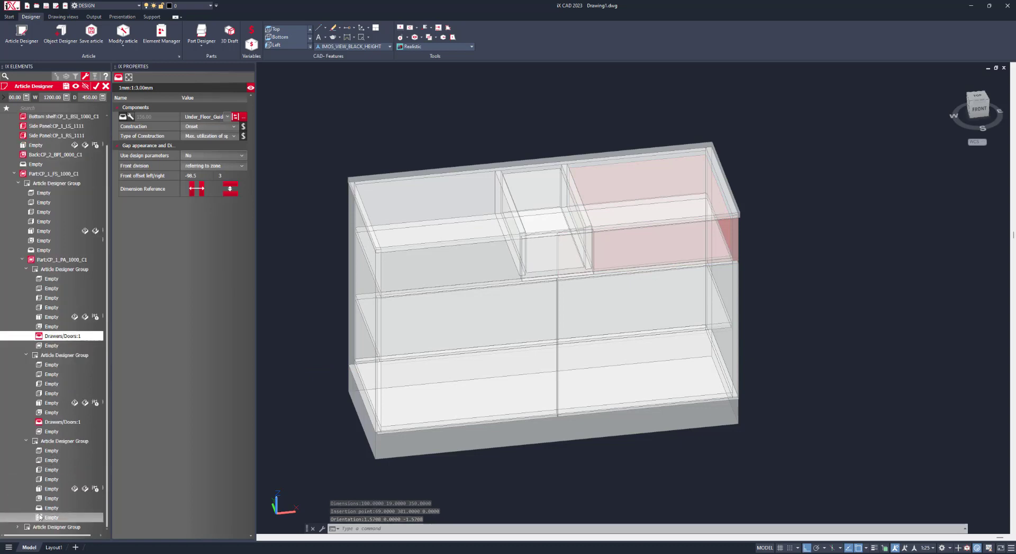
pyautogui.click(62, 507)
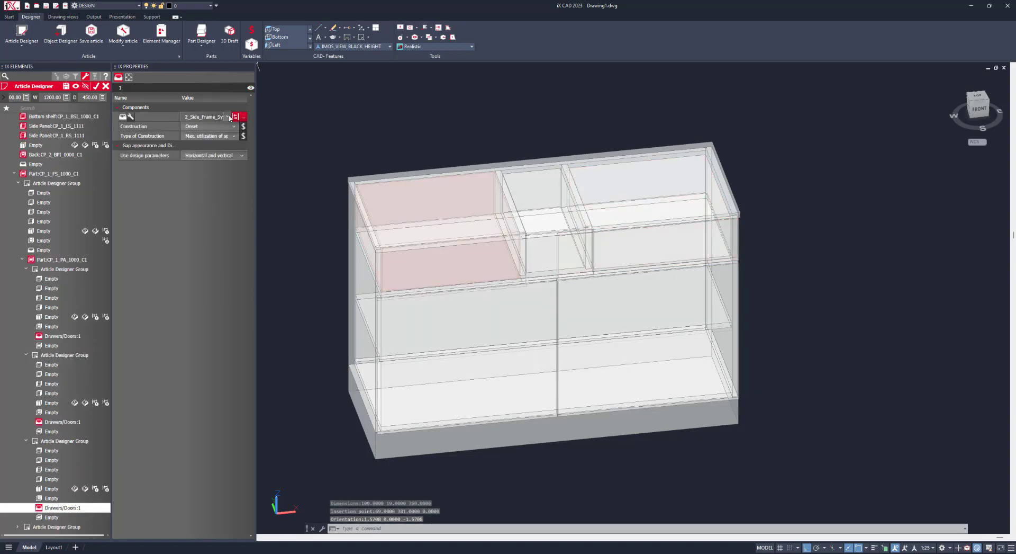
pyautogui.click(229, 117)
pyautogui.scroll(5, 227, 139)
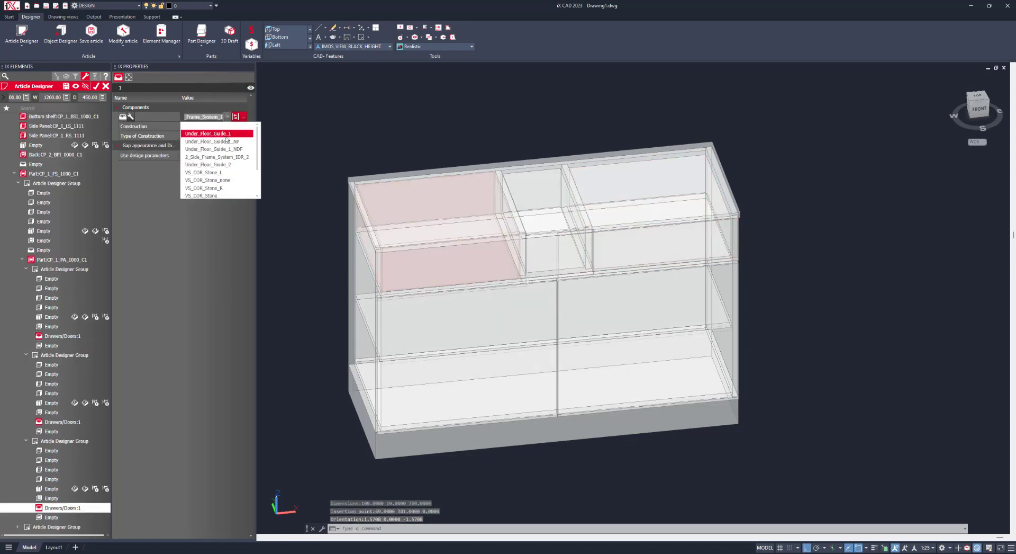
pyautogui.click(226, 135)
# Configure the left drawer's front without design parameters, switching the vertical dimension reference, with offsets 3 left and -98.5 right and division 1.00mm:1:3.00mm
pyautogui.click(207, 155)
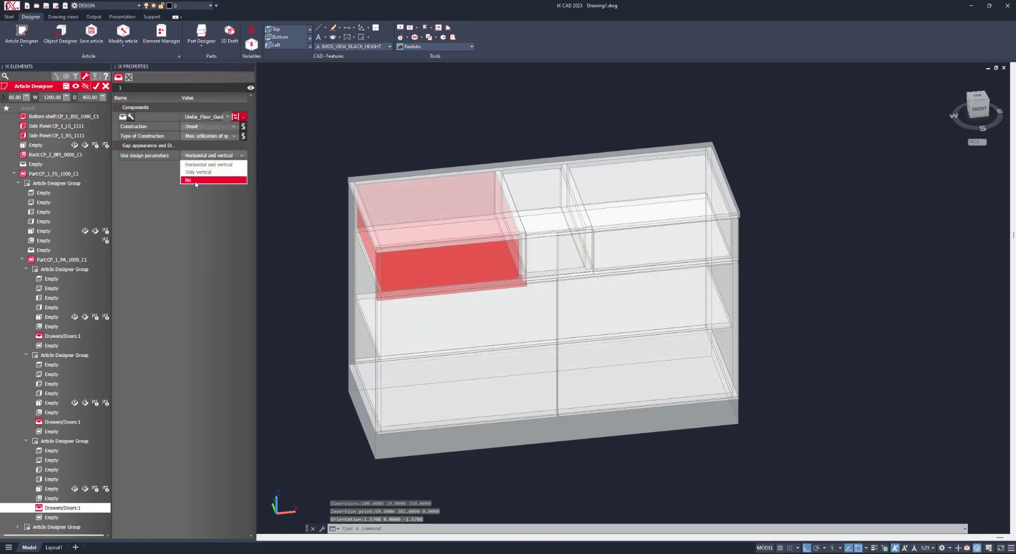
pyautogui.click(194, 183)
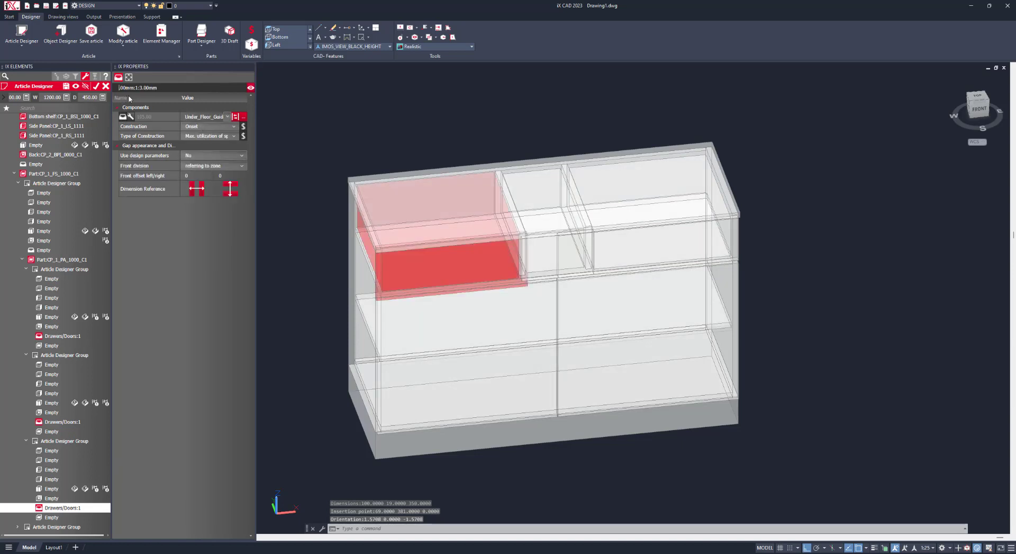
pyautogui.click(231, 197)
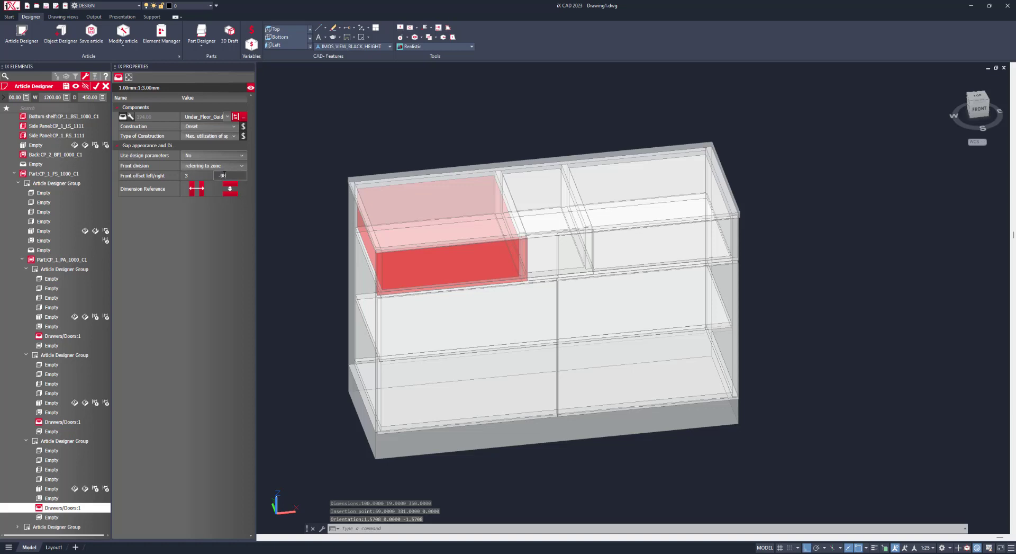
pyautogui.write('.5')
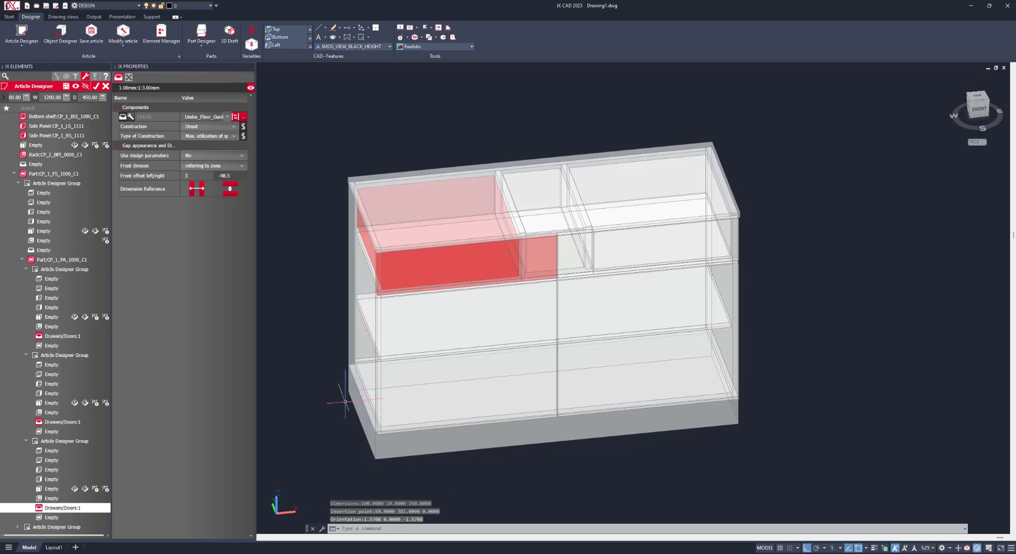
pyautogui.keyDown('shift'); pyautogui.moveTo(507, 359); pyautogui.dragTo(397, 360, button='middle'); pyautogui.keyUp('shift')
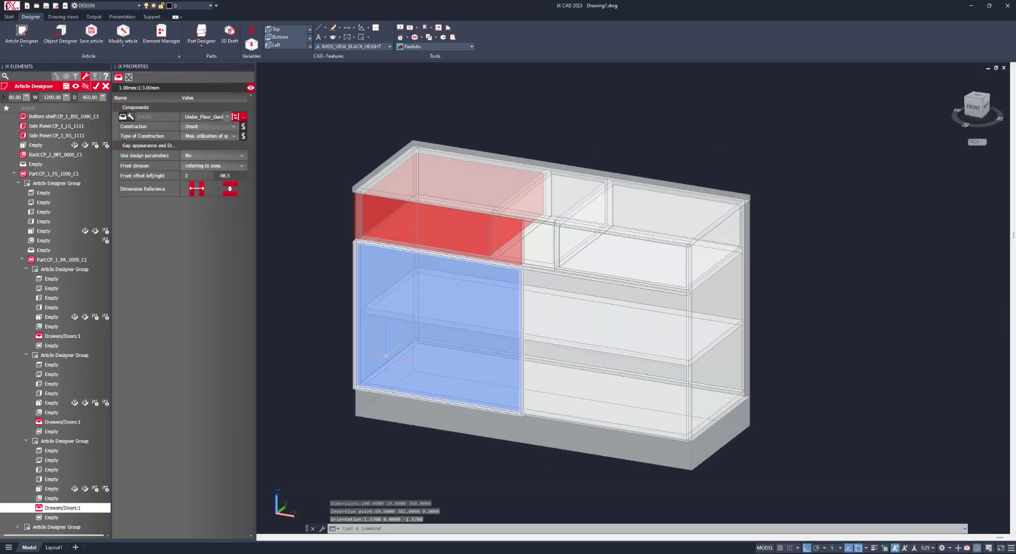
# Accept the article design to generate the cabinet in the drawing and deselect it
pyautogui.click(95, 87)
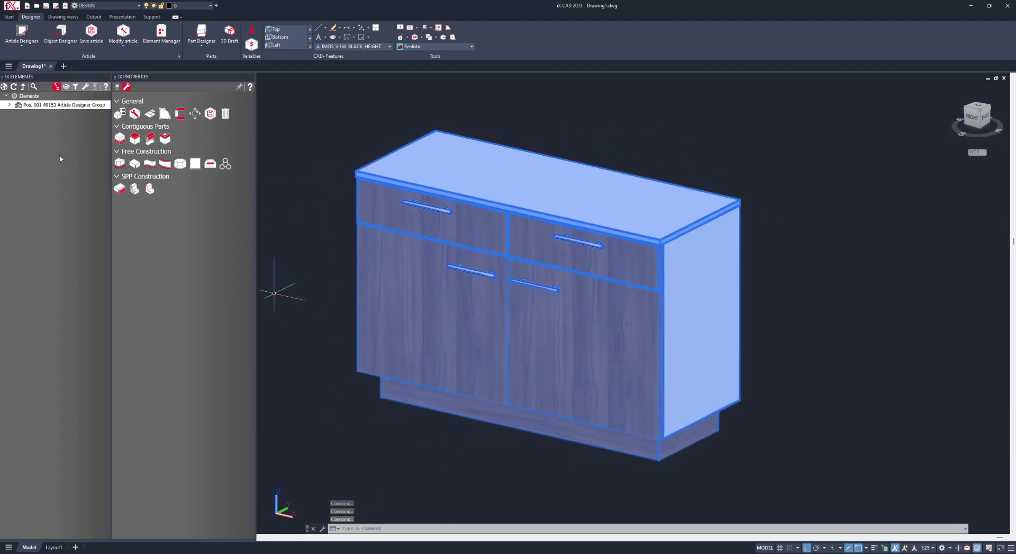
pyautogui.click(25, 98)
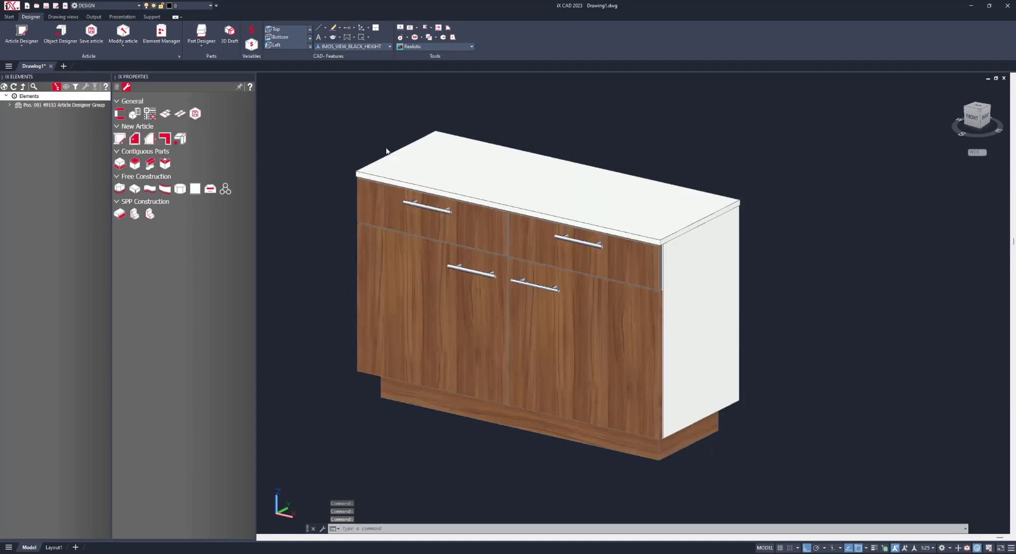
# Open the article-related variables of the finished cabinet
pyautogui.rightClick(297, 188)
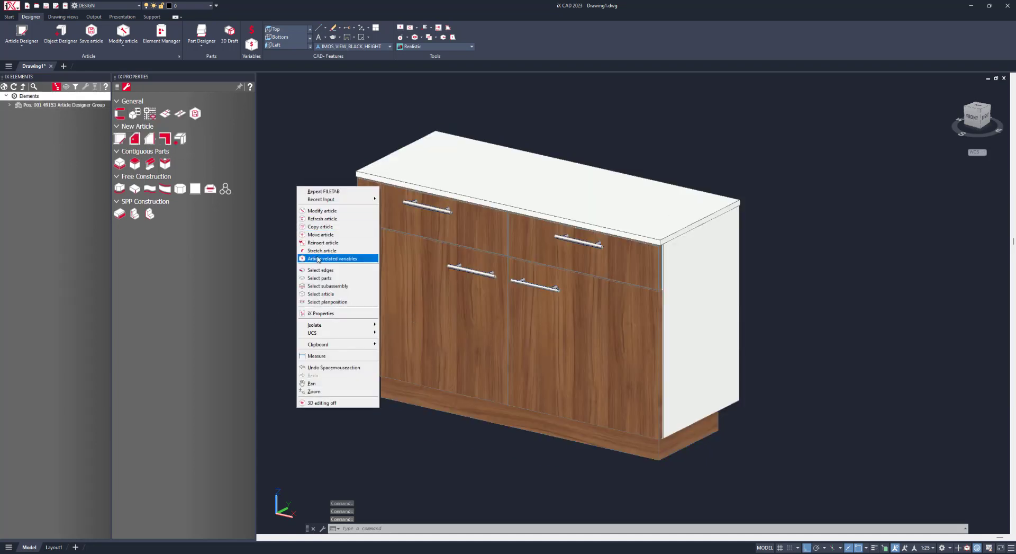
pyautogui.click(339, 256)
pyautogui.press('Return')
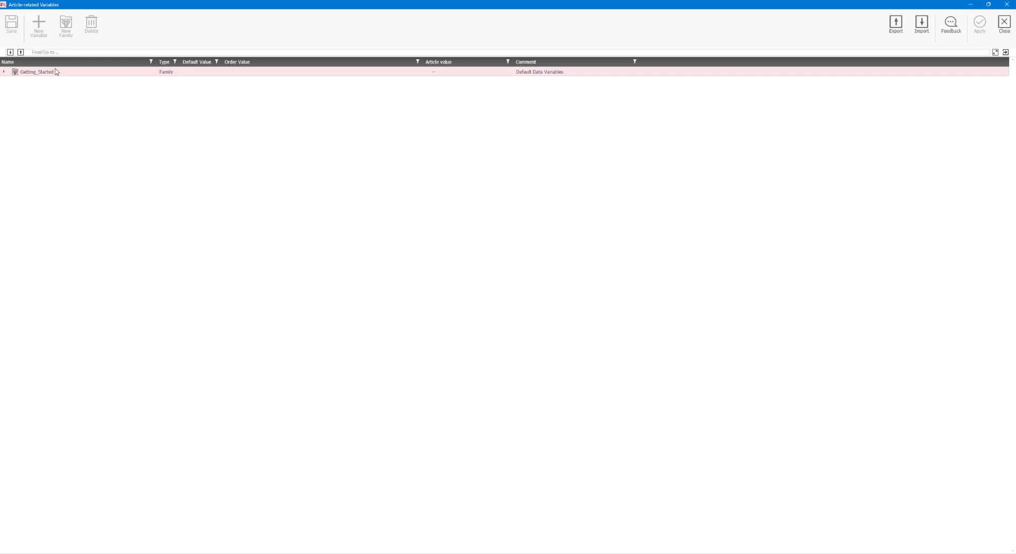
# Set the article value of Material_Case_1 in the Materials_Case family to IX_PB18_MEL_Lava_M
pyautogui.doubleClick(55, 72)
pyautogui.doubleClick(48, 81)
pyautogui.doubleClick(51, 100)
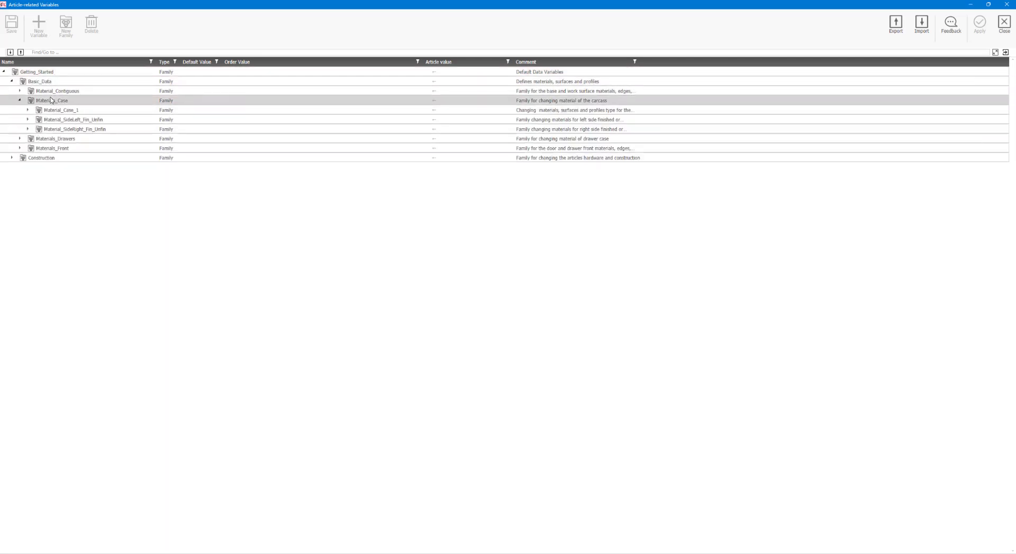
pyautogui.click(445, 110)
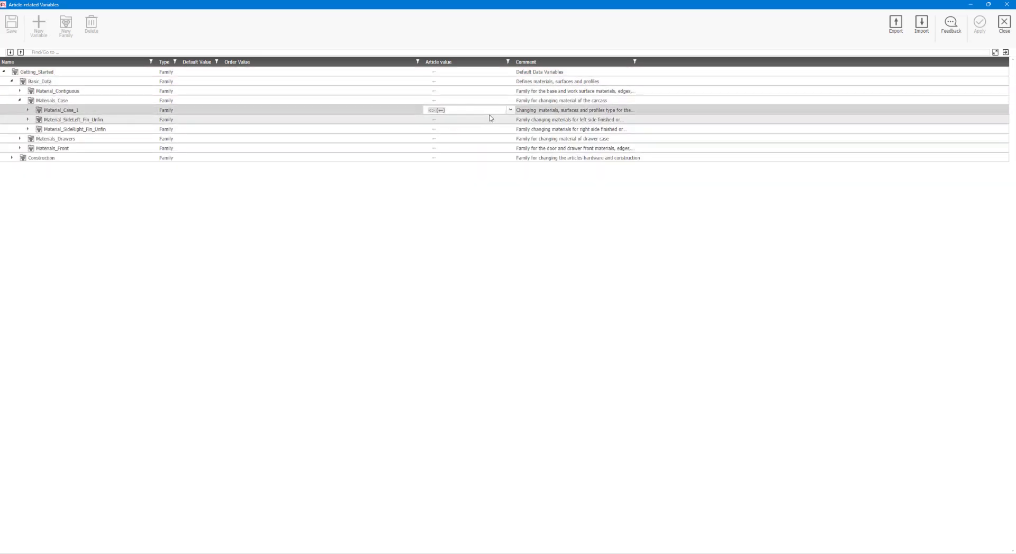
pyautogui.click(510, 110)
pyautogui.scroll(-2, 509, 156)
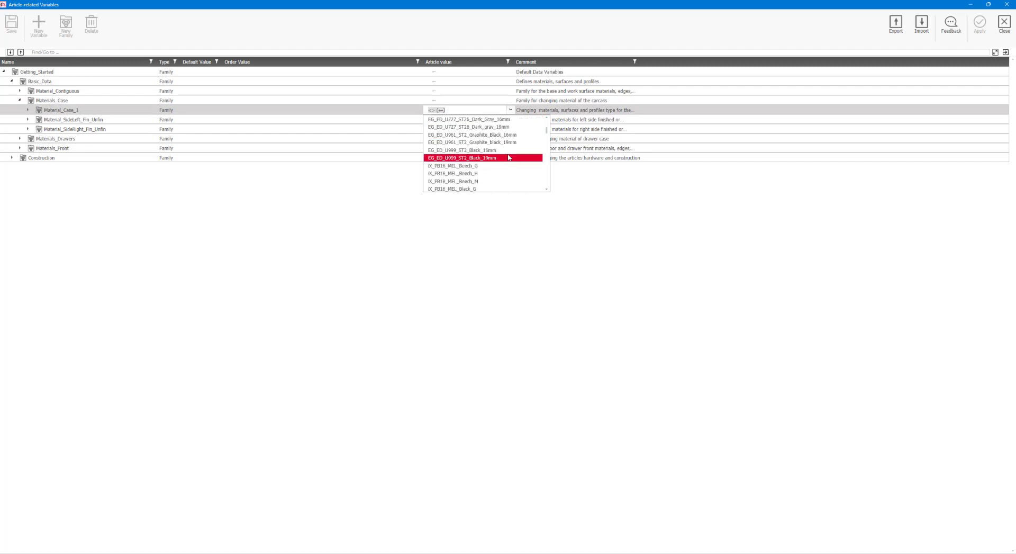
pyautogui.scroll(-5, 493, 154)
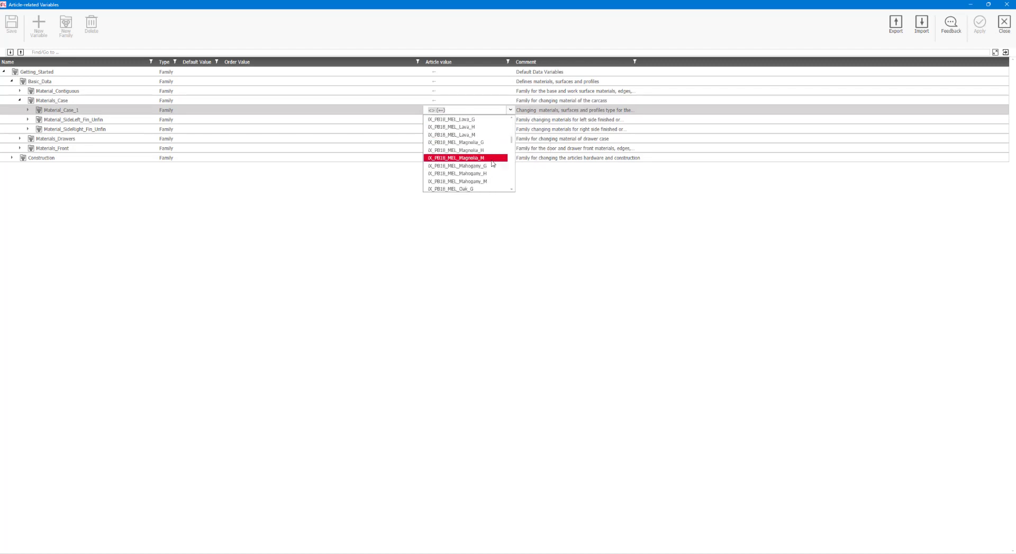
pyautogui.click(482, 137)
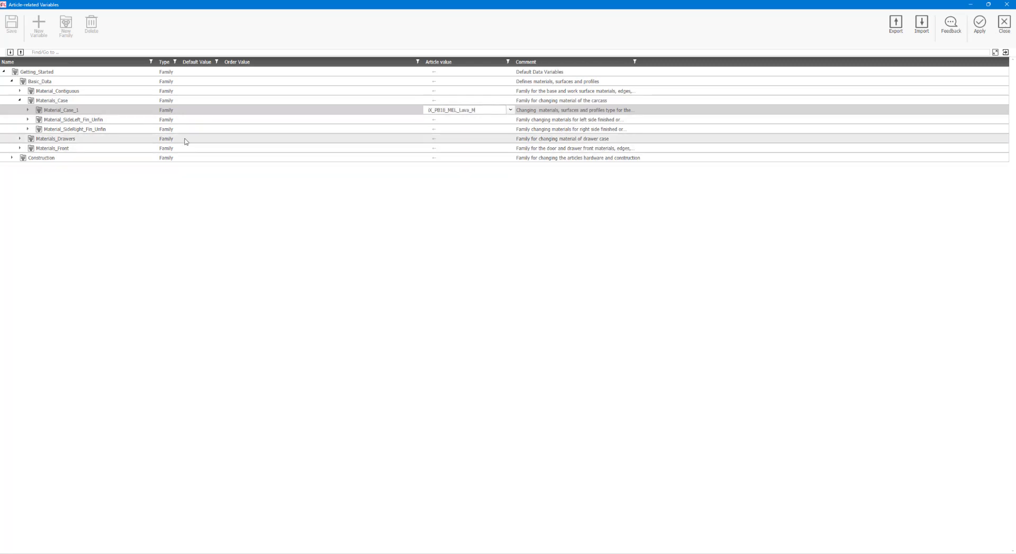
# Set both Material_Drawer_Front_1 and Material_Front_1 in the Materials_Front family to IX_PB18_MEL_Lava_M
pyautogui.doubleClick(92, 151)
pyautogui.click(458, 157)
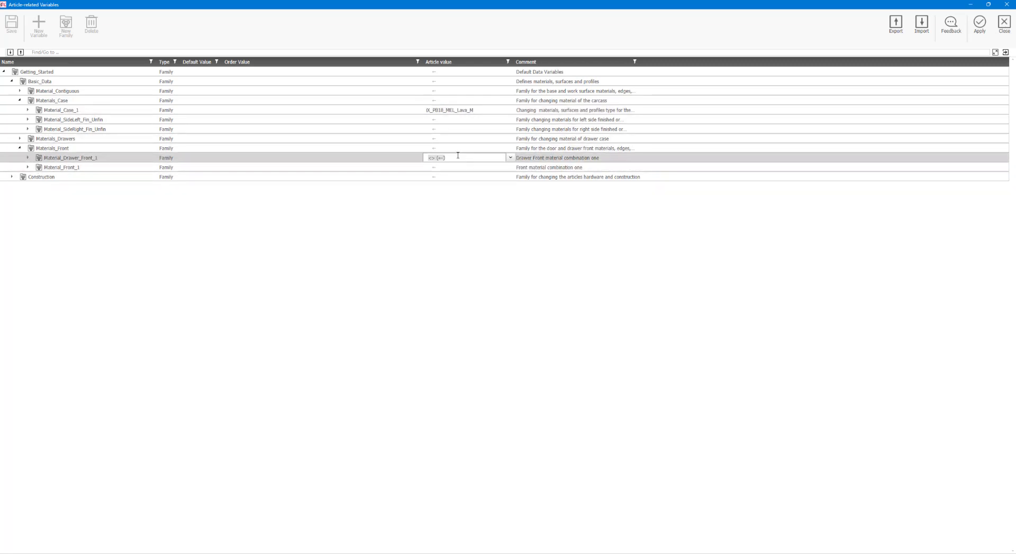
pyautogui.write('iX_PB18_MEL_Lava_M')
pyautogui.click(458, 167)
pyautogui.write('iX_PB18_MEL_Lava_M')
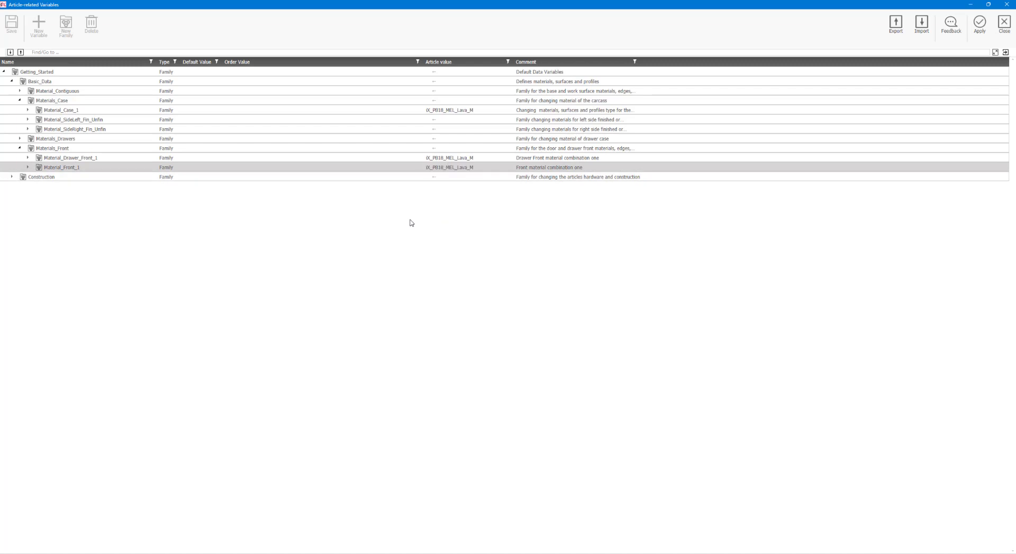
# Set the Handles family under Construction to Handle_Profile_Behind_Edge_20
pyautogui.doubleClick(39, 177)
pyautogui.doubleClick(53, 214)
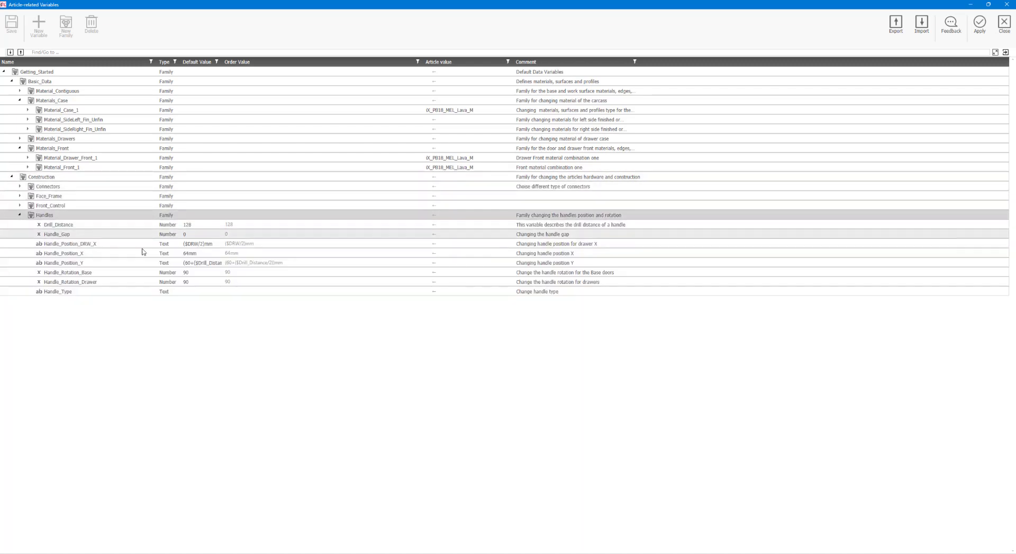
pyautogui.click(511, 214)
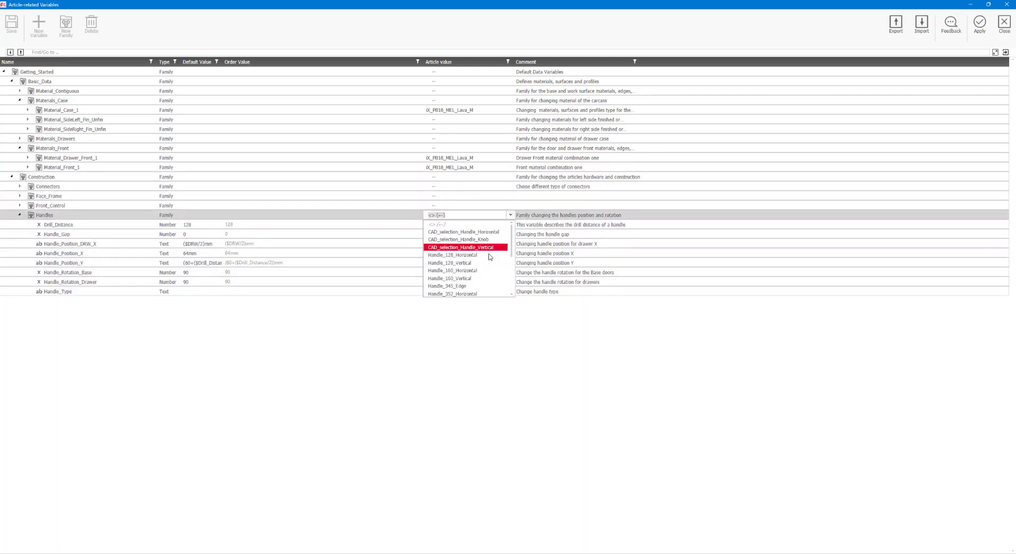
pyautogui.click(456, 266)
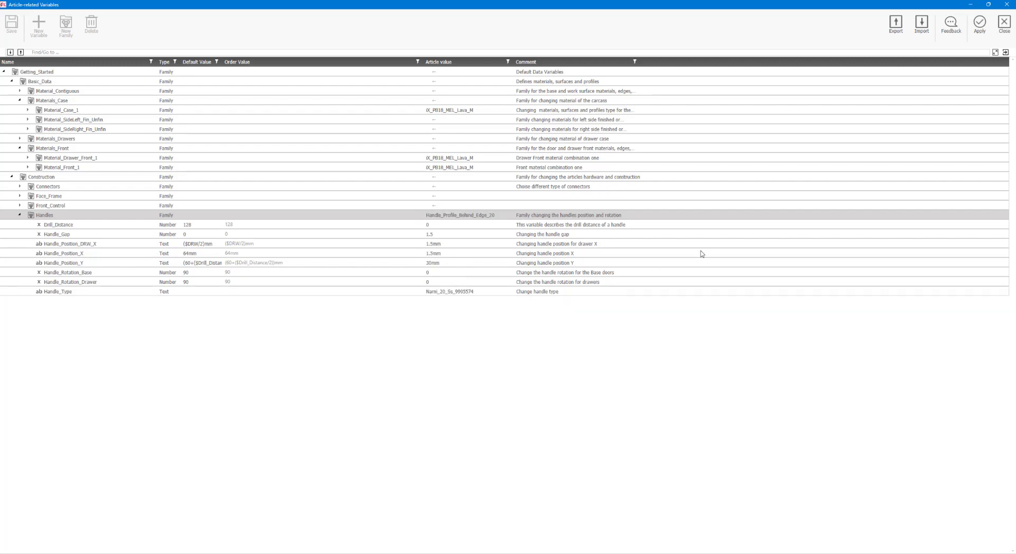
# Apply the modified article variables and regenerate the cabinet in the drawing
pyautogui.click(979, 23)
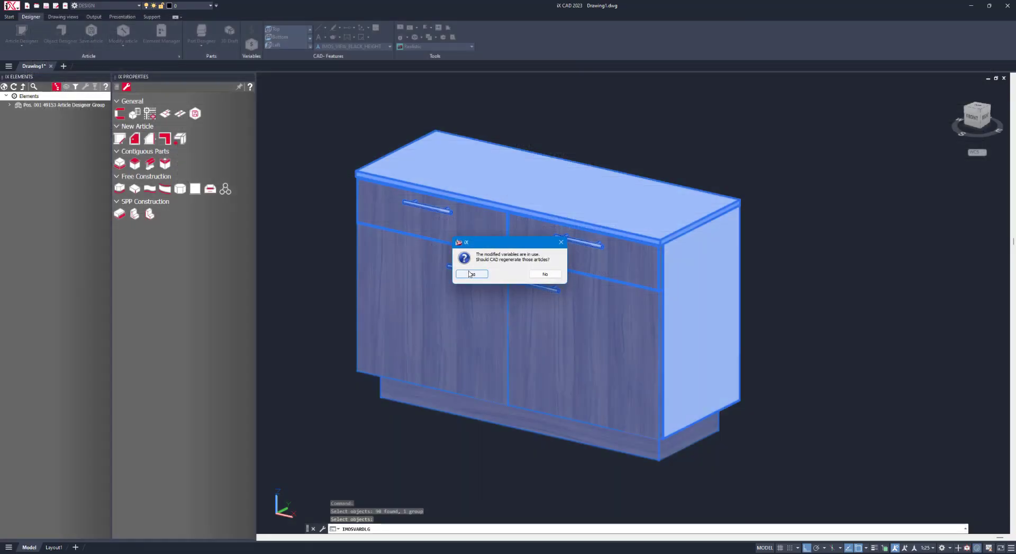
pyautogui.click(470, 274)
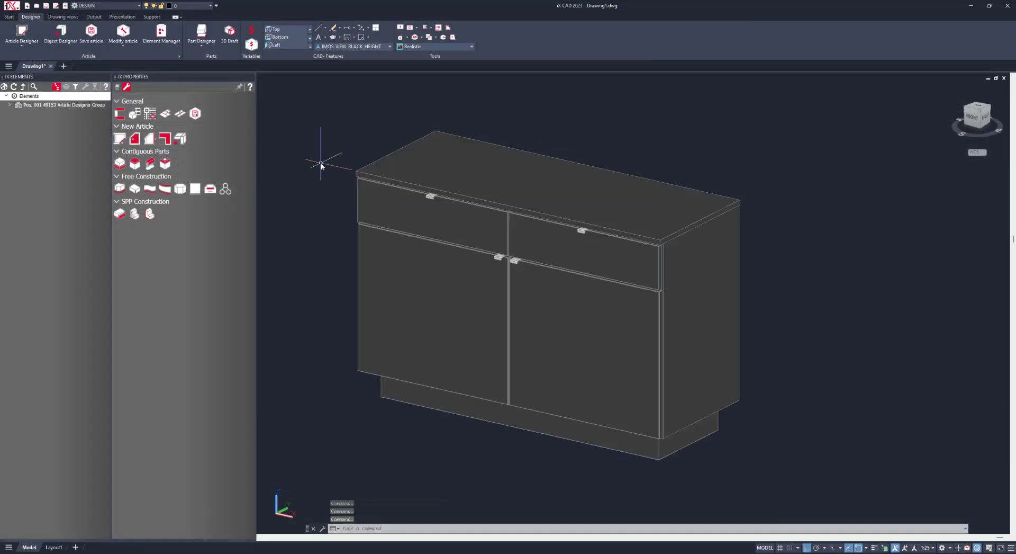
pyautogui.keyDown('shift'); pyautogui.moveTo(350, 275); pyautogui.dragTo(329, 351, button='middle'); pyautogui.keyUp('shift')
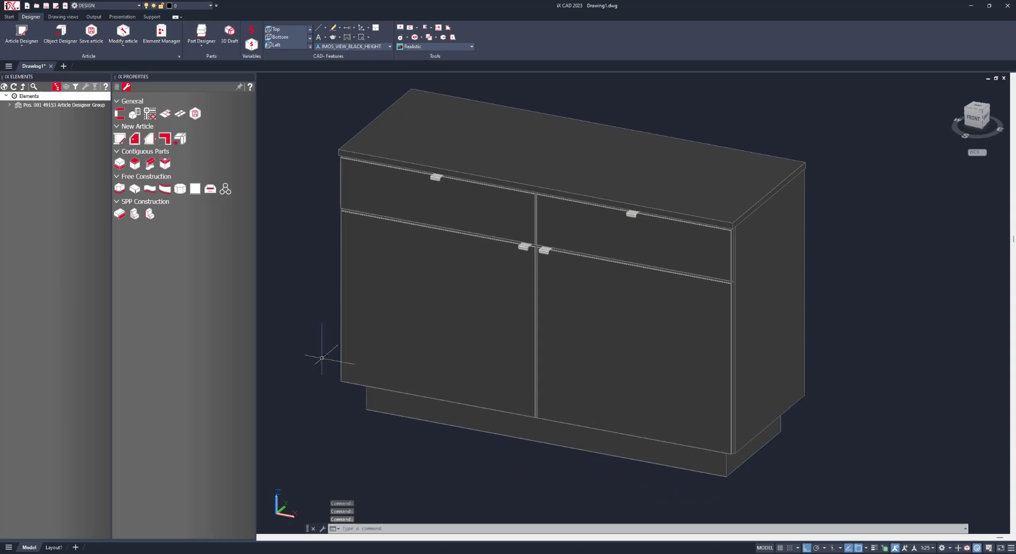
# Switch the visual style to 2D Wireframe and show the cabinet from the top with its front edge facing up
pyautogui.click(529, 369)
pyautogui.click(418, 47)
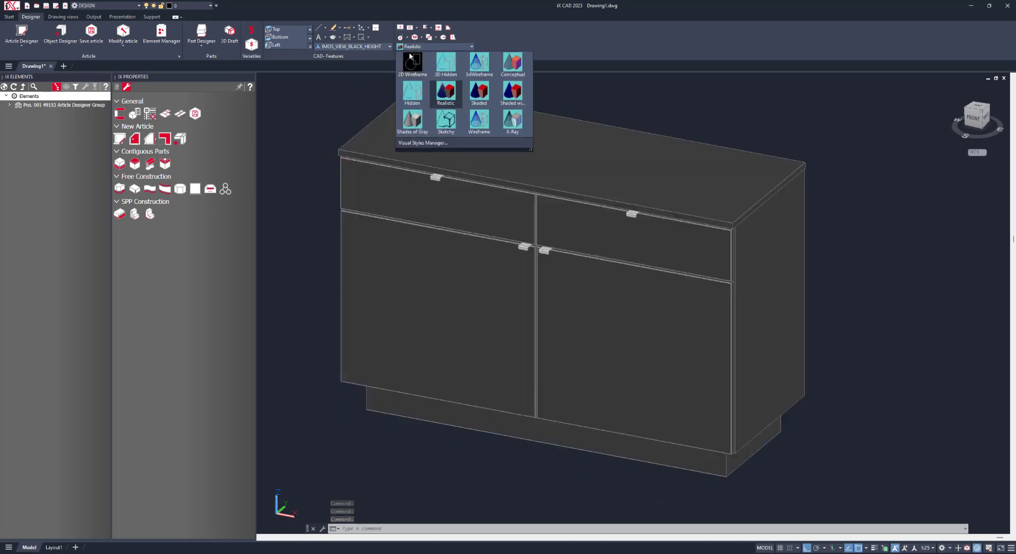
pyautogui.click(411, 57)
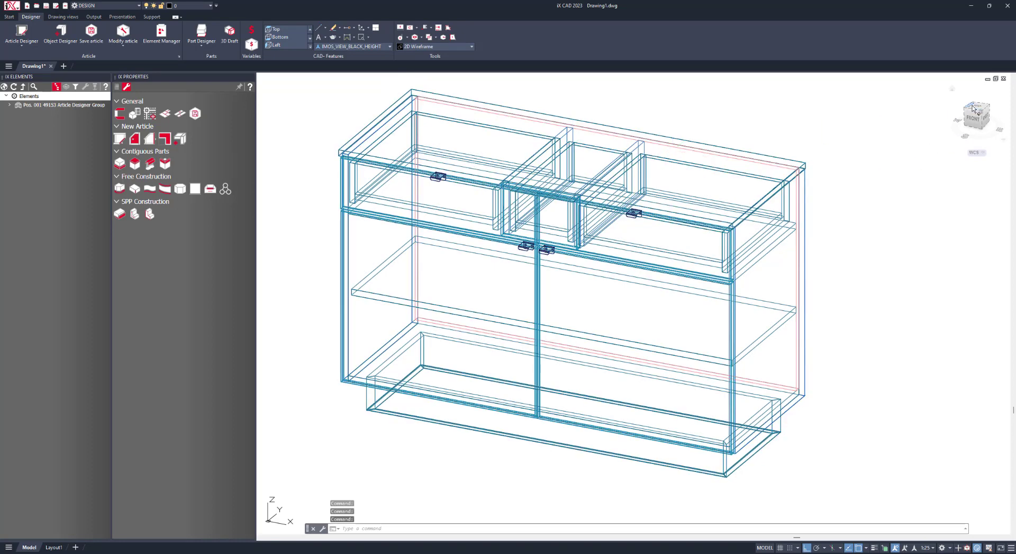
pyautogui.click(973, 108)
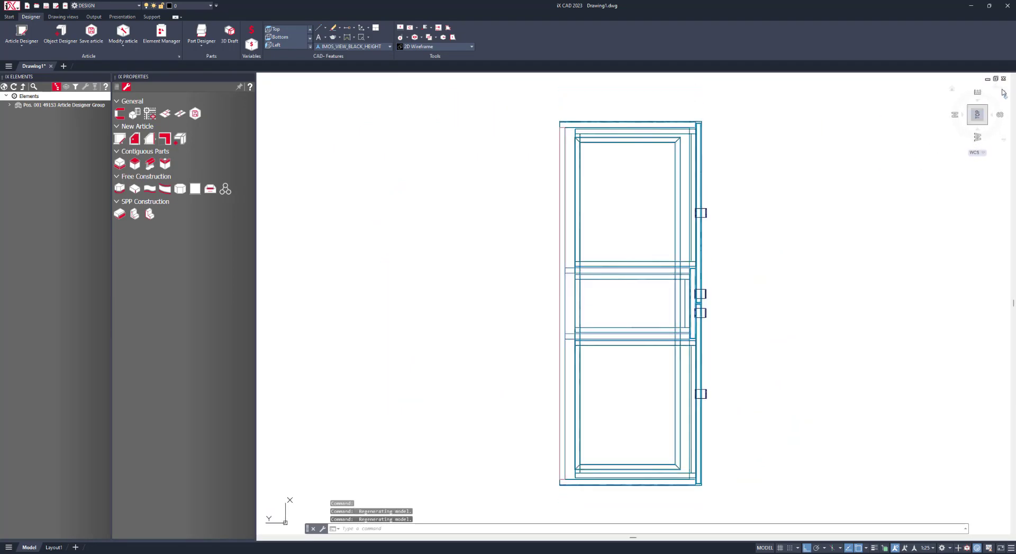
pyautogui.click(1001, 92)
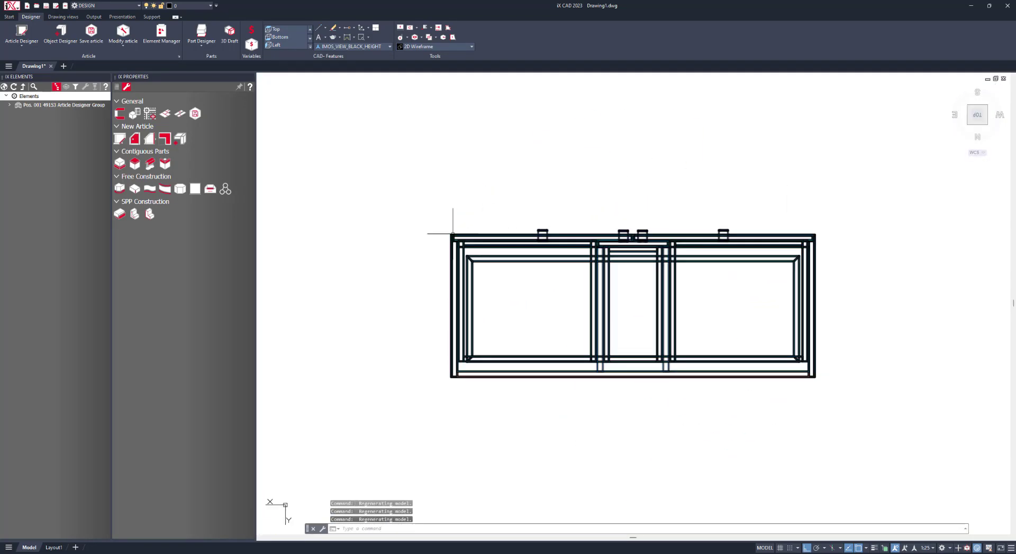
# Start a polyline at the outer front corner of the worktop, at the upper-left of the rotated top view
pyautogui.scroll(5, 454, 227)
pyautogui.write('pl')
pyautogui.press('Return')
pyautogui.scroll(3, 415, 272)
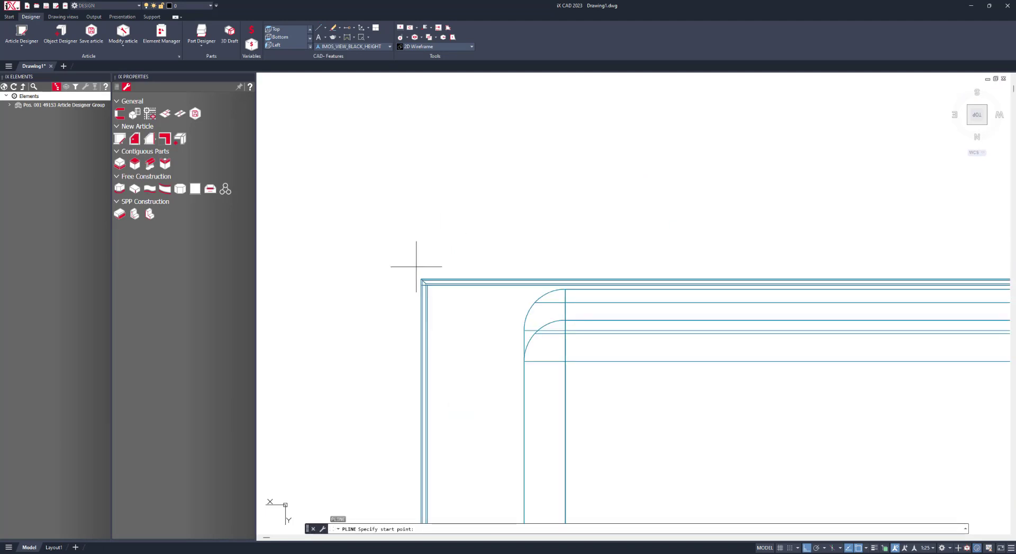
pyautogui.click(422, 282)
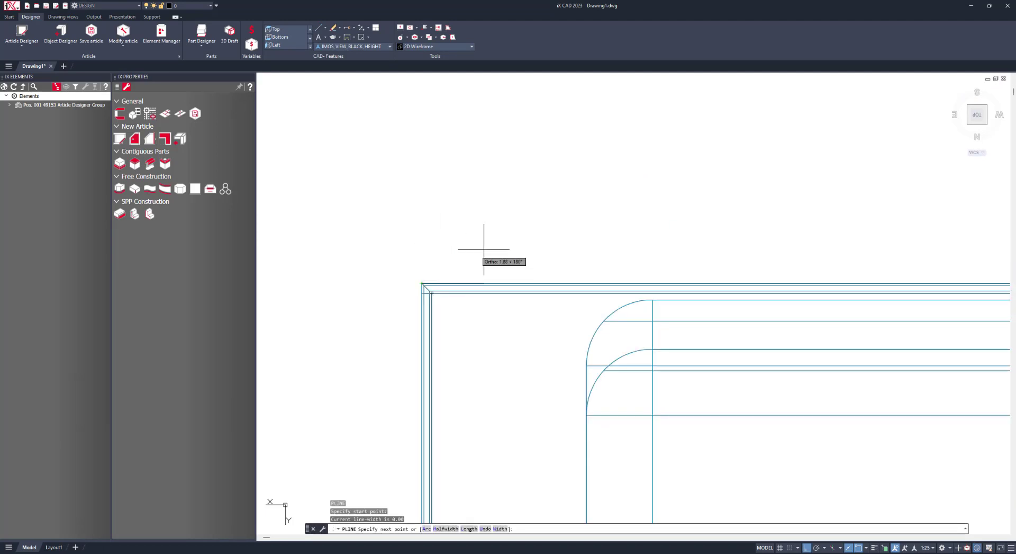
pyautogui.scroll(-5, 476, 249)
pyautogui.scroll(-3, 766, 223)
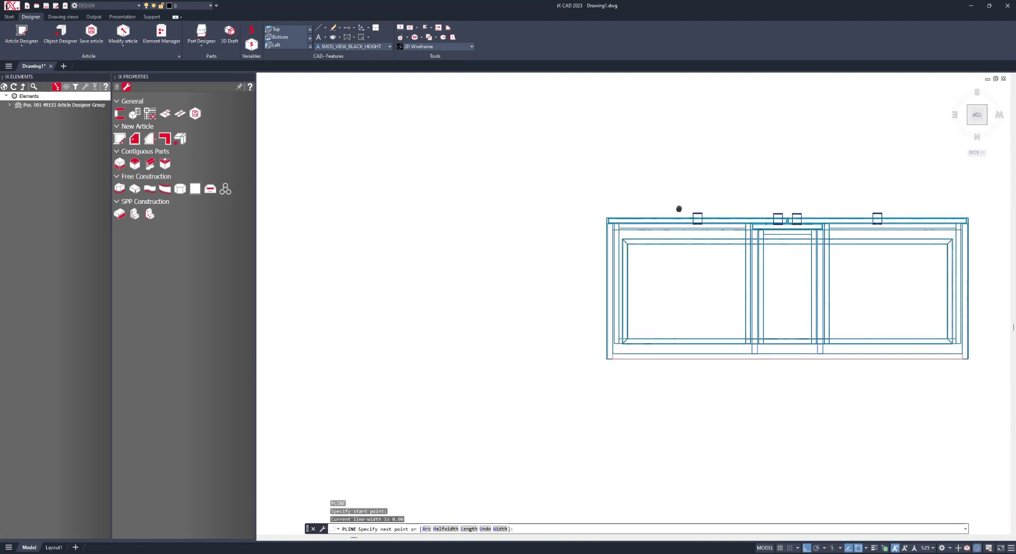
# Draw an arc segment with radius 4000 to the worktop's opposite front corner and finish the polyline
pyautogui.write('a')
pyautogui.press('Return')
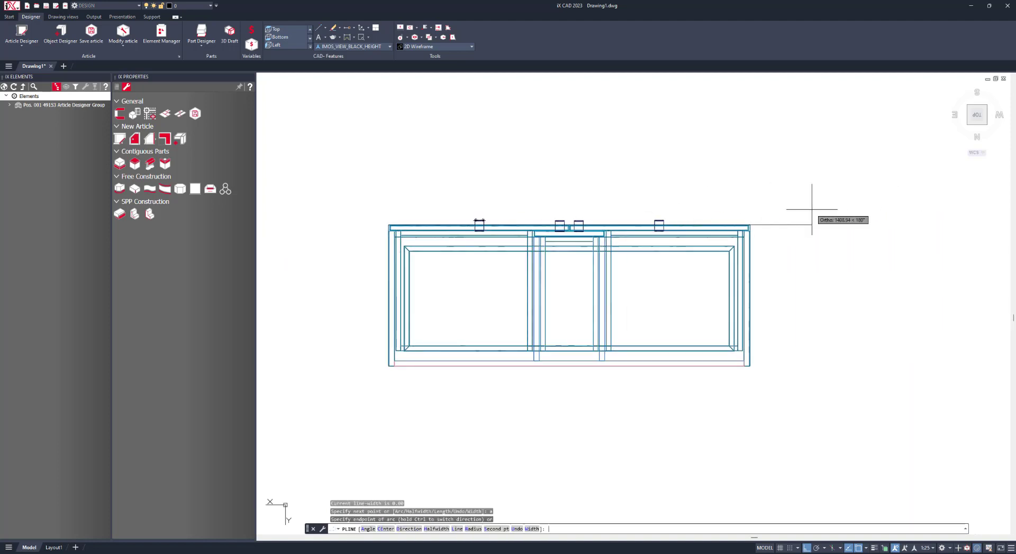
pyautogui.write('r')
pyautogui.press('Return')
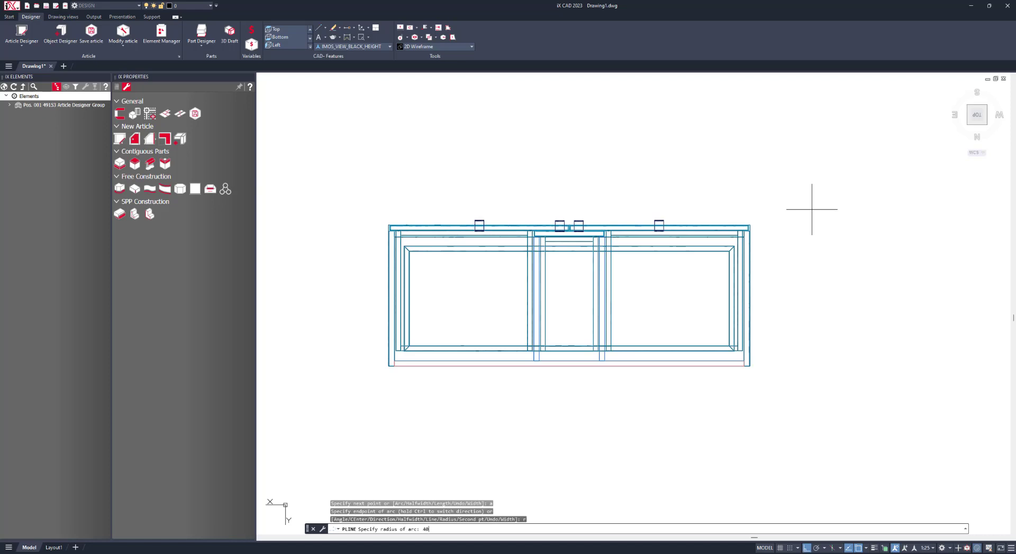
pyautogui.press('Return')
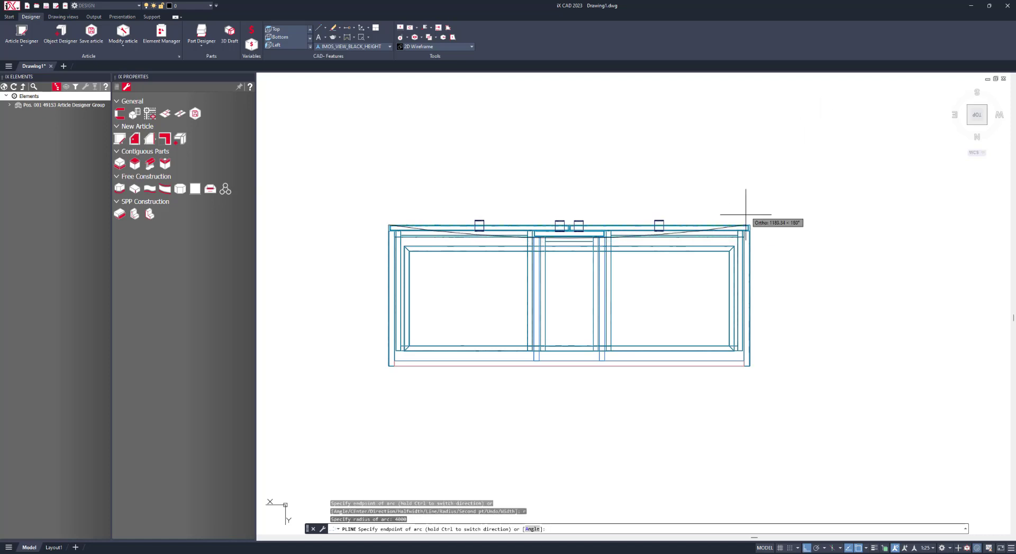
pyautogui.scroll(3, 761, 239)
pyautogui.scroll(4, 761, 239)
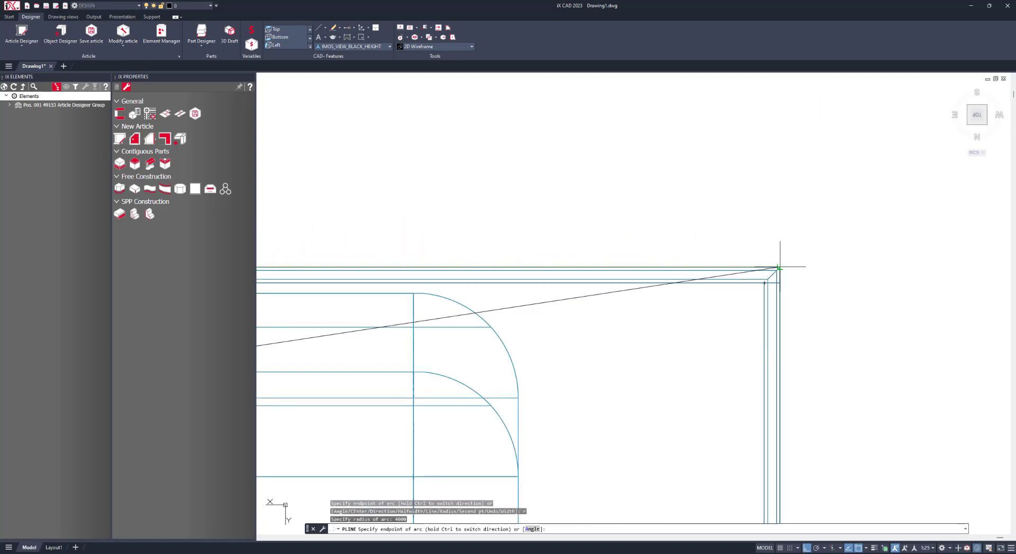
pyautogui.click(779, 266)
pyautogui.scroll(-1, 780, 267)
pyautogui.rightClick(772, 257)
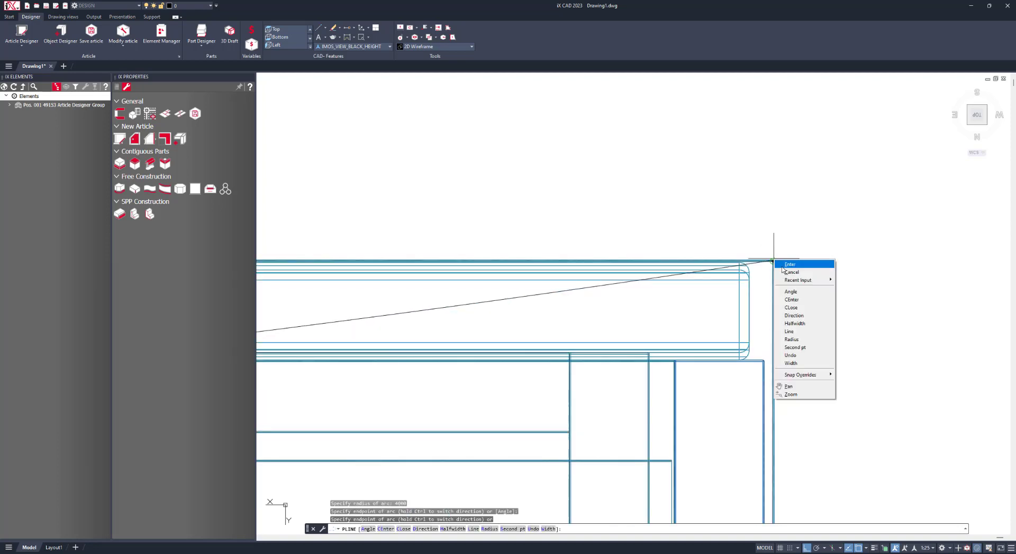
pyautogui.click(784, 263)
# Stretch the arc's midpoint outward by about 72 mm so the polyline bulges in front of the worktop
pyautogui.scroll(-3, 742, 263)
pyautogui.scroll(5, 544, 277)
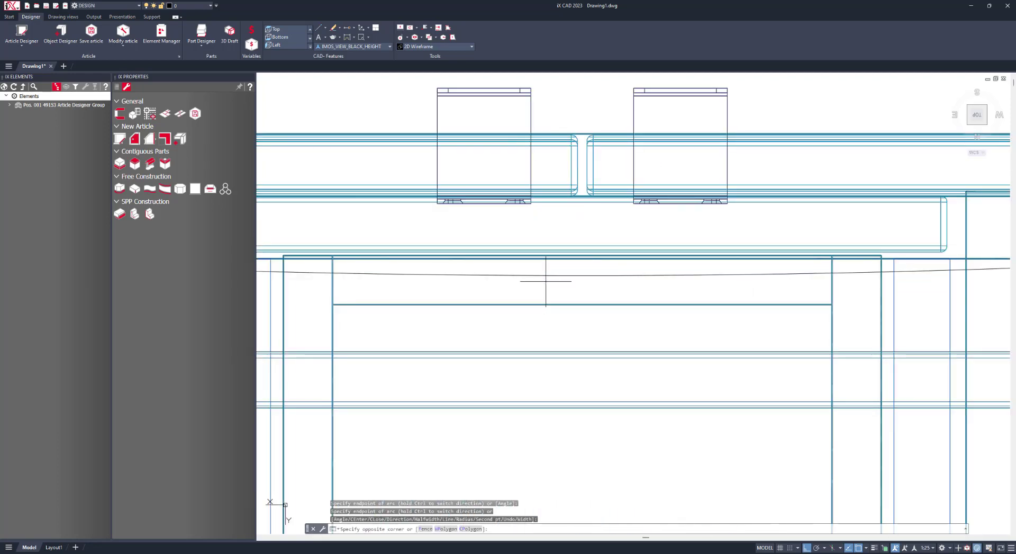
pyautogui.click(543, 273)
pyautogui.click(582, 274)
pyautogui.scroll(-5, 587, 228)
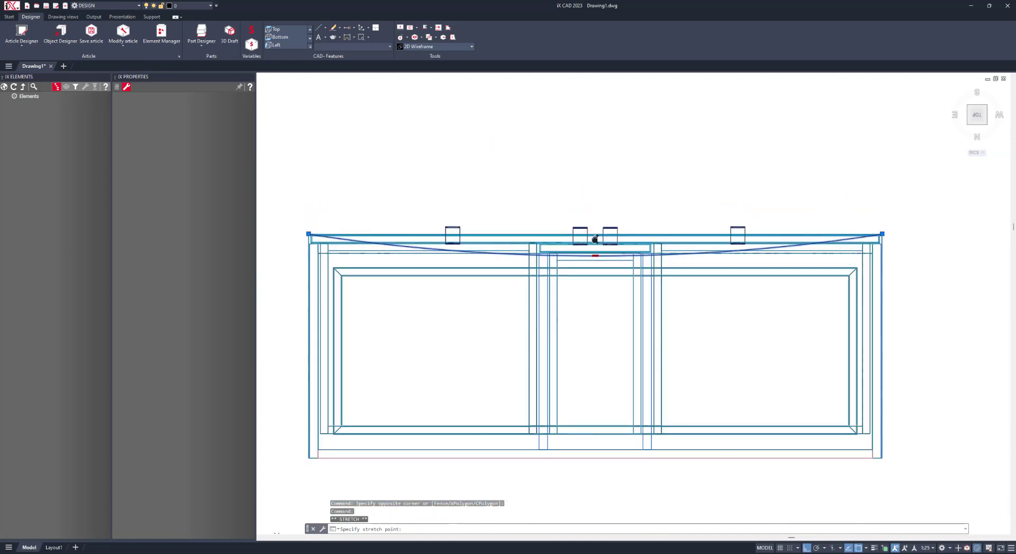
pyautogui.scroll(2, 579, 219)
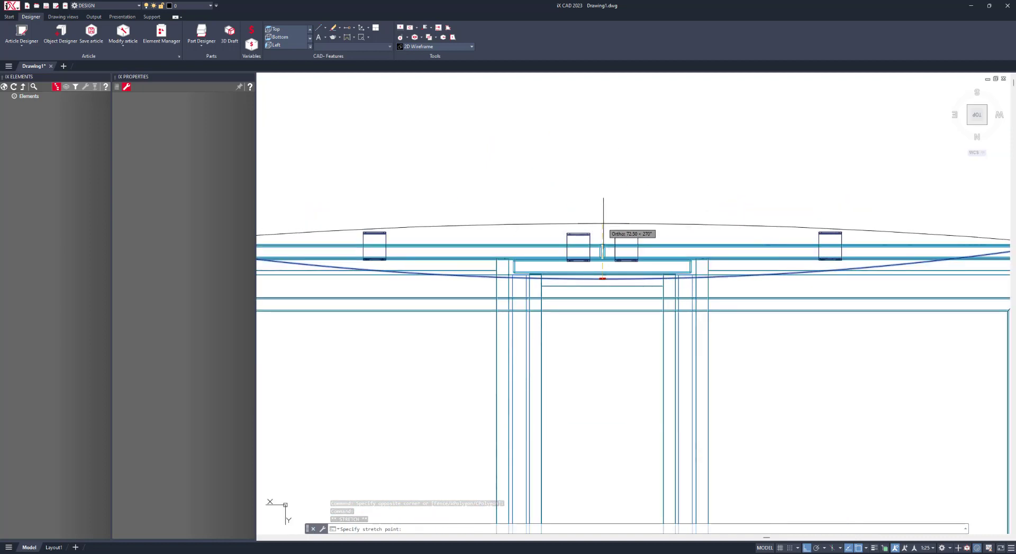
pyautogui.click(603, 223)
pyautogui.scroll(-5, 604, 227)
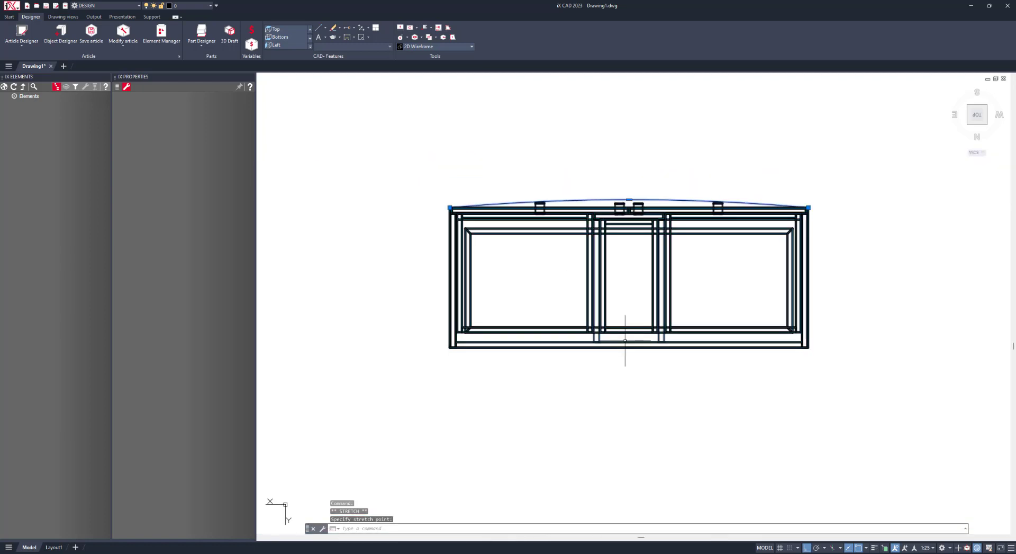
# Deselect the polyline and select the worktop's front edge for editing in an angled 3D view
pyautogui.keyDown('shift'); pyautogui.moveTo(625, 341); pyautogui.dragTo(344, 228, button='middle'); pyautogui.keyUp('shift')
pyautogui.scroll(6, 762, 169)
pyautogui.rightClick(732, 168)
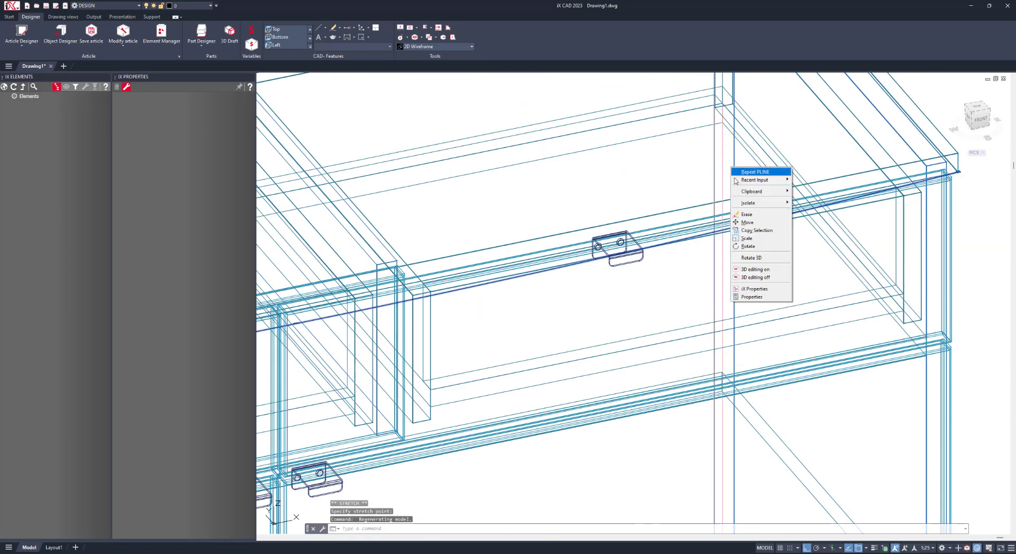
pyautogui.click(616, 184)
pyautogui.press('Escape')
pyautogui.press('Escape')
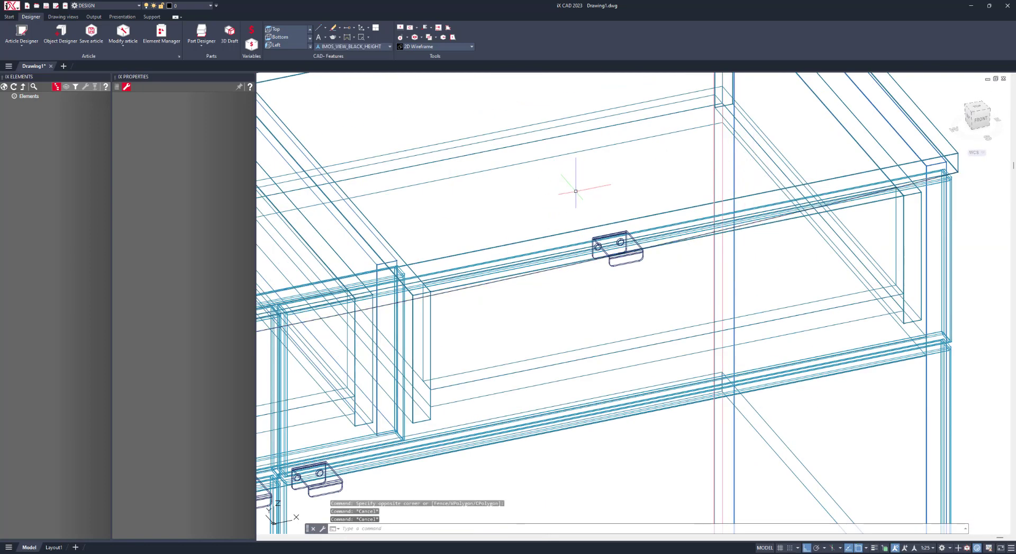
pyautogui.rightClick(576, 192)
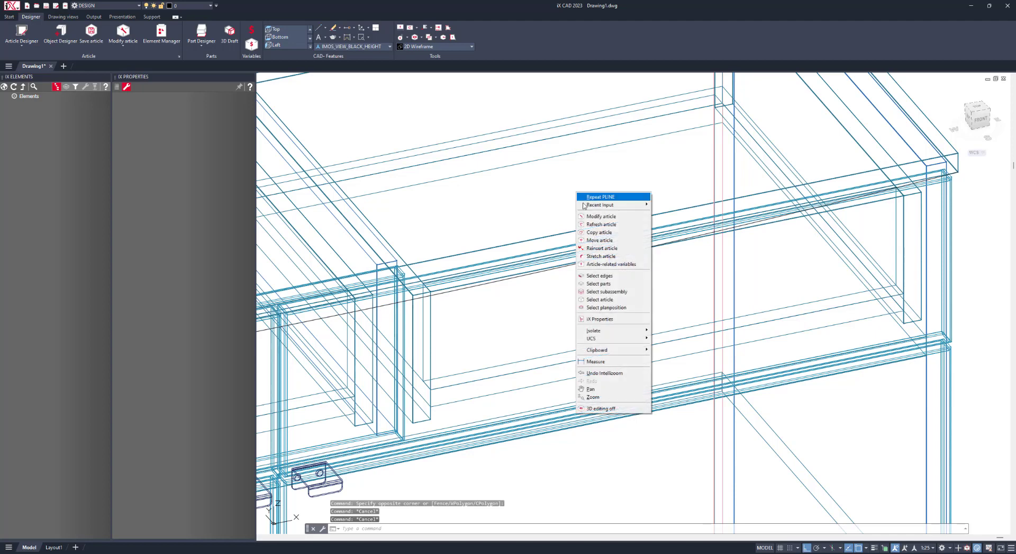
pyautogui.click(599, 275)
pyautogui.click(646, 215)
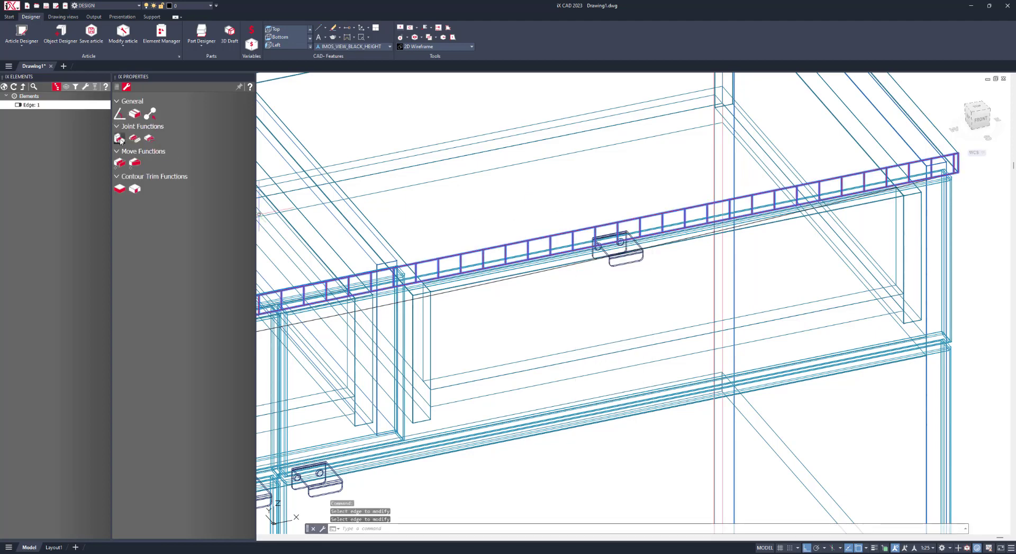
# Shape the selected worktop front edge to the curved polyline and accept the snap radius of 500
pyautogui.click(150, 139)
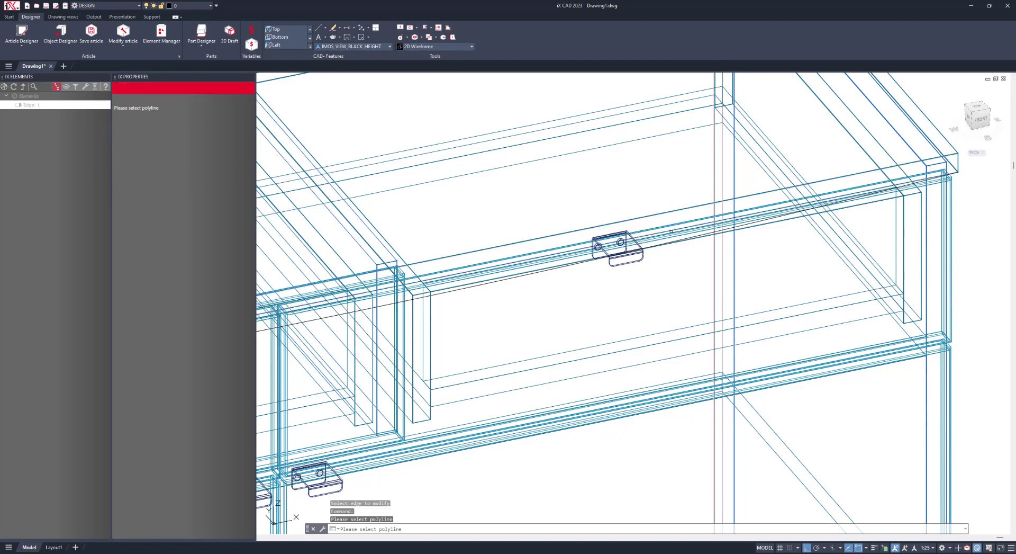
pyautogui.scroll(5, 923, 171)
pyautogui.click(923, 170)
pyautogui.scroll(-5, 922, 171)
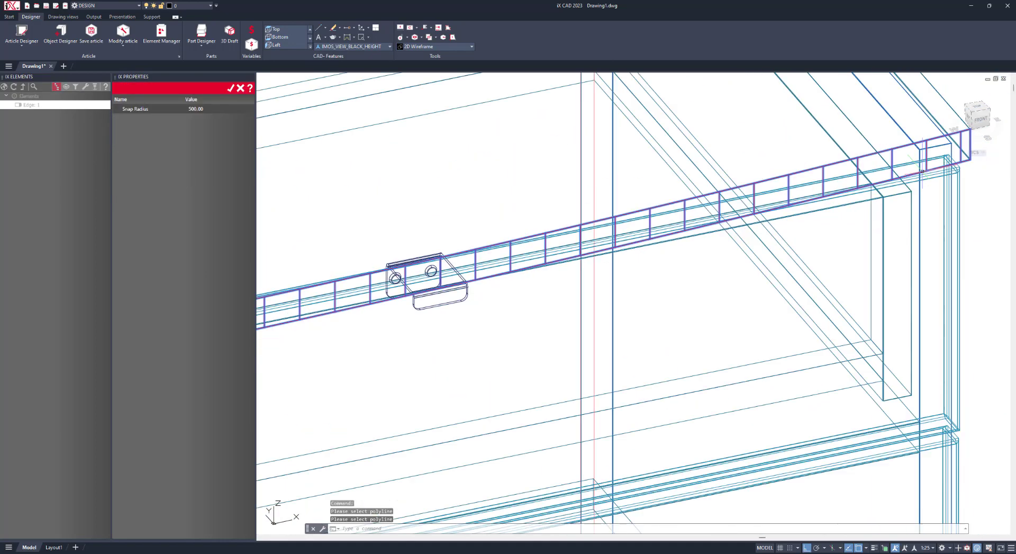
pyautogui.click(231, 88)
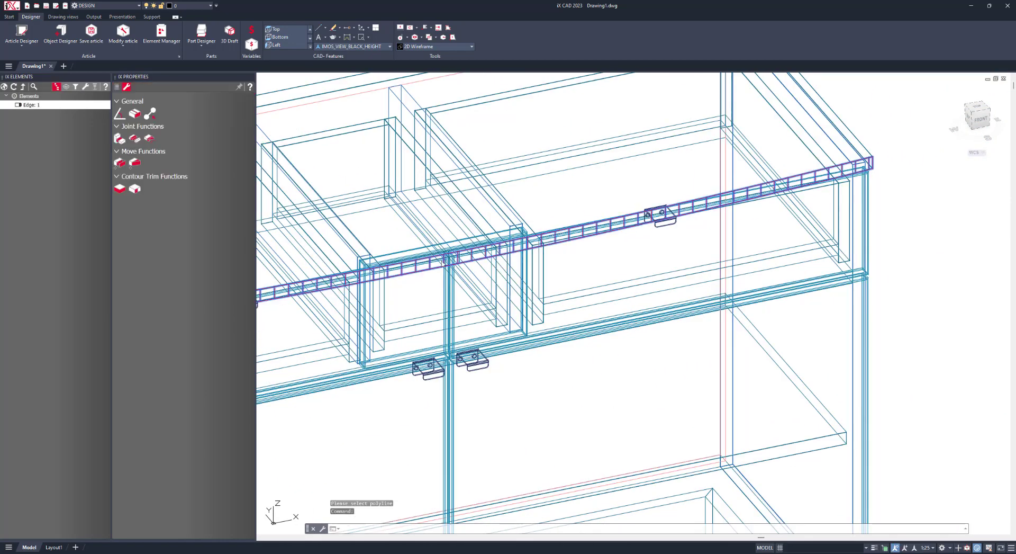
pyautogui.scroll(4, 535, 210)
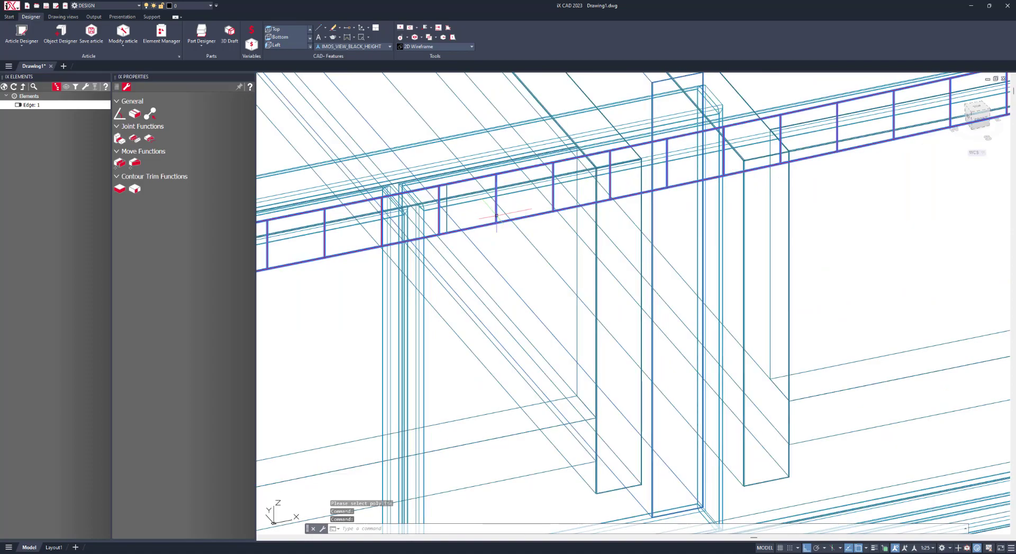
pyautogui.scroll(-4, 550, 276)
# Switch to the front view of the cabinet and align the UCS to the current view
pyautogui.keyDown('shift'); pyautogui.moveTo(550, 276); pyautogui.dragTo(830, 211, button='middle'); pyautogui.keyUp('shift')
pyautogui.click(968, 117)
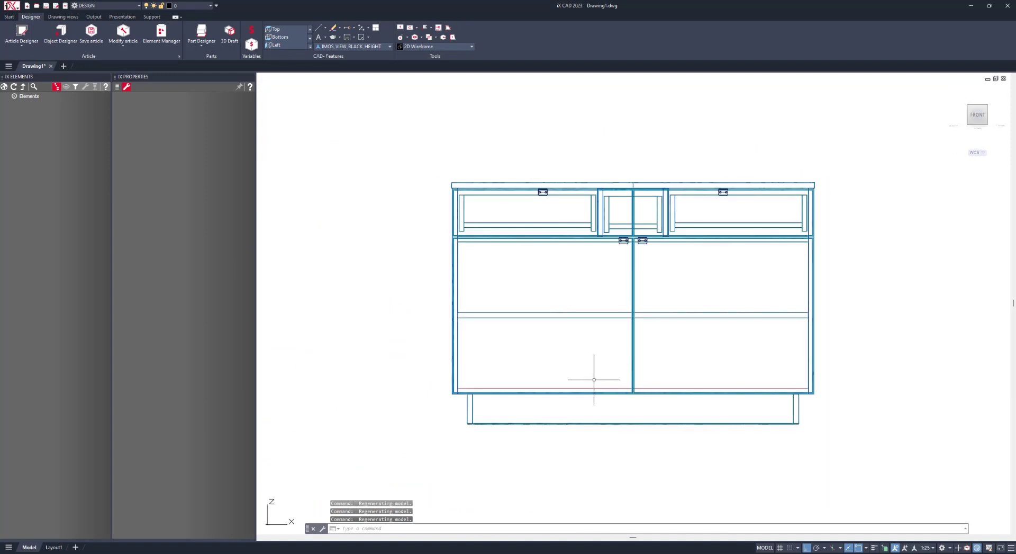
pyautogui.write('ucs')
pyautogui.press('Return')
pyautogui.write('v')
pyautogui.press('Return')
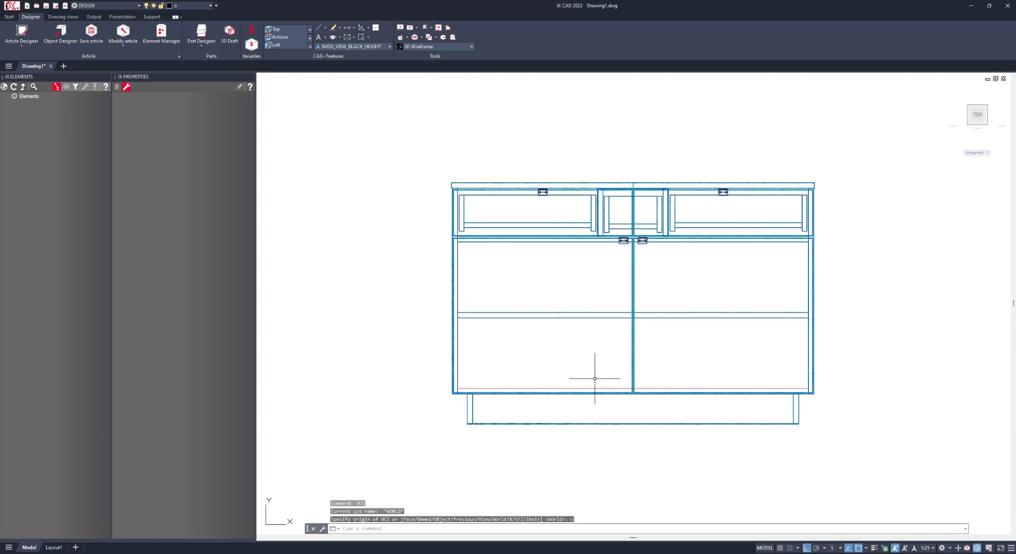
# Draw a two-point circle of diameter 100 upward from the middle shelf's top line, near the gap between the doors
pyautogui.write('c')
pyautogui.press('Return')
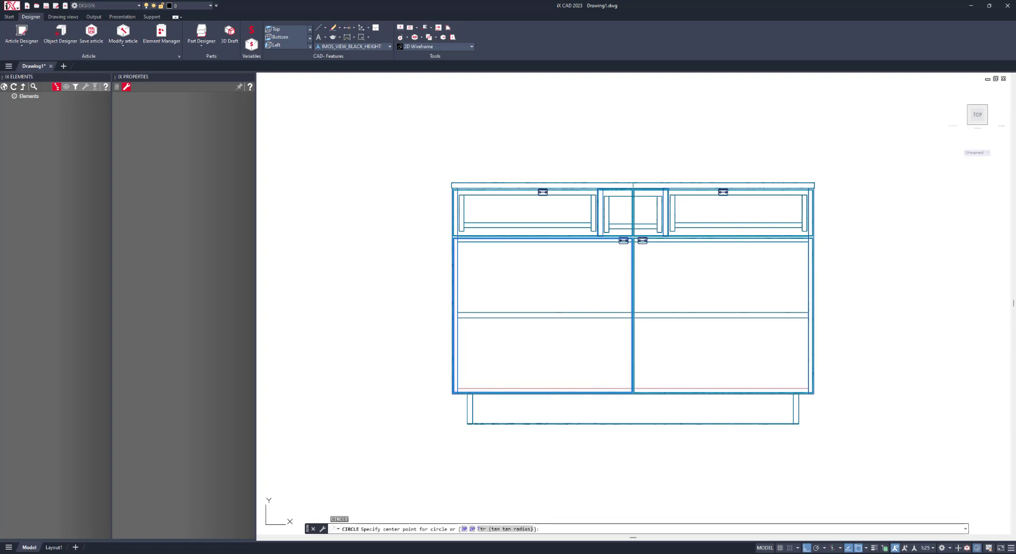
pyautogui.write('2p')
pyautogui.press('Return')
pyautogui.scroll(6, 609, 360)
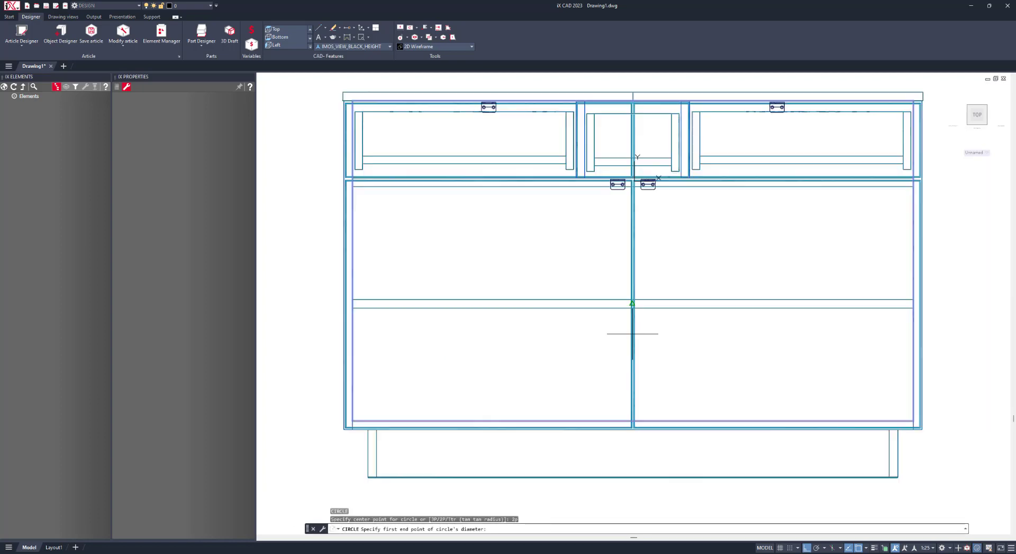
pyautogui.click(649, 180)
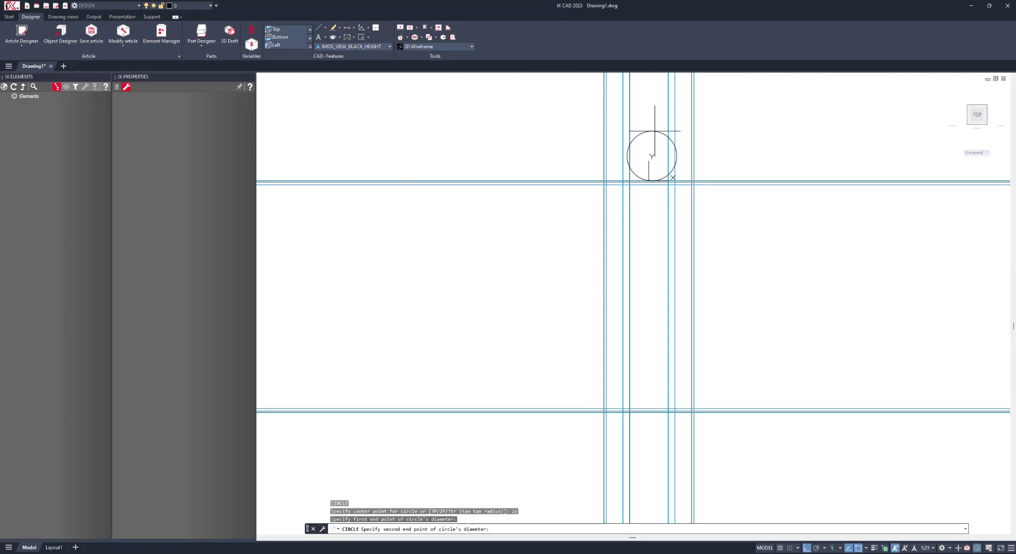
pyautogui.scroll(-4, 613, 324)
pyautogui.moveTo(612, 324); pyautogui.dragTo(609, 375, button='middle')
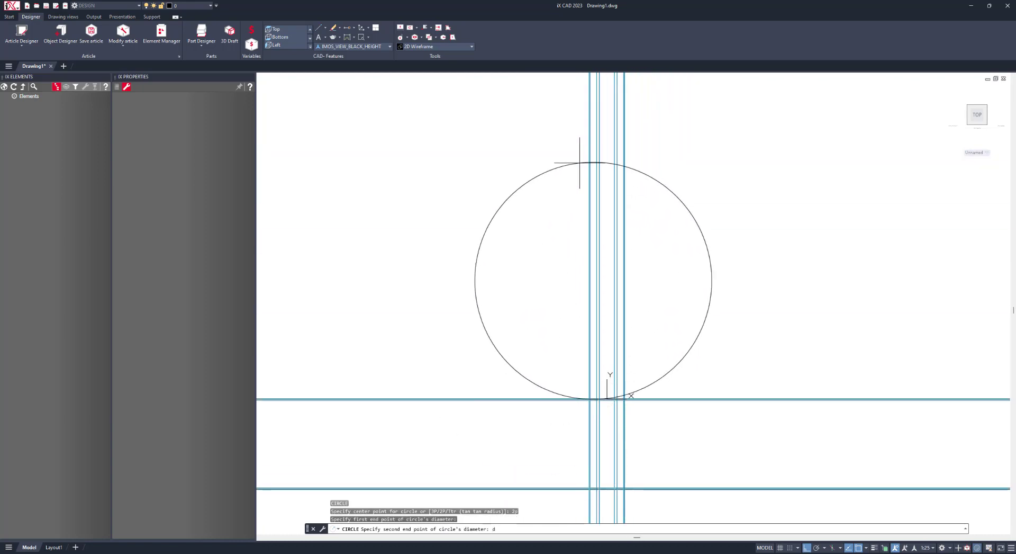
pyautogui.write('d')
pyautogui.press('Return')
pyautogui.write('100')
pyautogui.press('Return')
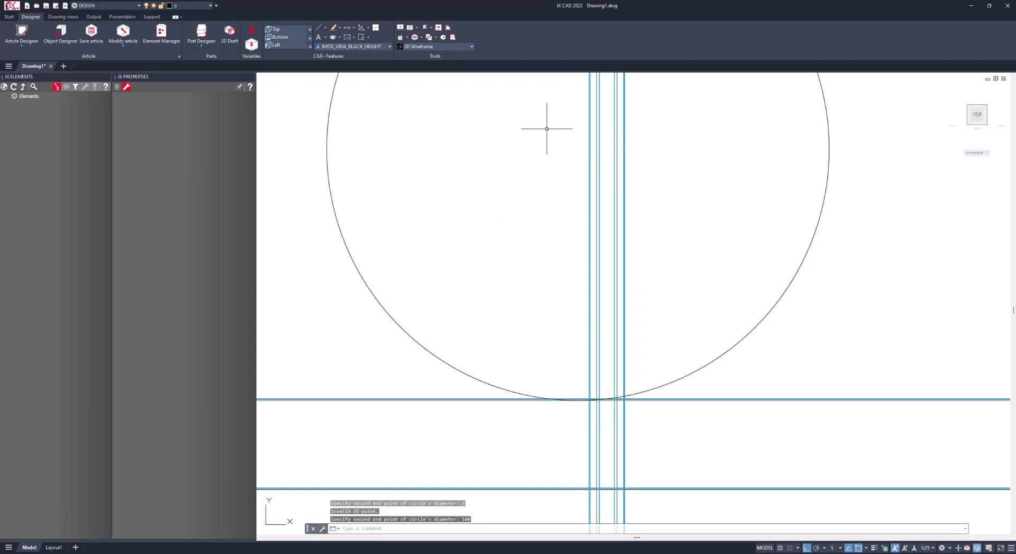
# Move the circle by its lowest point along the shelf's top line to centre it on the gap between the doors
pyautogui.scroll(-4, 549, 129)
pyautogui.moveTo(515, 227); pyautogui.dragTo(481, 277, button='middle')
pyautogui.click(499, 189)
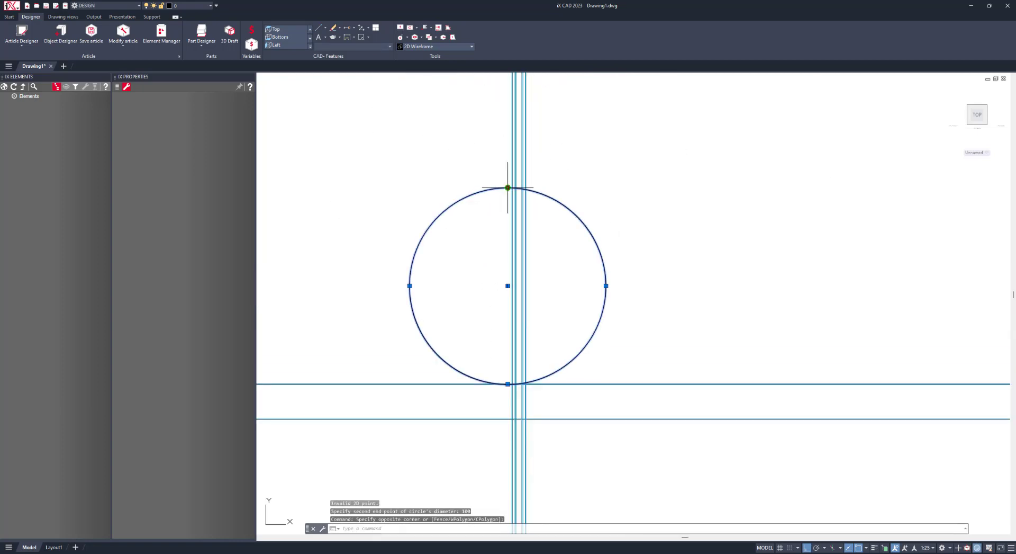
pyautogui.click(507, 187)
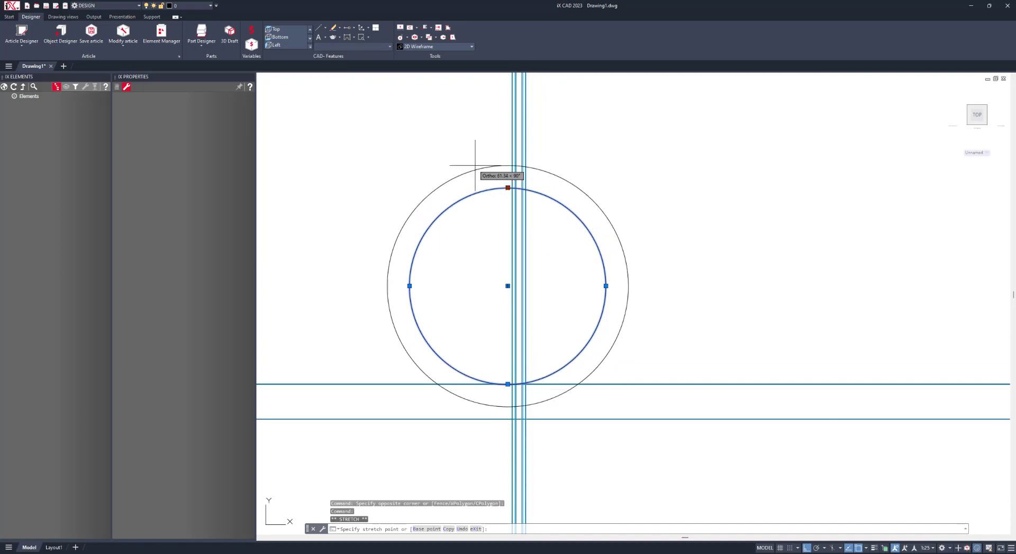
pyautogui.press('Escape')
pyautogui.scroll(2, 542, 282)
pyautogui.scroll(2, 542, 281)
pyautogui.write('m')
pyautogui.press('Return')
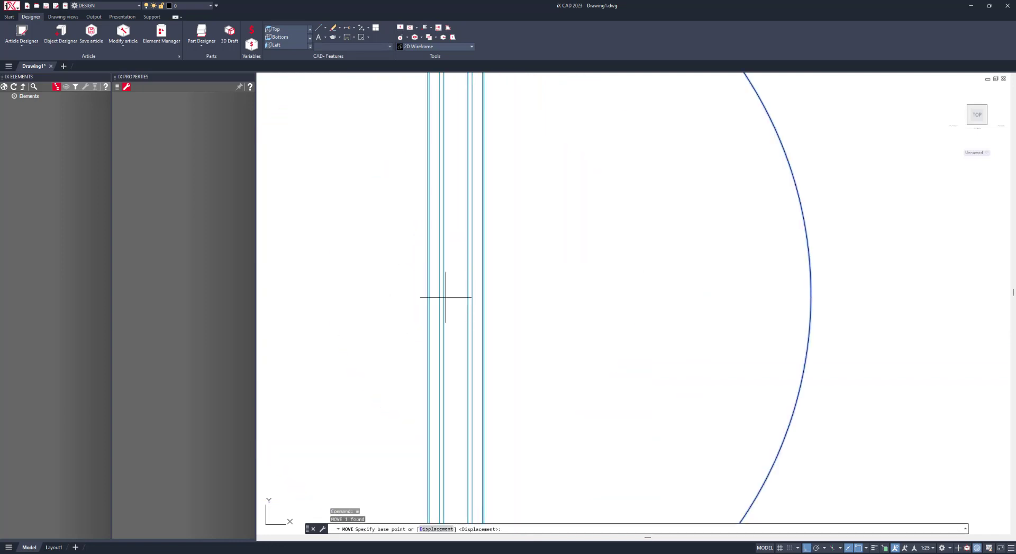
pyautogui.scroll(-3, 424, 304)
pyautogui.scroll(2, 422, 410)
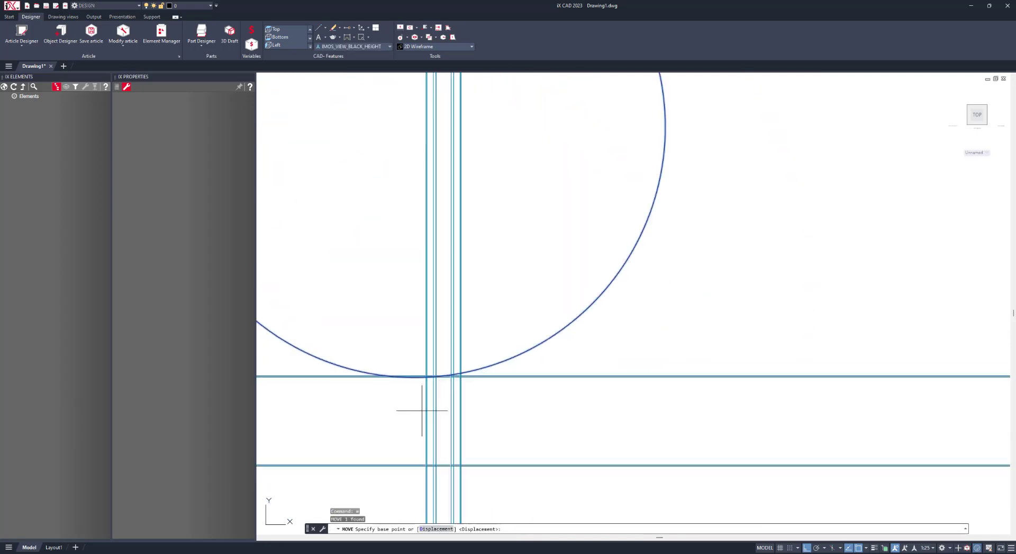
pyautogui.click(415, 377)
pyautogui.click(452, 376)
pyautogui.scroll(-8, 567, 337)
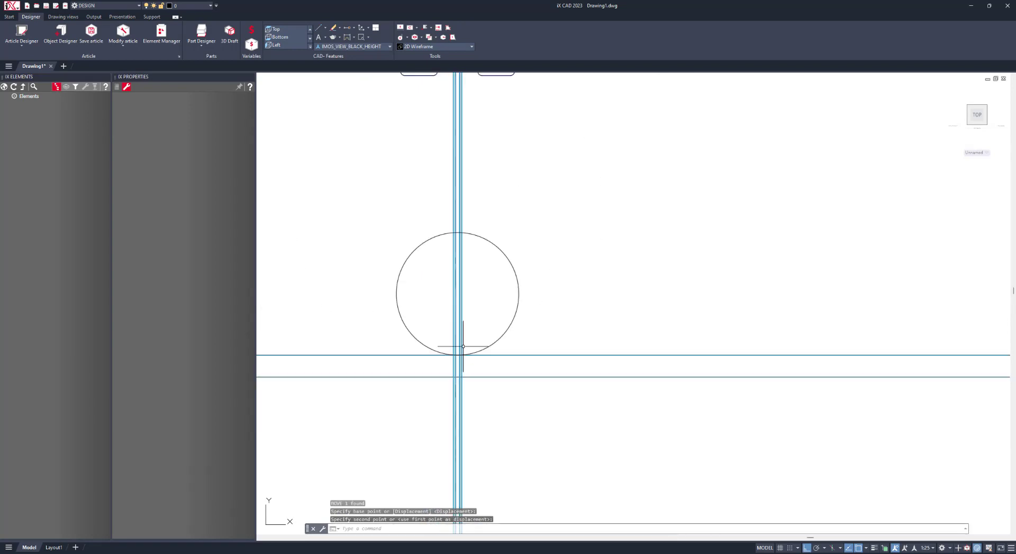
pyautogui.press('Escape')
pyautogui.press('Escape')
pyautogui.scroll(2, 706, 311)
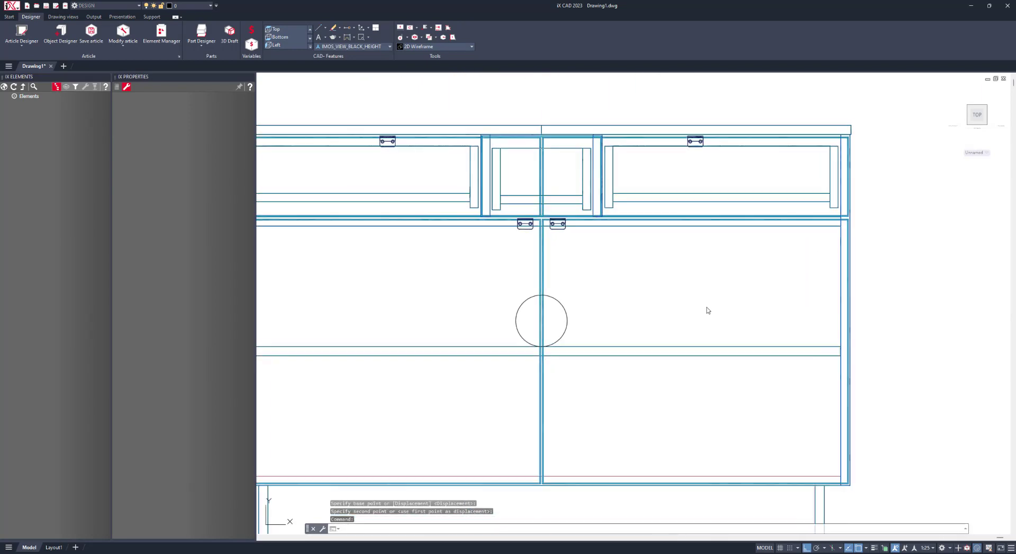
# Examine the cabinet in Realistic style, orbit to an angled 3D view and return to the 2D Wireframe style
pyautogui.scroll(-3, 425, 185)
pyautogui.click(423, 48)
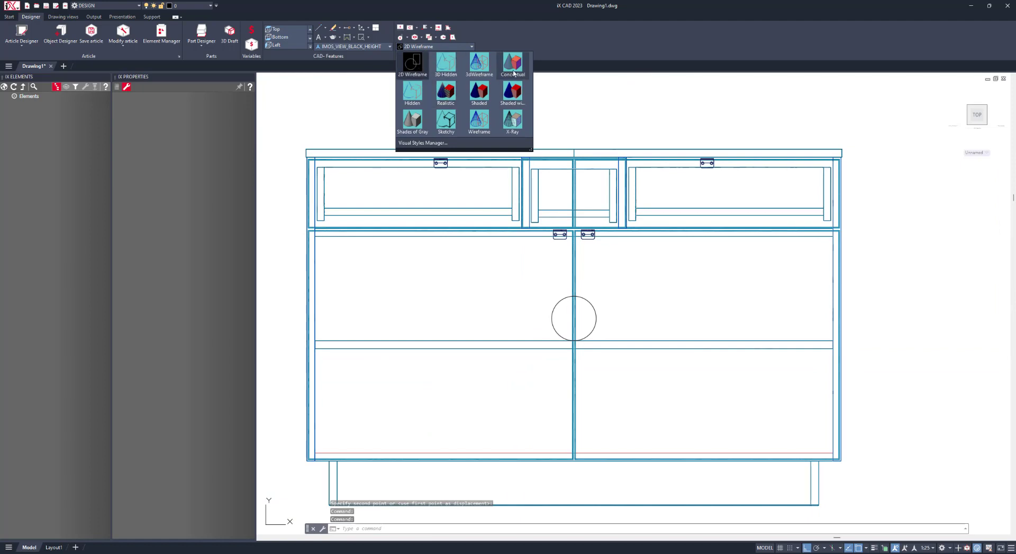
pyautogui.click(445, 94)
pyautogui.moveTo(454, 102)
pyautogui.keyDown('shift'); pyautogui.mouseDown(button='middle')
pyautogui.moveTo(565, 352)
pyautogui.moveTo(582, 316)
pyautogui.moveTo(488, 220)
pyautogui.moveTo(417, 49)
pyautogui.mouseUp(button='middle'); pyautogui.keyUp('shift')
pyautogui.click(423, 47)
pyautogui.click(411, 62)
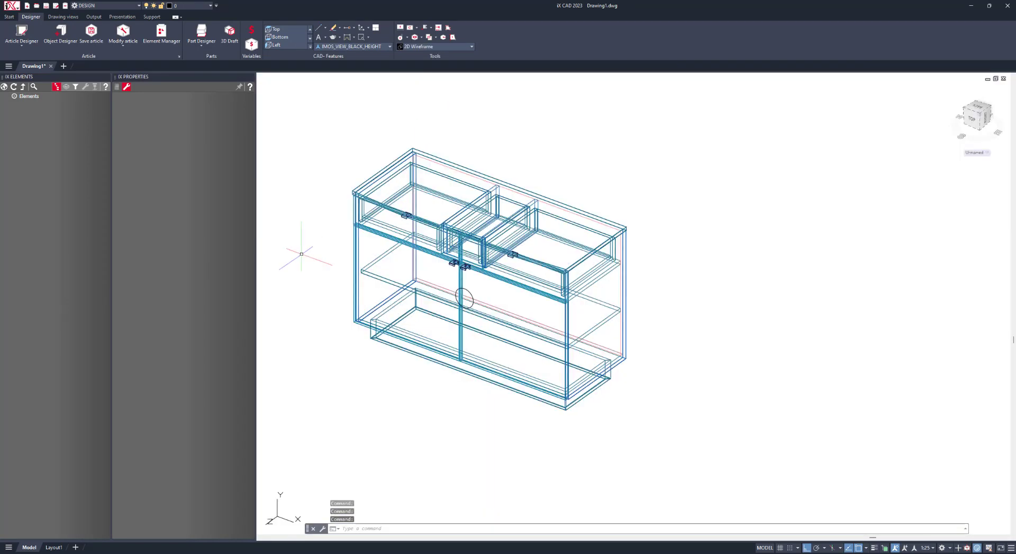
# Select the cabinet's back panel and generate a cutout in it from the drawn circle
pyautogui.rightClick(301, 255)
pyautogui.click(332, 346)
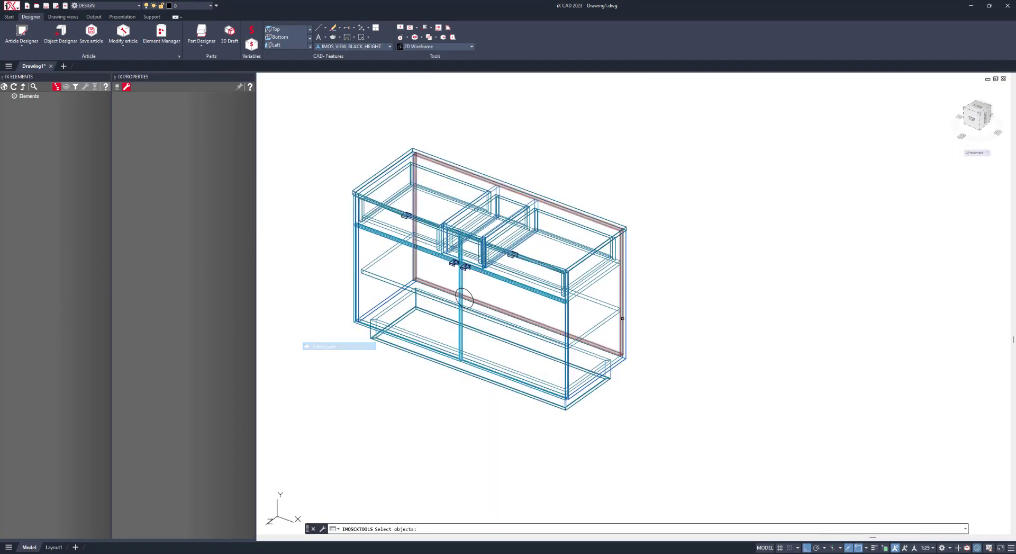
pyautogui.click(619, 319)
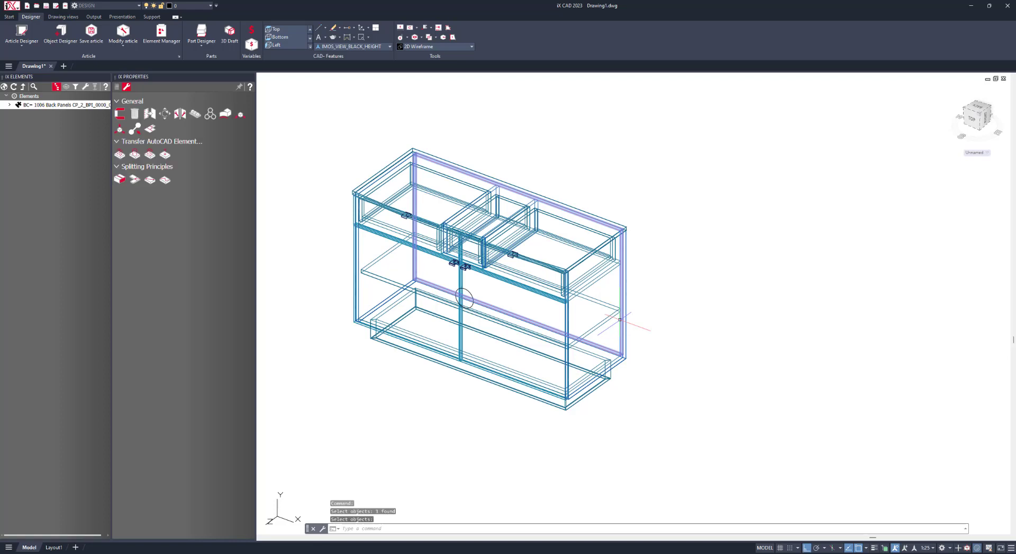
pyautogui.click(134, 154)
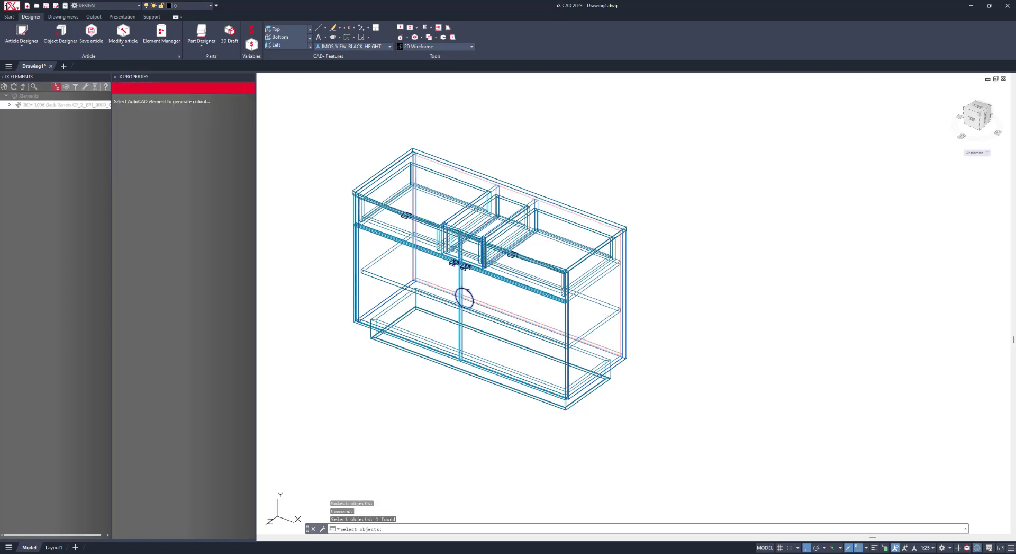
pyautogui.click(468, 291)
pyautogui.click(231, 88)
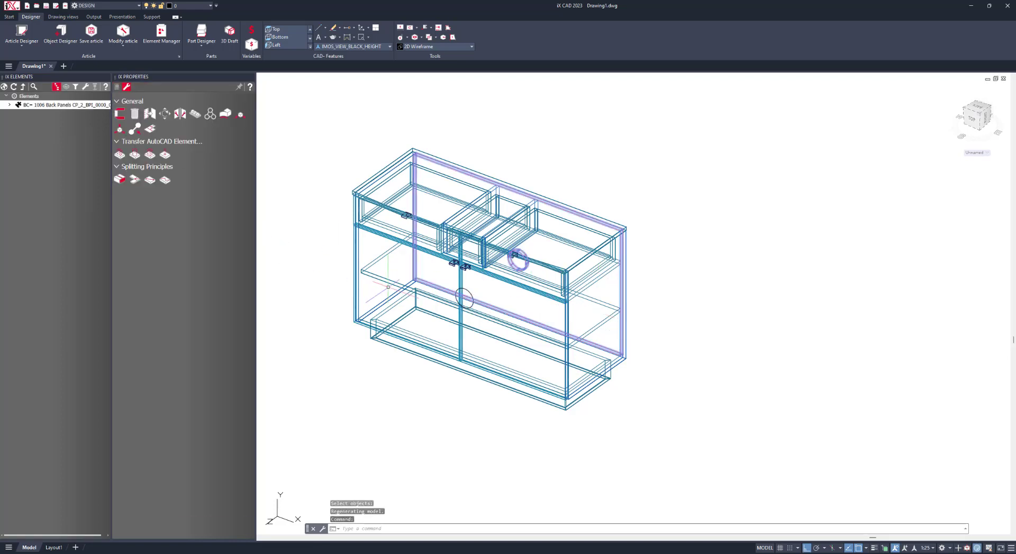
# Delete the construction circle in front of the cabinet
pyautogui.scroll(3, 476, 291)
pyautogui.press('Delete')
pyautogui.scroll(-4, 526, 310)
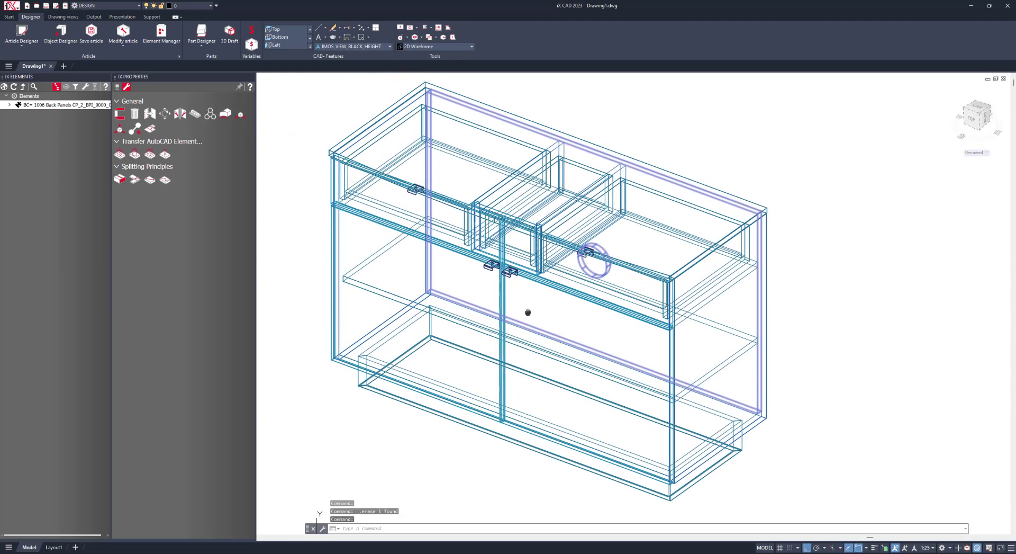
pyautogui.scroll(2, 415, 324)
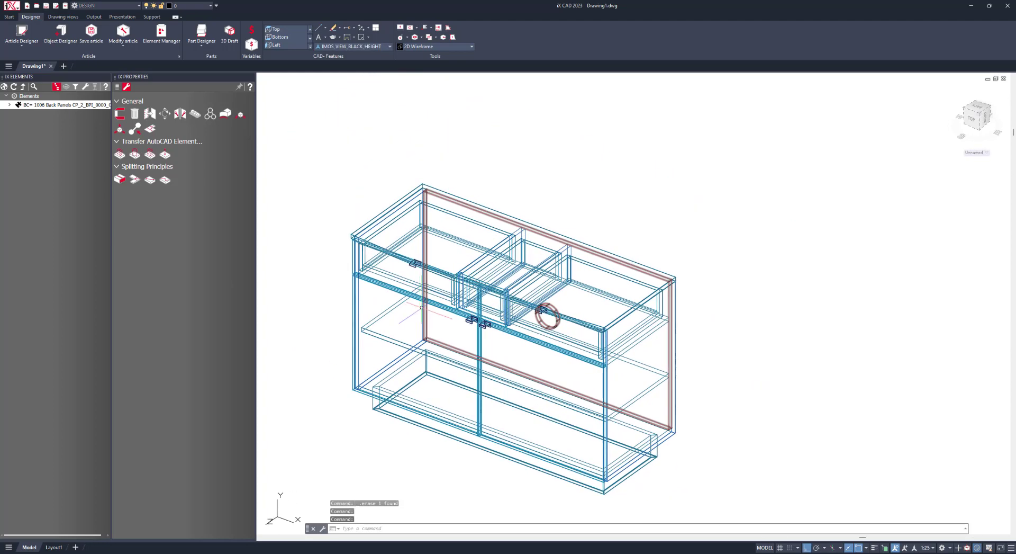
# Save the drawing as an order named Marsbar_storage
pyautogui.click(6, 17)
pyautogui.click(85, 36)
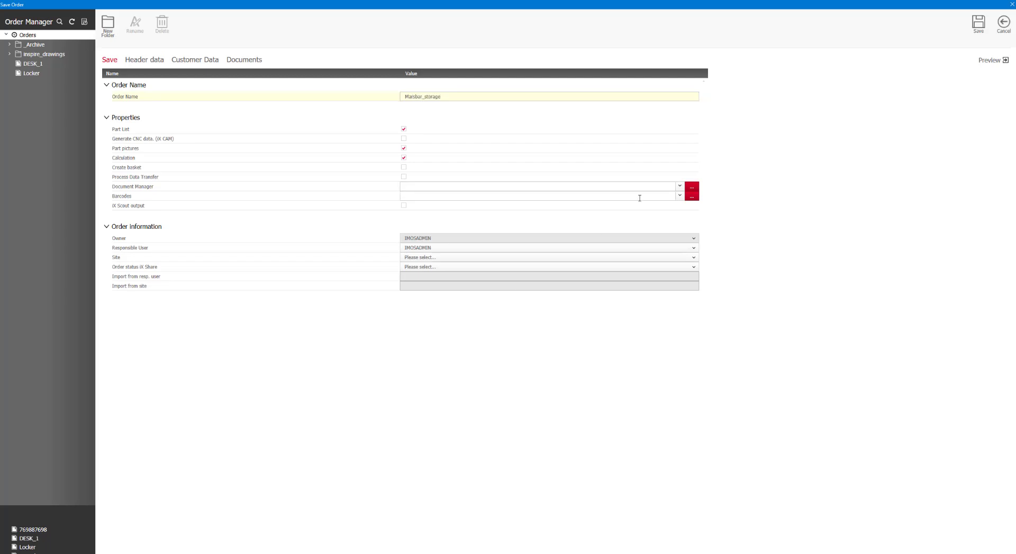
pyautogui.click(978, 24)
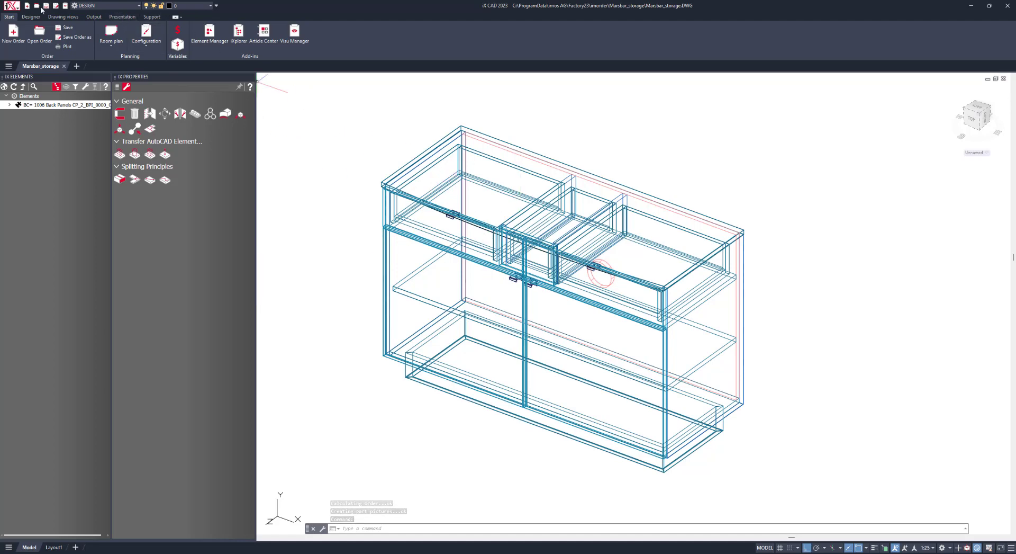
# Apply the Modus - 6 visualization to the cabinet with installations, connectors and interior parts shown
pyautogui.click(65, 5)
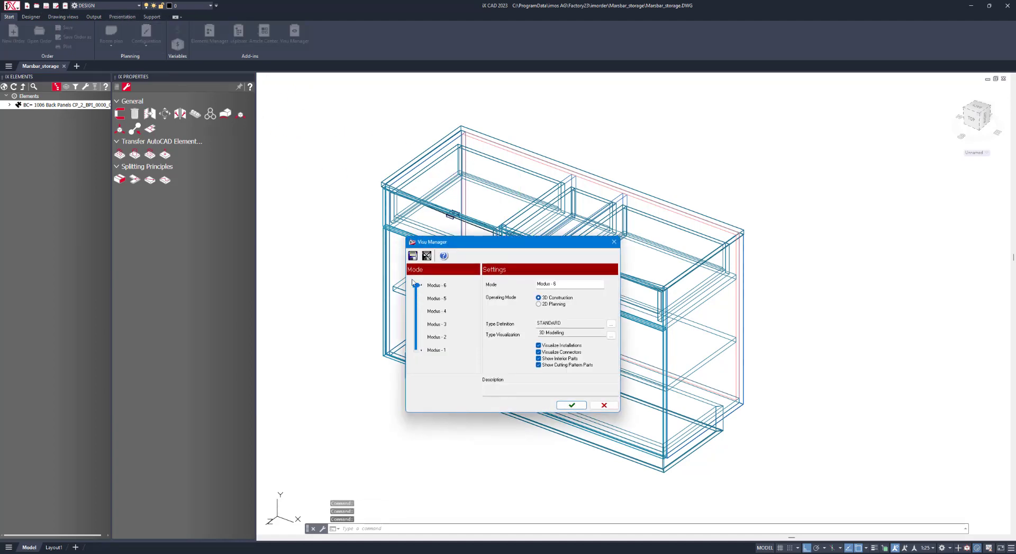
pyautogui.click(566, 405)
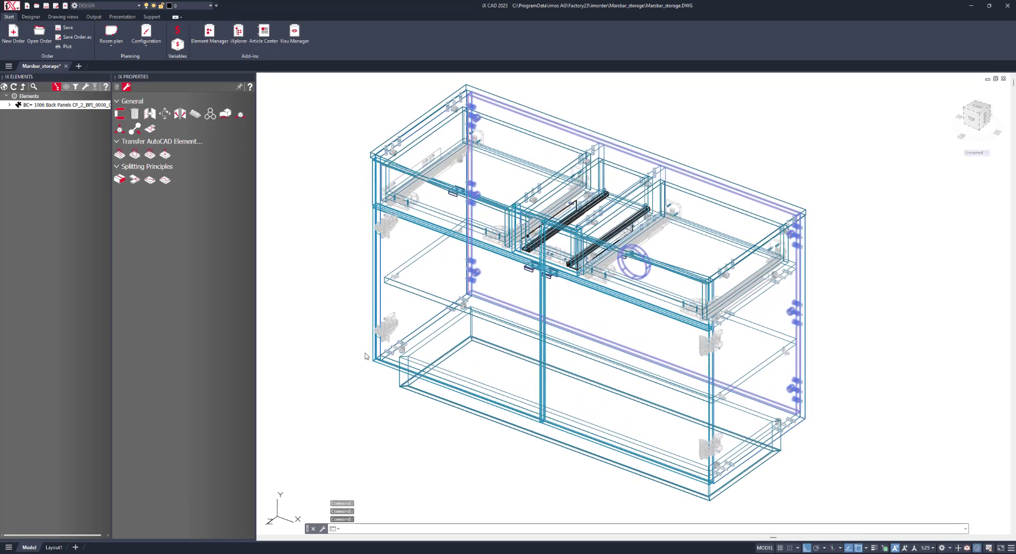
pyautogui.rightClick(331, 266)
# Display the cabinet in the Realistic visual style
pyautogui.click(123, 17)
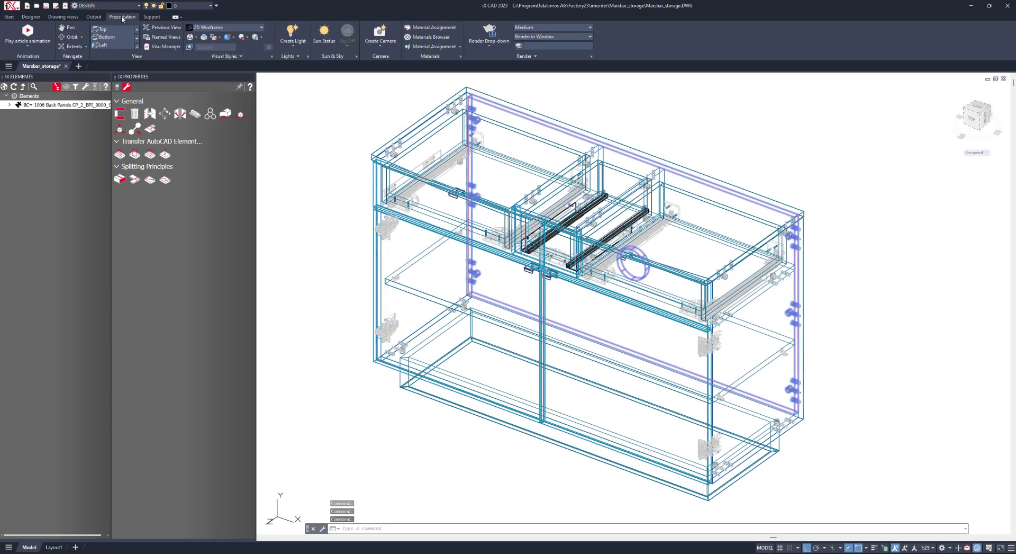
pyautogui.click(238, 29)
pyautogui.click(235, 81)
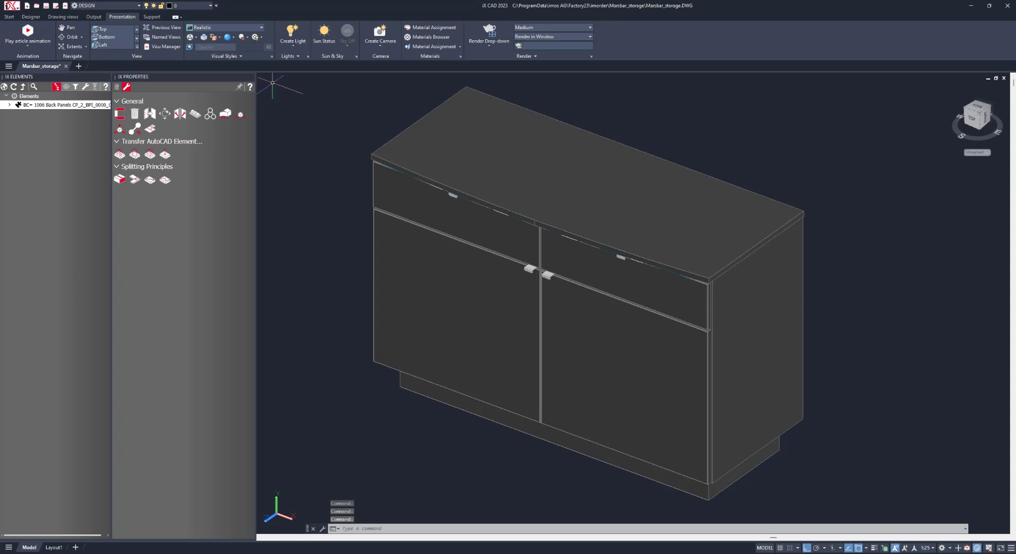
# Start creating a VR Link scene and select the whole cabinet as its content
pyautogui.click(95, 17)
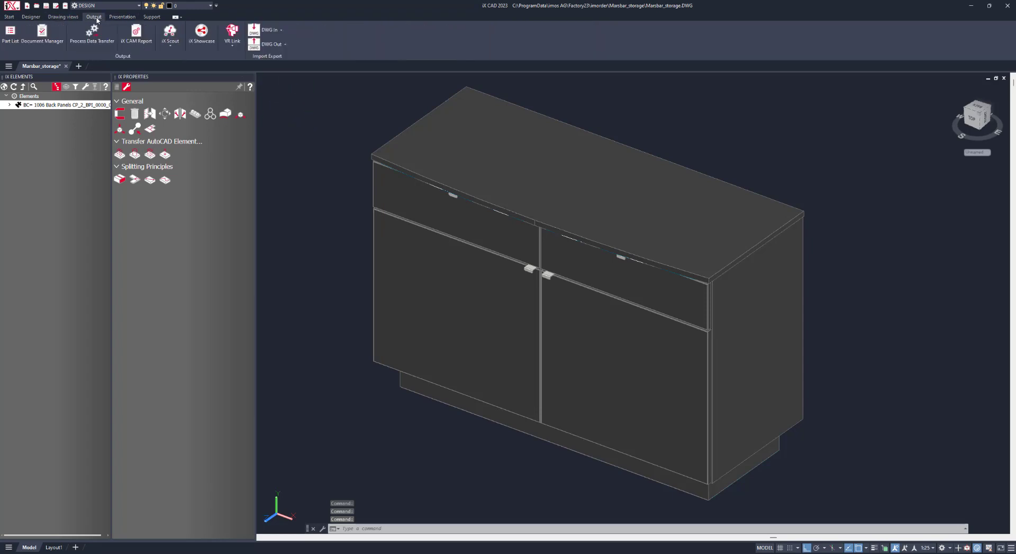
pyautogui.click(231, 47)
pyautogui.click(241, 108)
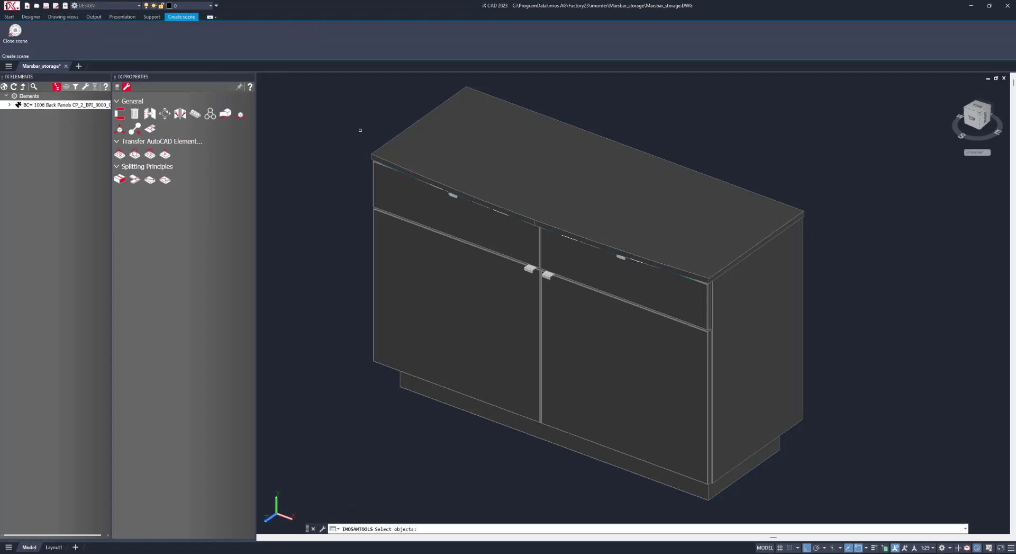
pyautogui.click(336, 79)
pyautogui.click(875, 523)
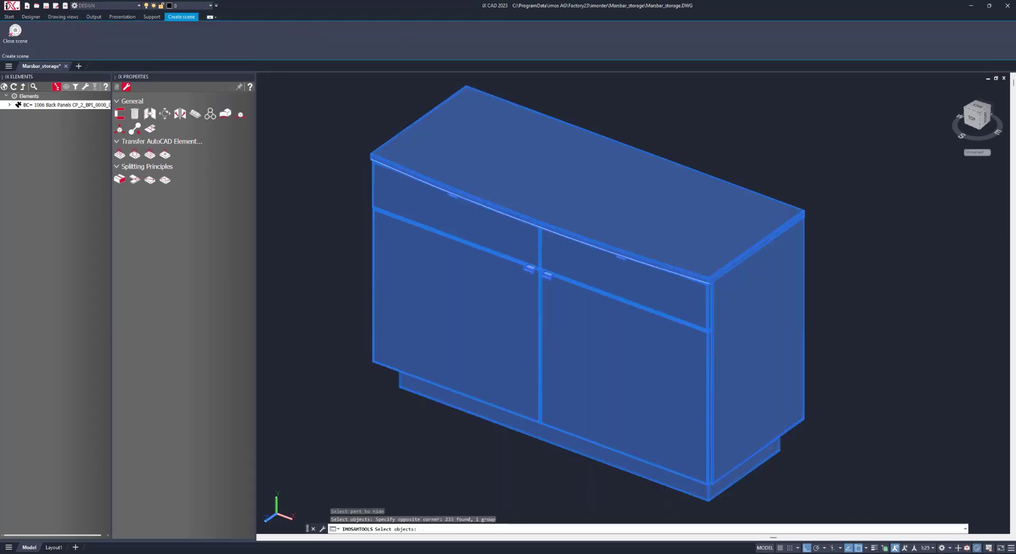
pyautogui.press('Return')
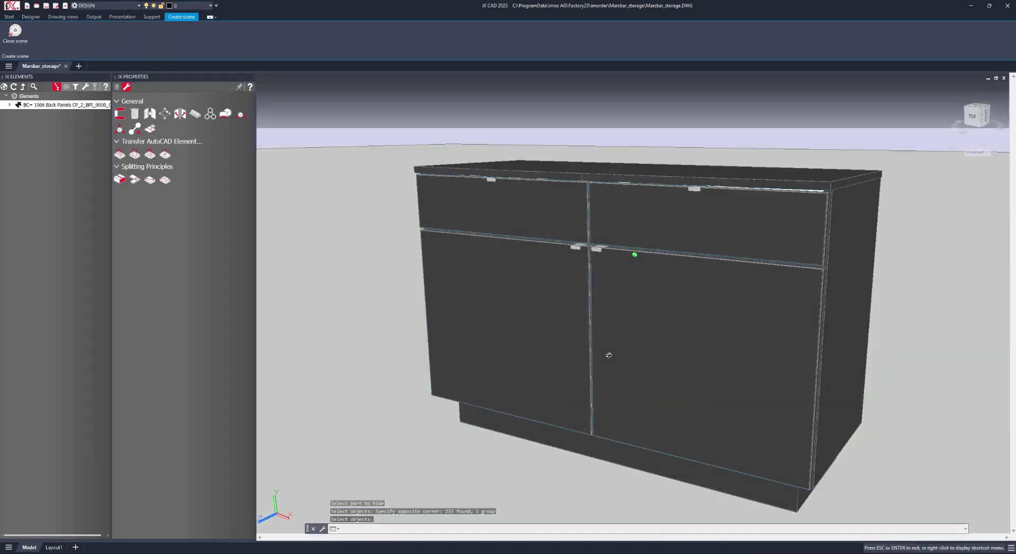
# Open the cabinet's drawers and doors in the scene with the article animation
pyautogui.moveTo(608, 356); pyautogui.dragTo(520, 335, button='middle')
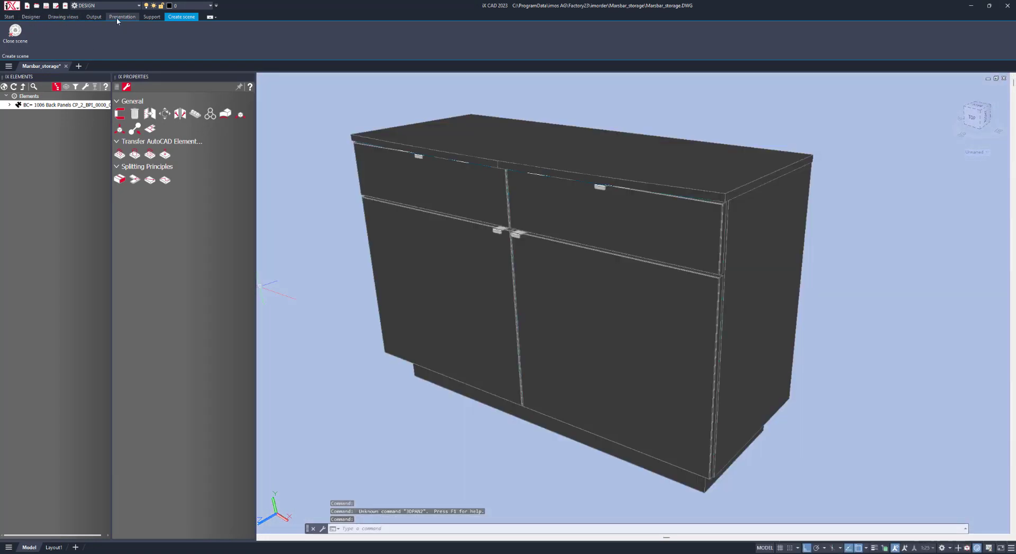
pyautogui.click(123, 17)
pyautogui.click(28, 31)
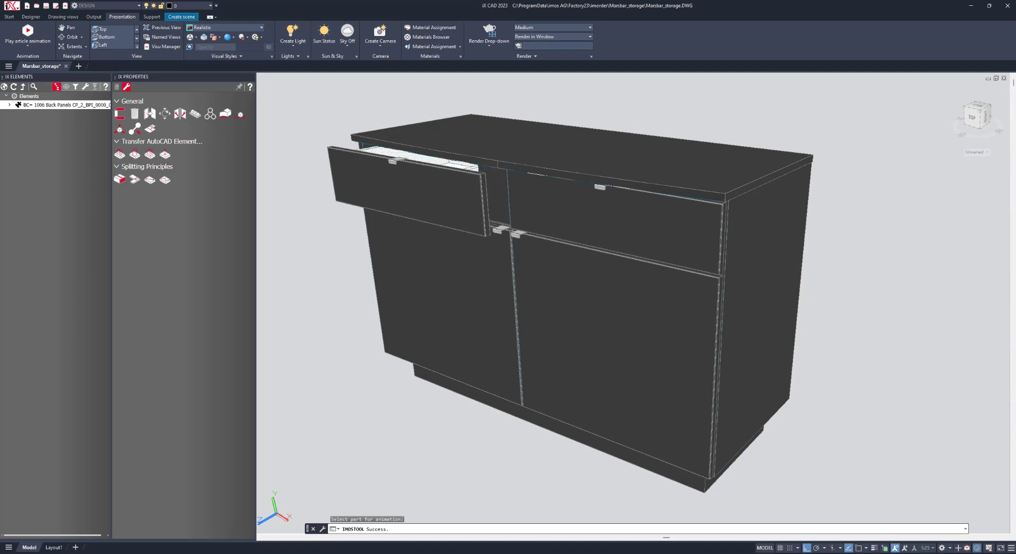
pyautogui.click(20, 48)
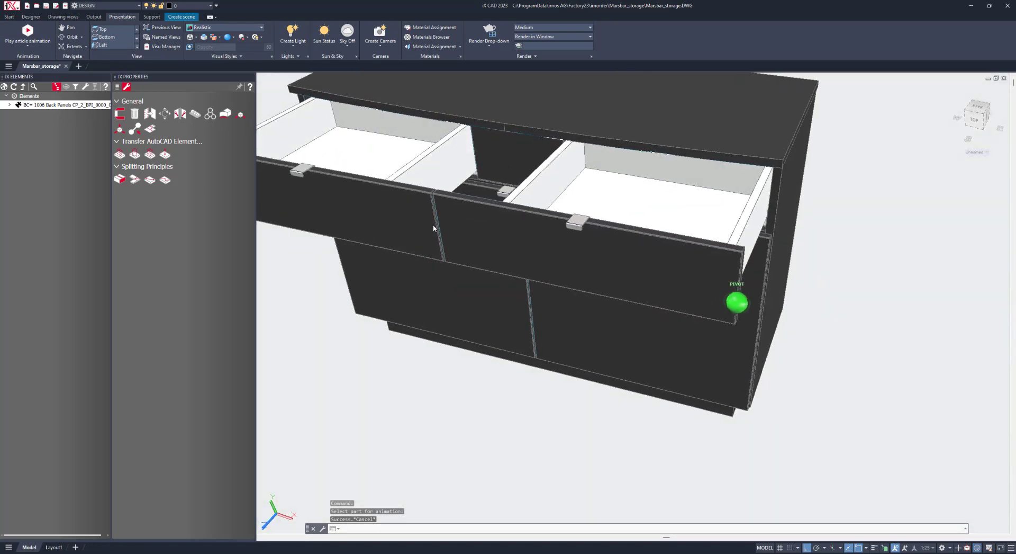
pyautogui.click(43, 32)
pyautogui.click(632, 208)
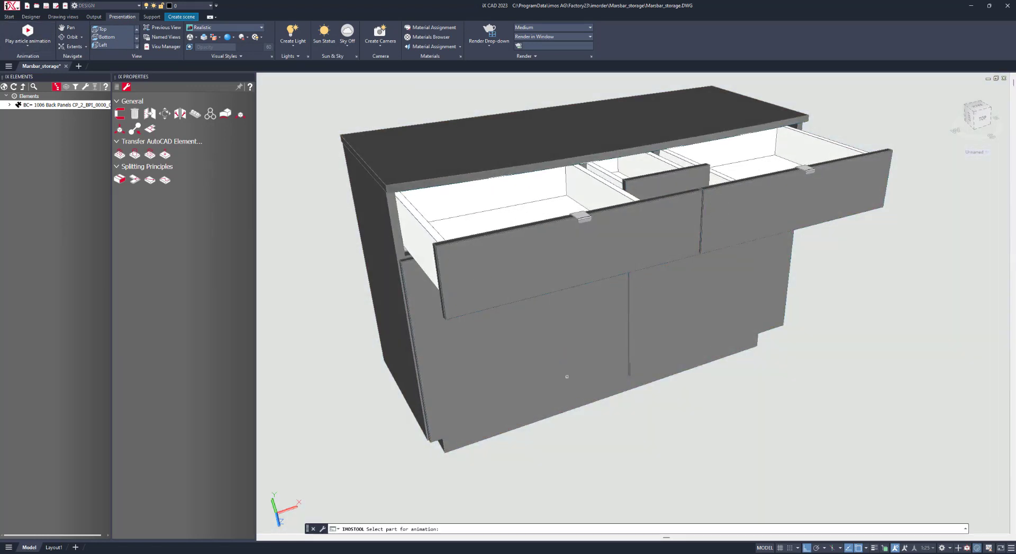
pyautogui.click(567, 375)
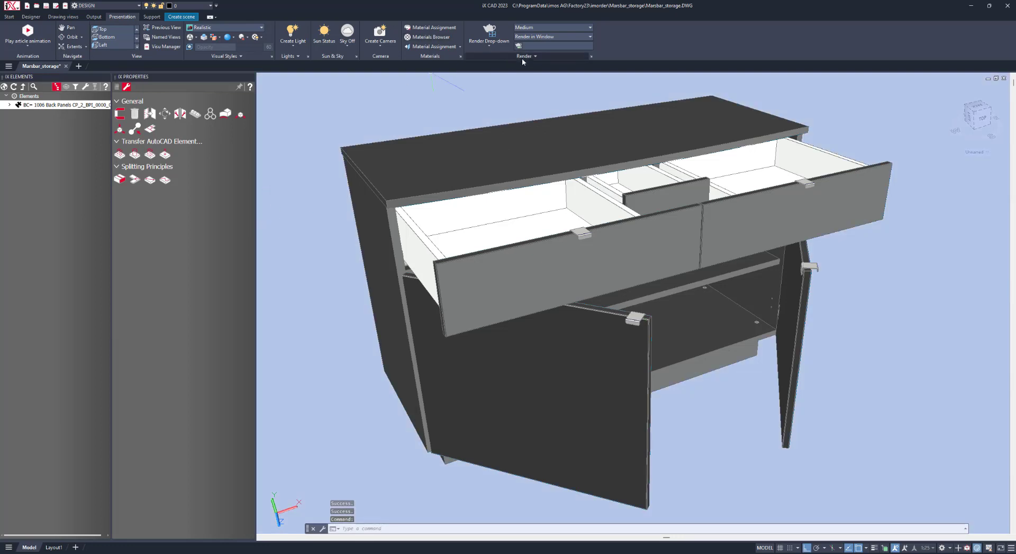
# Turn on the render environment with Soft Light image-based lighting and set the exposure to 8
pyautogui.click(522, 57)
pyautogui.click(491, 66)
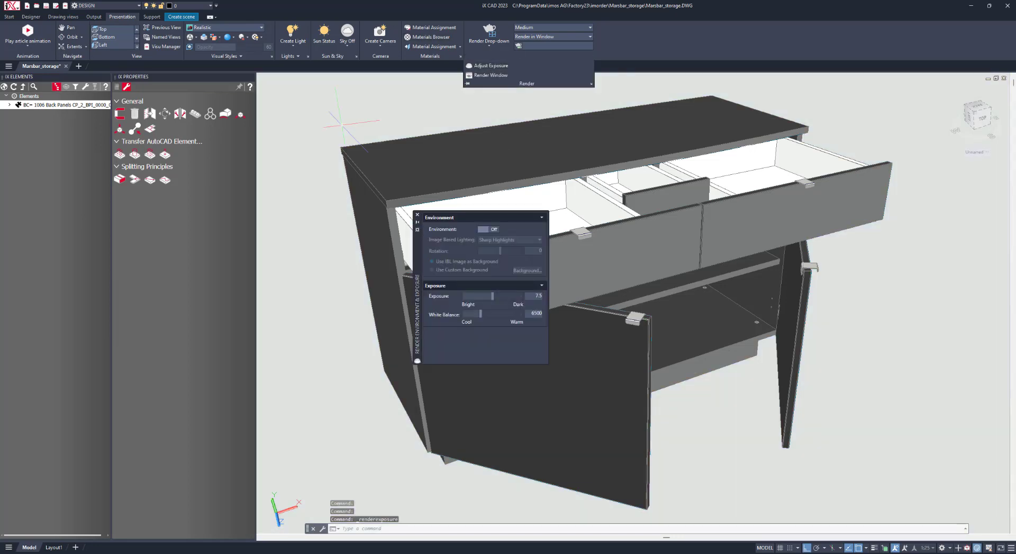
pyautogui.click(488, 229)
pyautogui.click(487, 241)
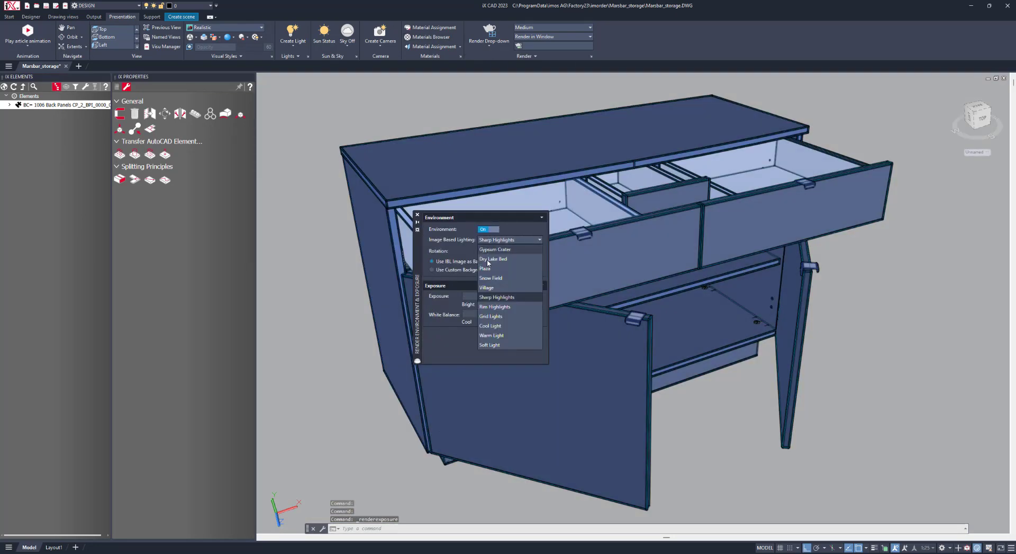
pyautogui.click(490, 344)
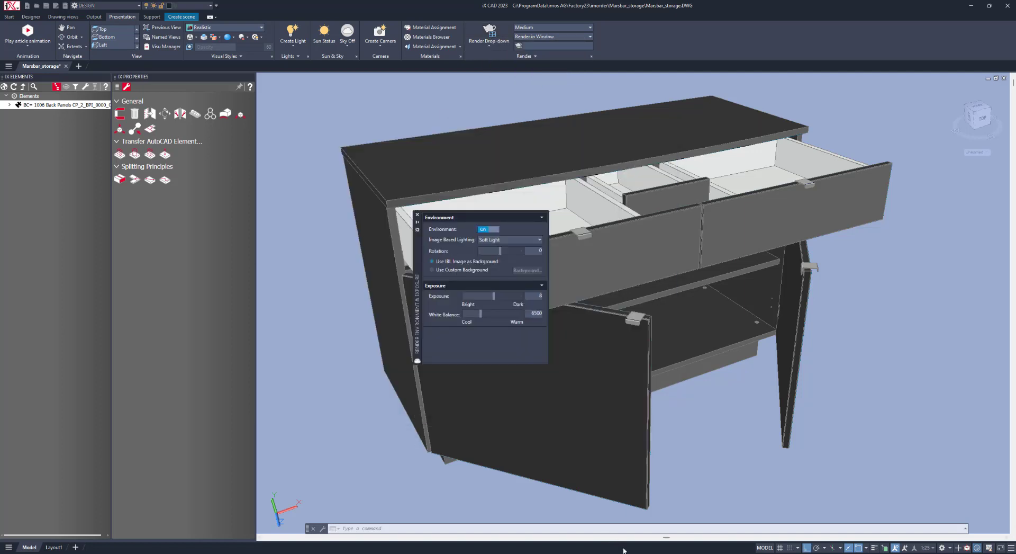
# Render the opened cabinet, save the image as Marsbar_storage-Temp0000.png, and close the render environment settings
pyautogui.moveTo(604, 551)
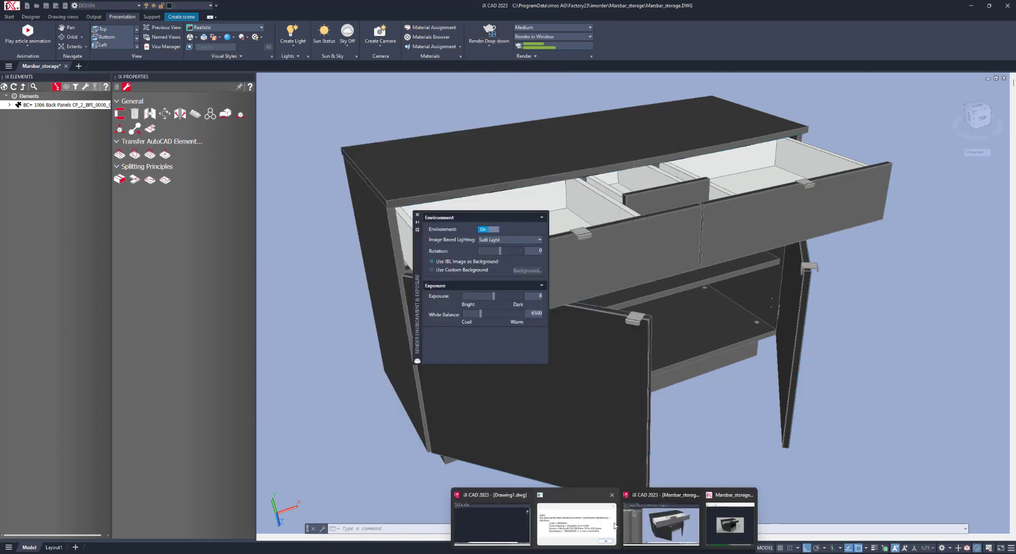
pyautogui.click(731, 521)
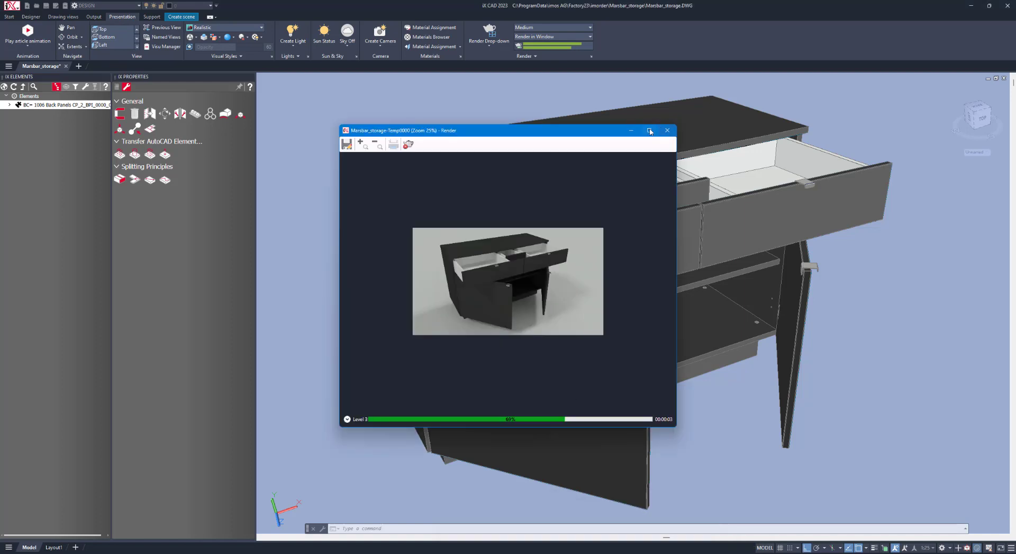
pyautogui.click(650, 131)
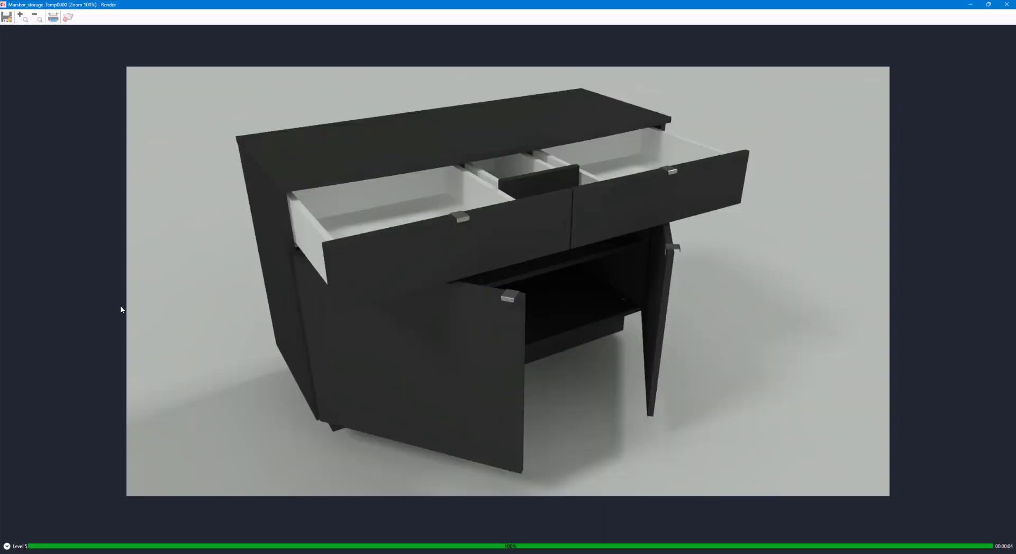
pyautogui.click(7, 17)
pyautogui.click(615, 354)
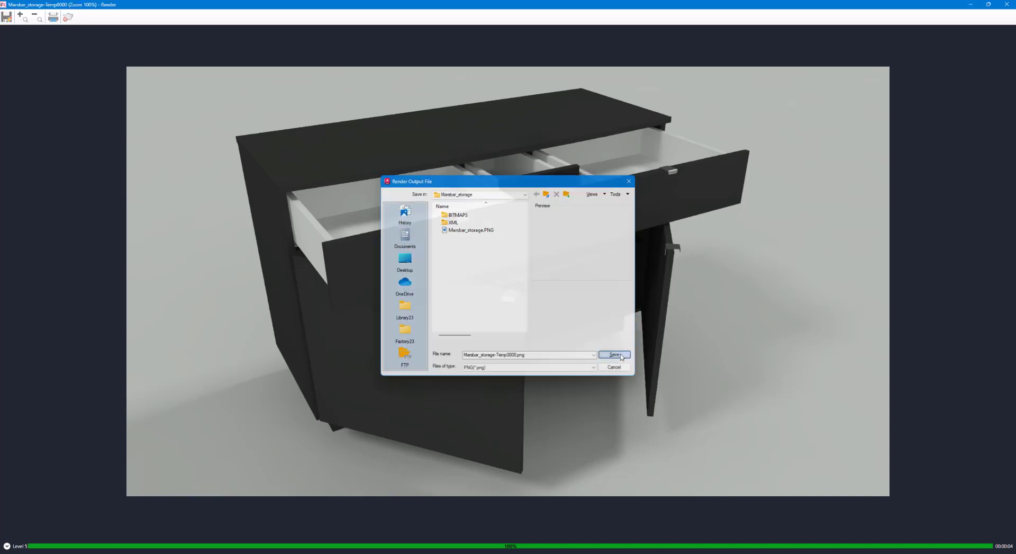
pyautogui.click(485, 322)
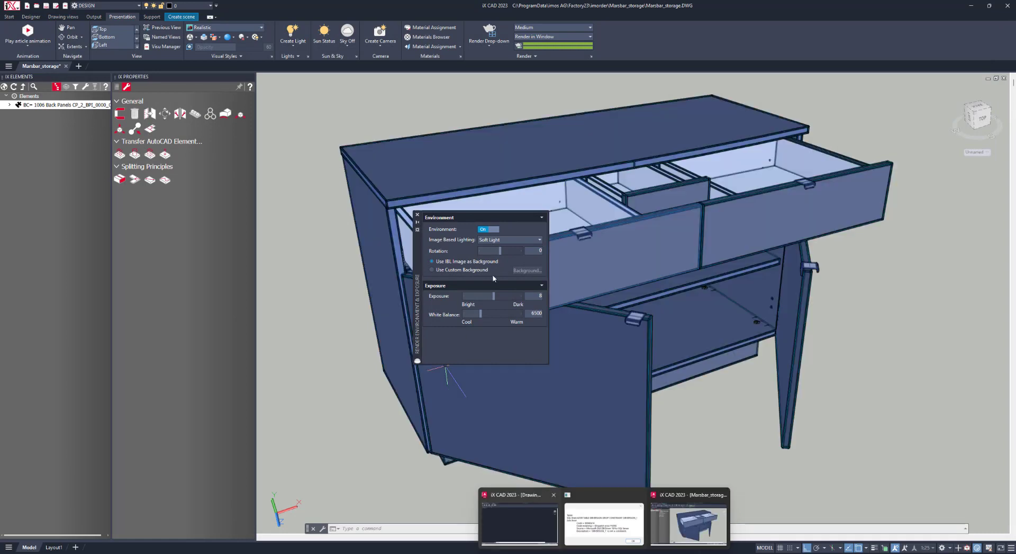
pyautogui.click(692, 522)
pyautogui.click(417, 214)
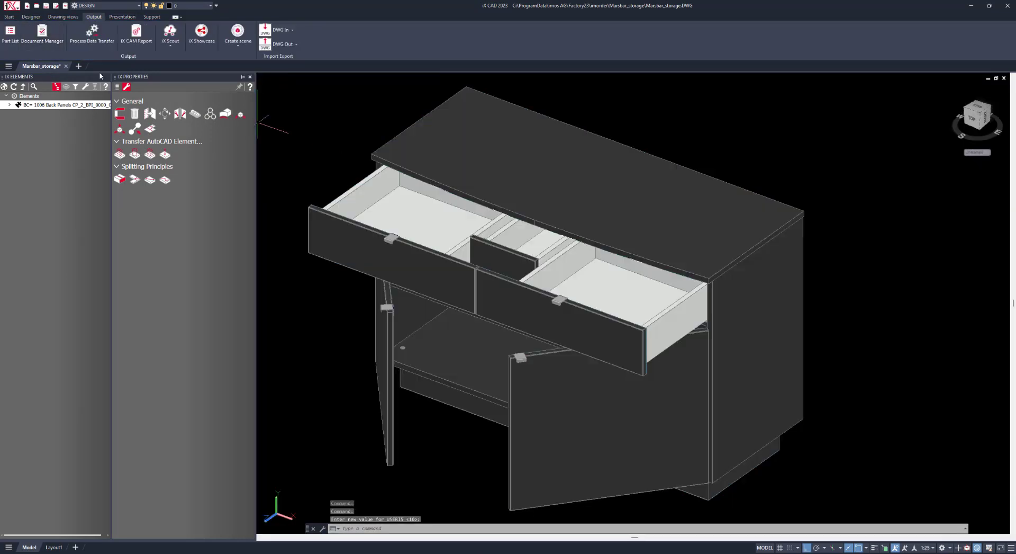
# Close the cabinet's drawers and doors with the article animation
pyautogui.click(123, 16)
pyautogui.click(28, 33)
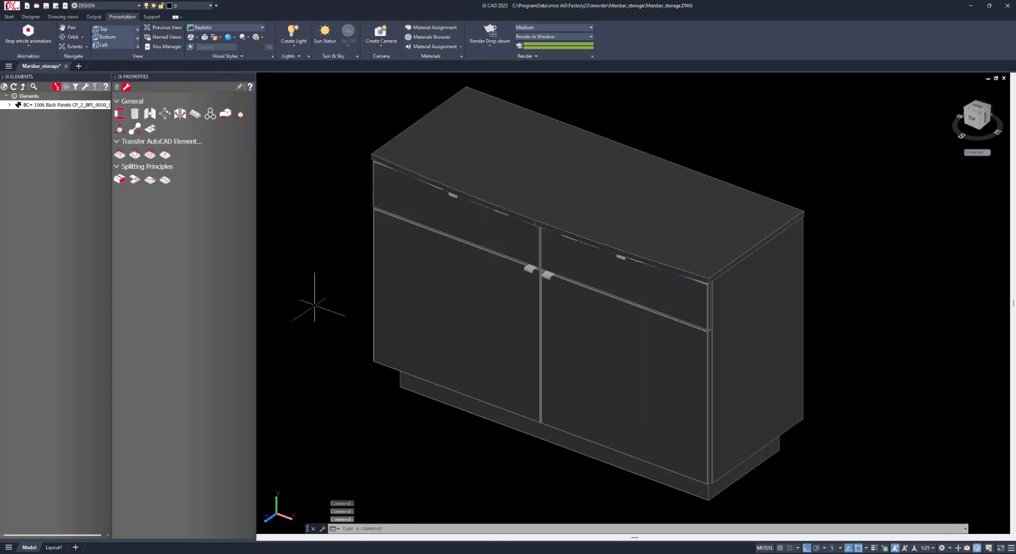
pyautogui.press('Escape')
pyautogui.press('Escape')
pyautogui.press('Escape')
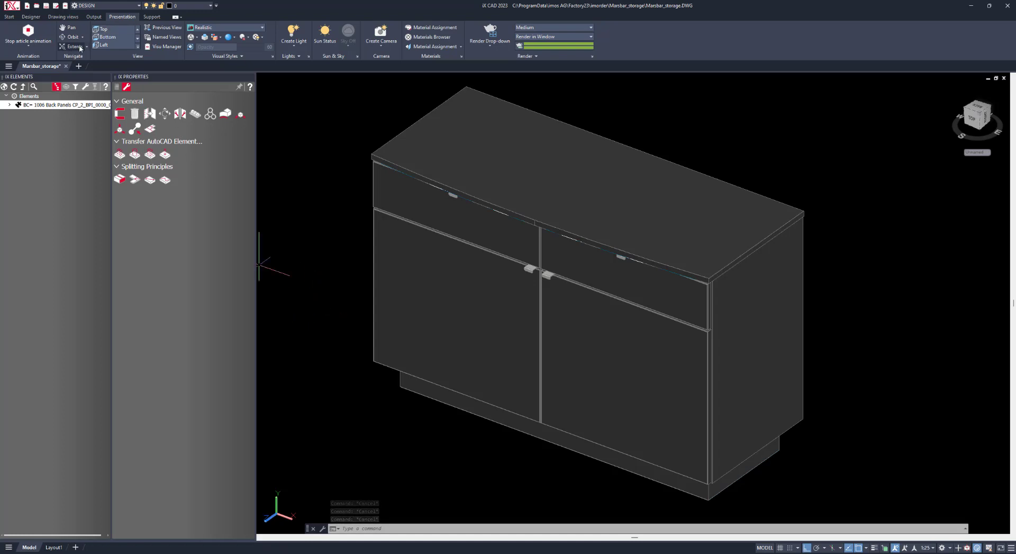
# Set up an iX Showcase export with visualization level Mode 6 and high (slow, large file) accuracy
pyautogui.click(89, 20)
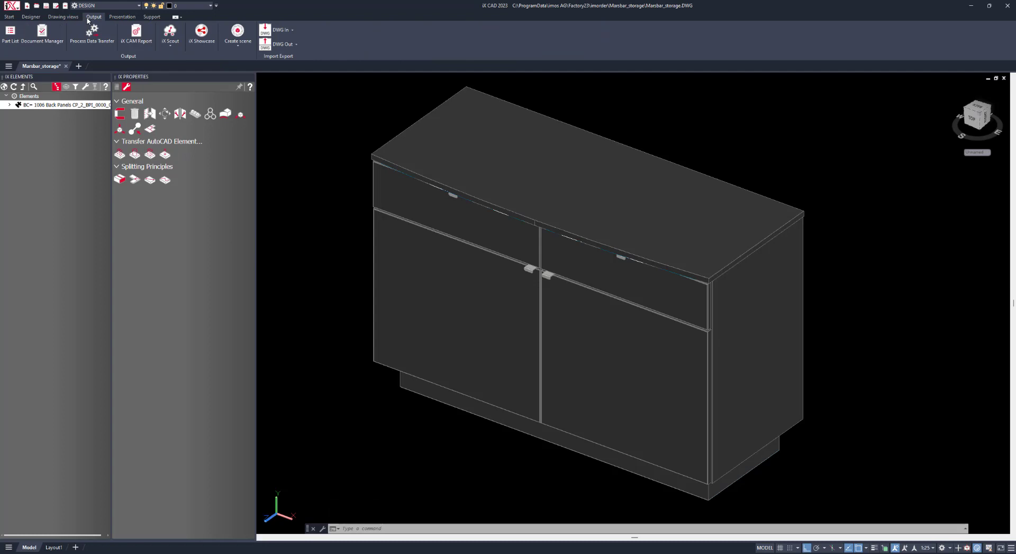
pyautogui.click(196, 40)
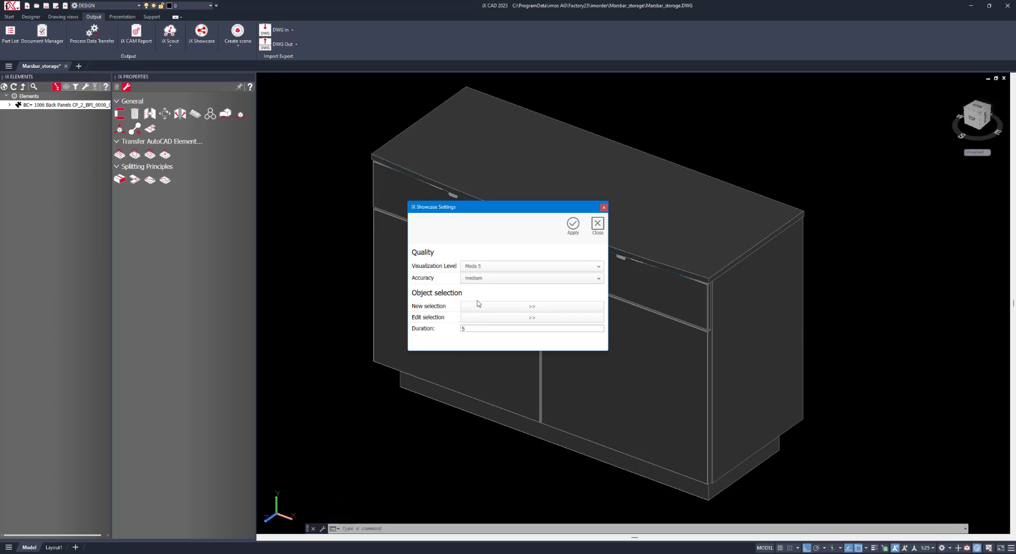
pyautogui.click(488, 266)
pyautogui.click(490, 322)
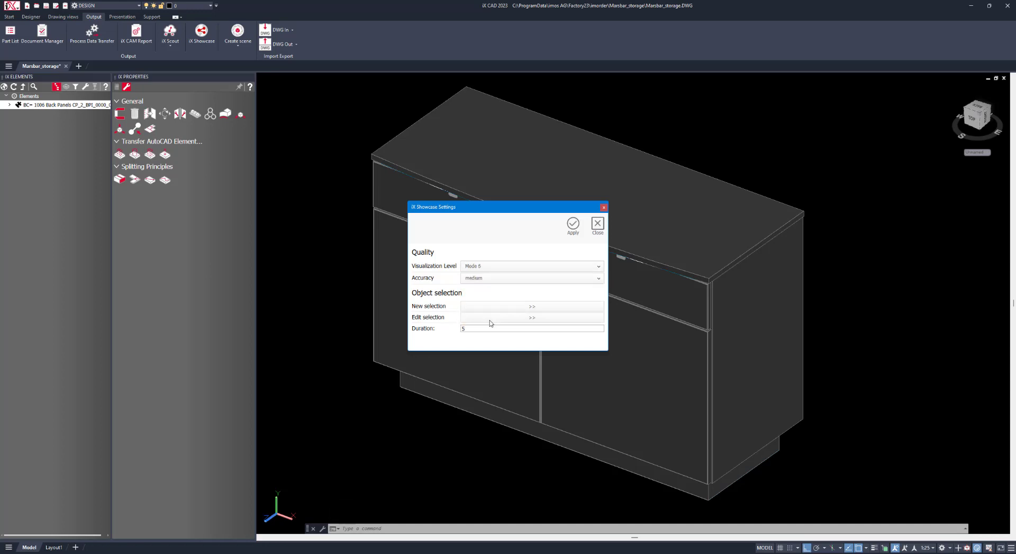
pyautogui.click(493, 279)
pyautogui.click(481, 306)
pyautogui.click(480, 304)
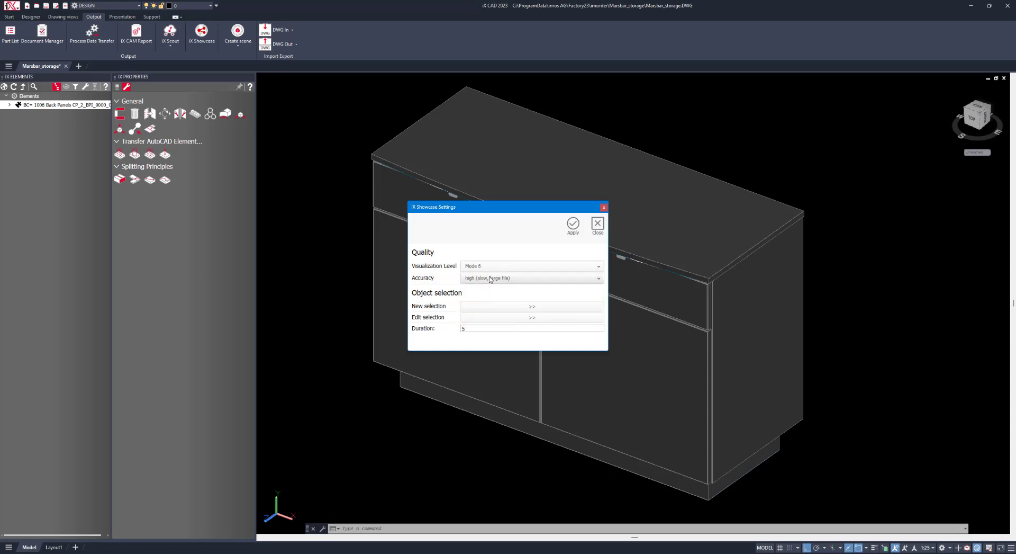
# Select the whole cabinet for the showcase and upload it to the iX Showcase Server
pyautogui.click(487, 309)
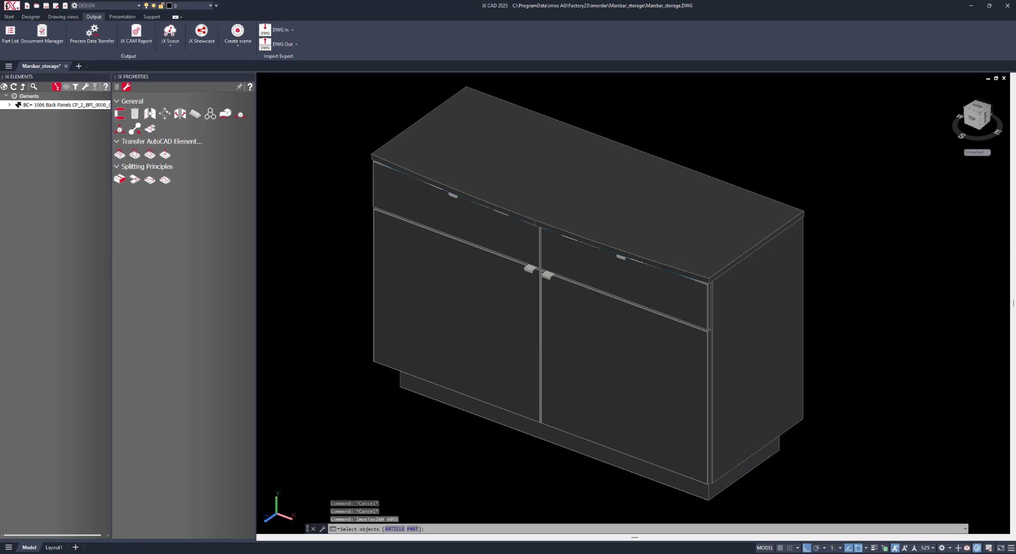
pyautogui.click(329, 97)
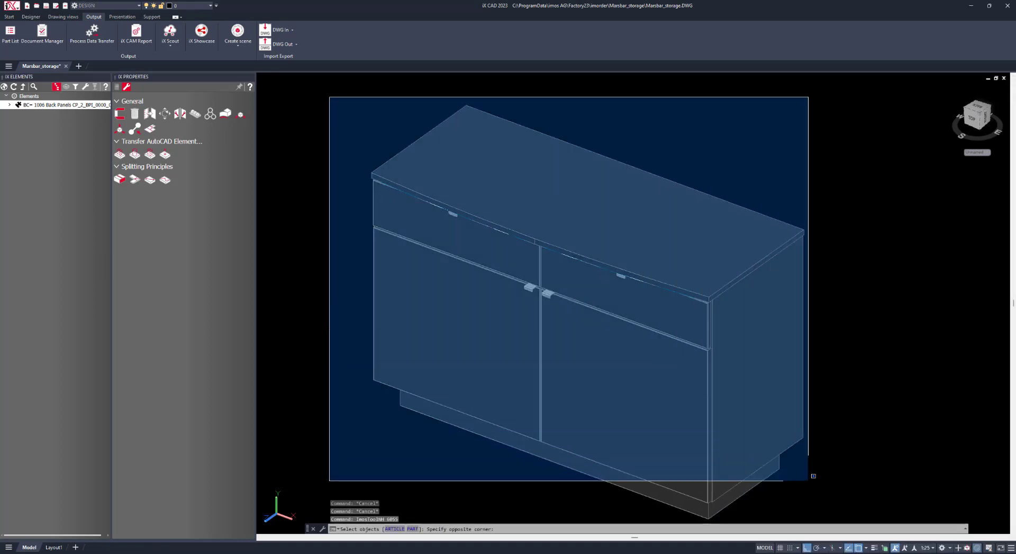
pyautogui.click(873, 521)
pyautogui.rightClick(870, 459)
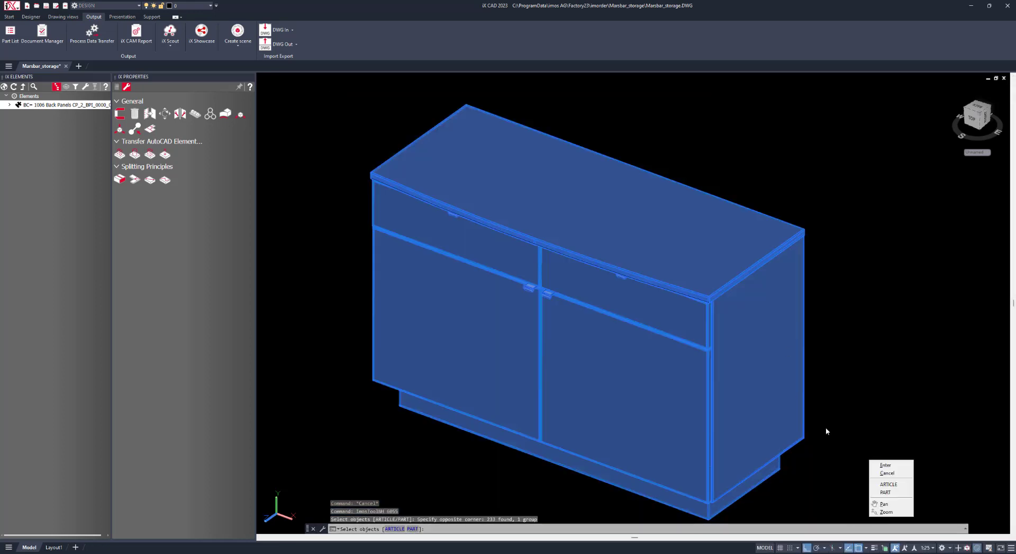
pyautogui.click(882, 466)
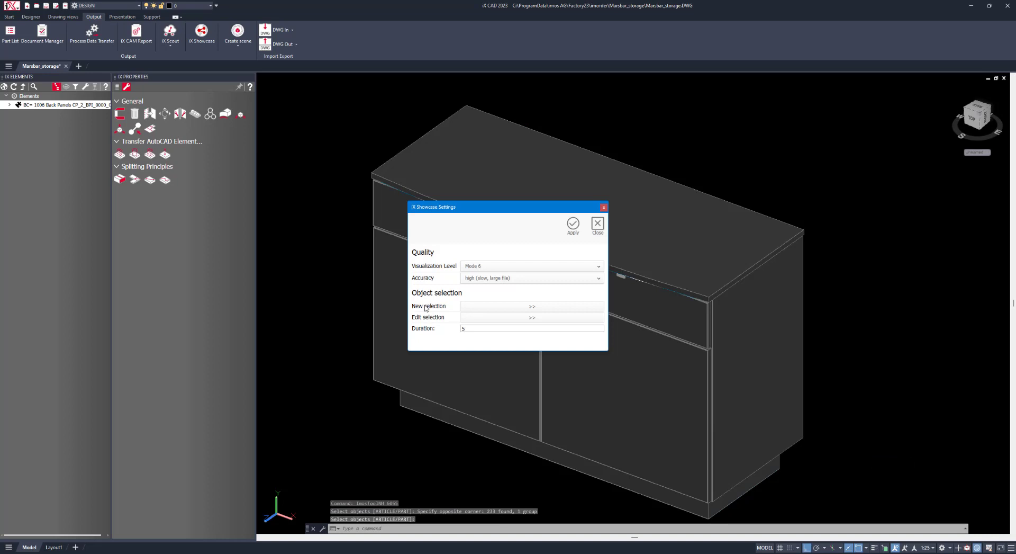
pyautogui.click(573, 224)
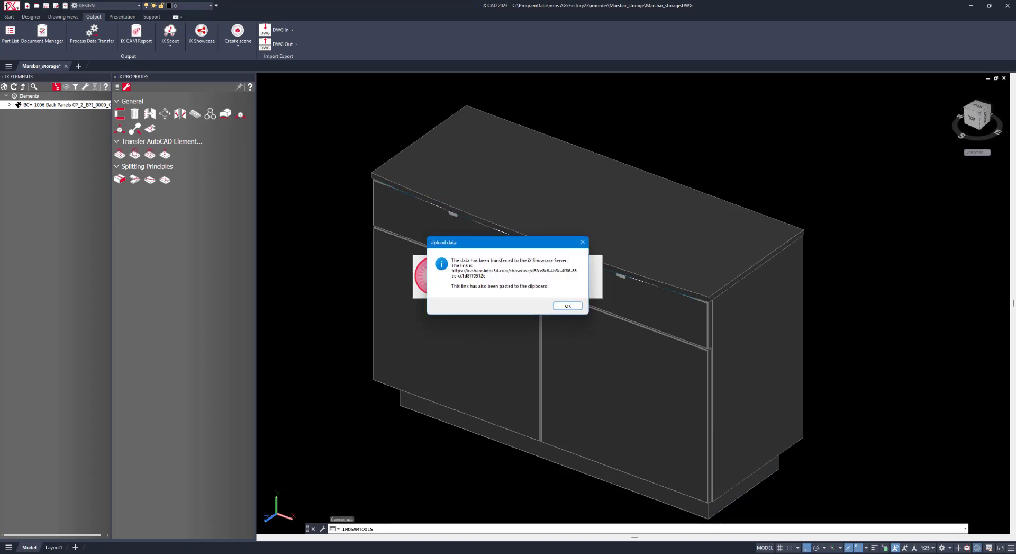
pyautogui.click(567, 306)
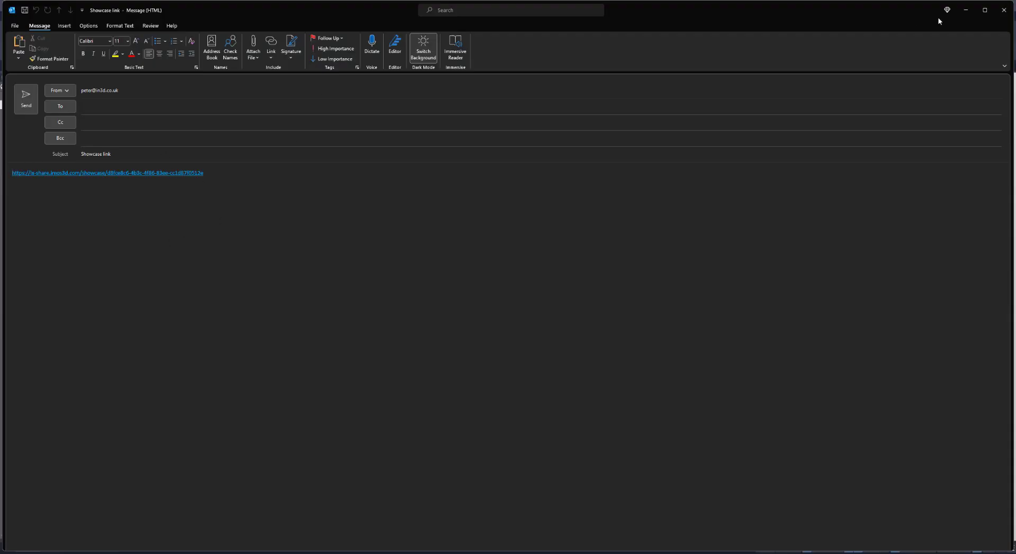
# Switch to Chrome, load the copied iX Showcase link and view the cabinet model up close
pyautogui.click(966, 16)
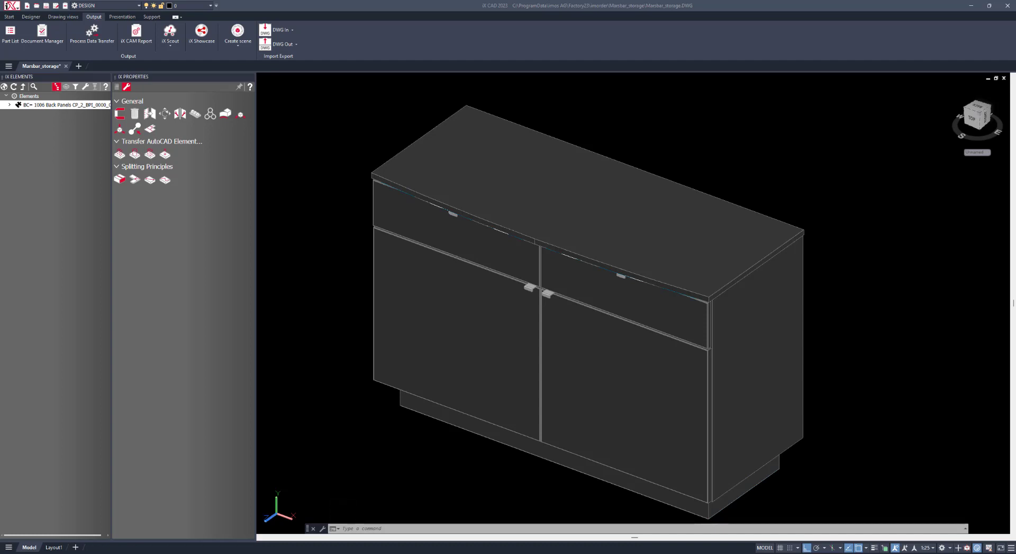
pyautogui.moveTo(0, 6); pyautogui.dragTo(336, 1)
pyautogui.rightClick(303, 24)
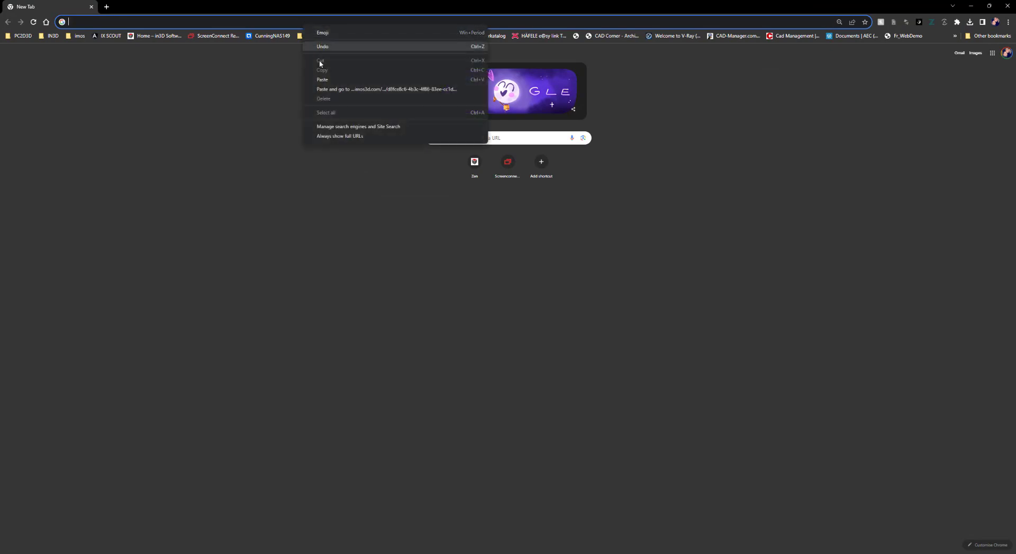
pyautogui.click(324, 91)
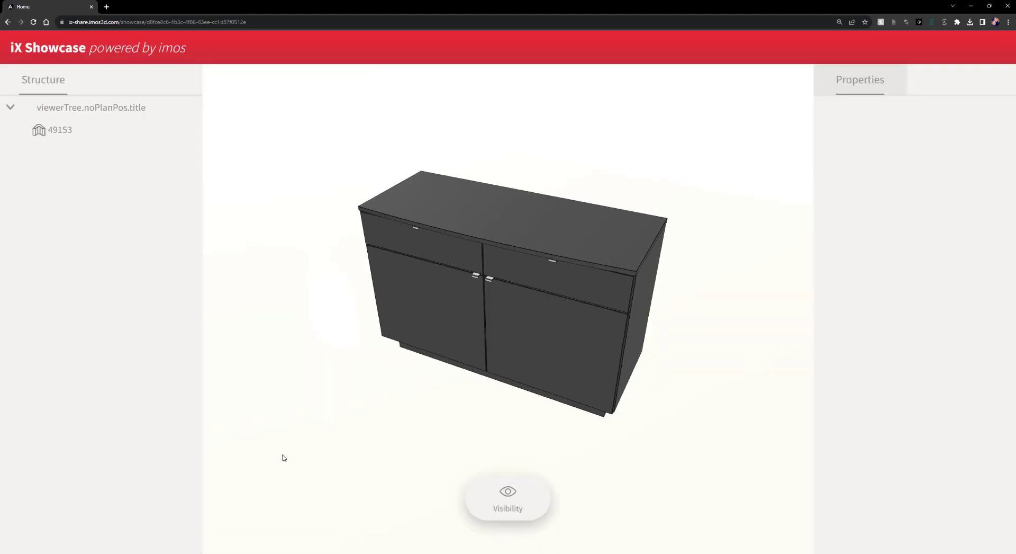
pyautogui.moveTo(482, 351); pyautogui.dragTo(510, 365)
pyautogui.scroll(5, 483, 336)
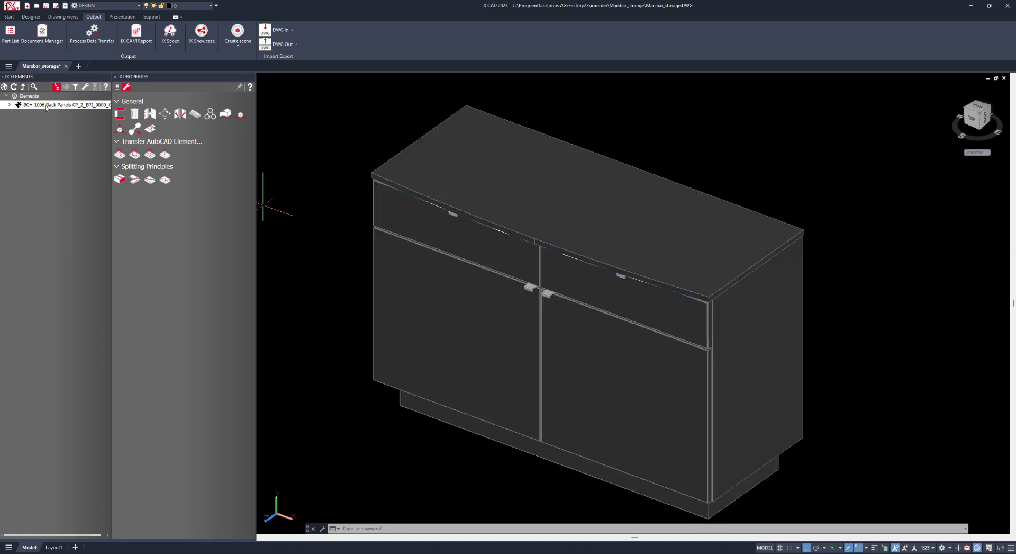
# In iX CAD, overwrite the Marsbar_storage order with CNC data generation enabled and run the iX CAM Nesting workflow with its report
pyautogui.click(9, 17)
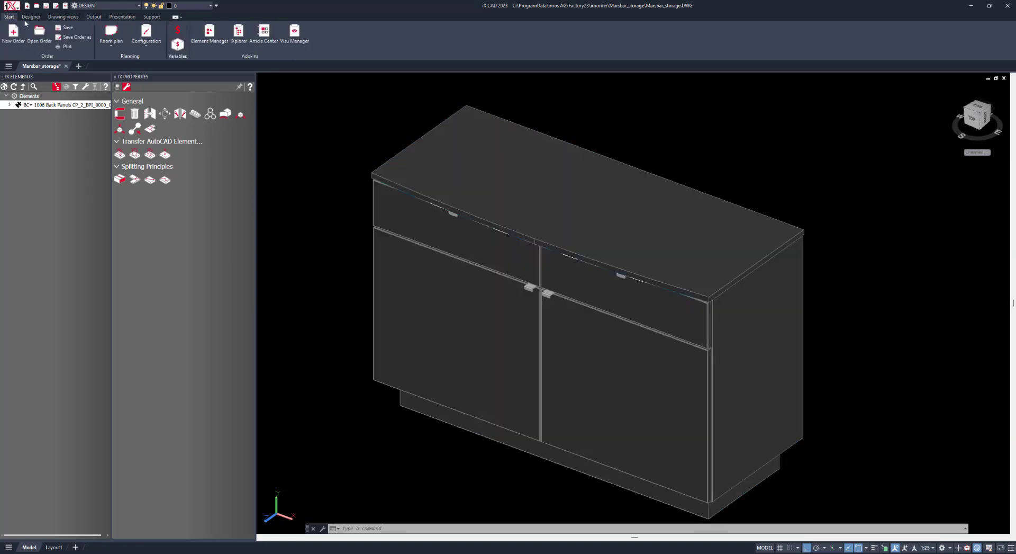
pyautogui.click(41, 33)
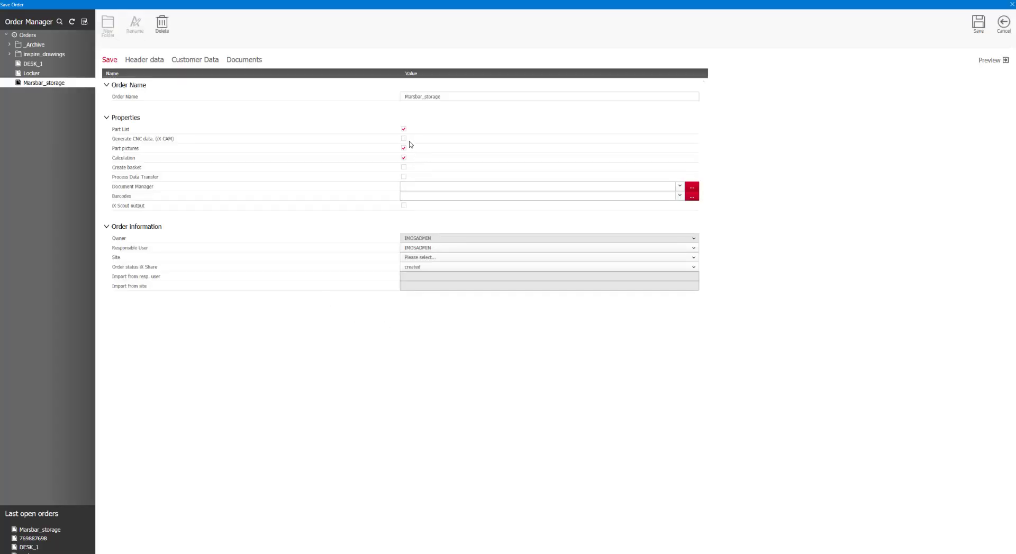
pyautogui.click(978, 24)
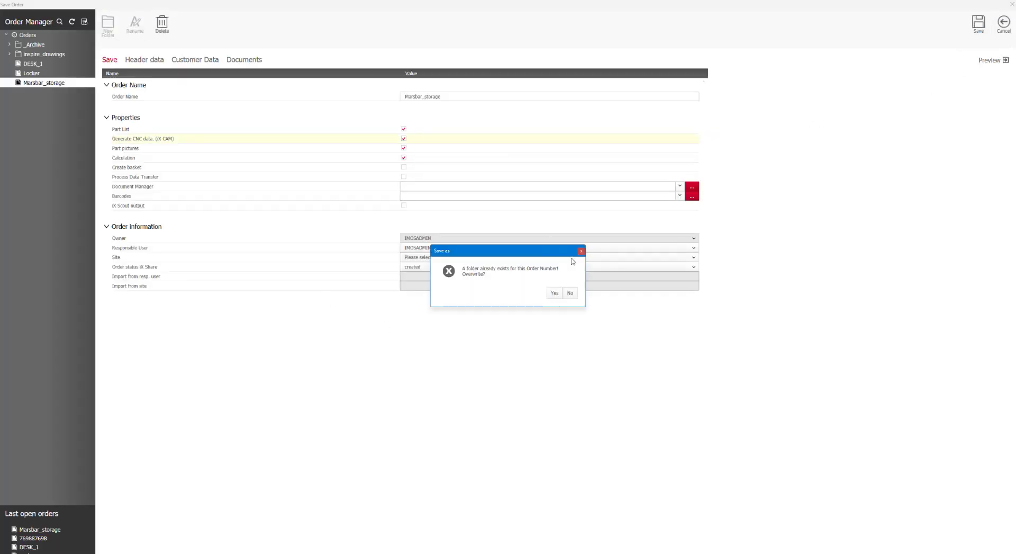
pyautogui.click(555, 296)
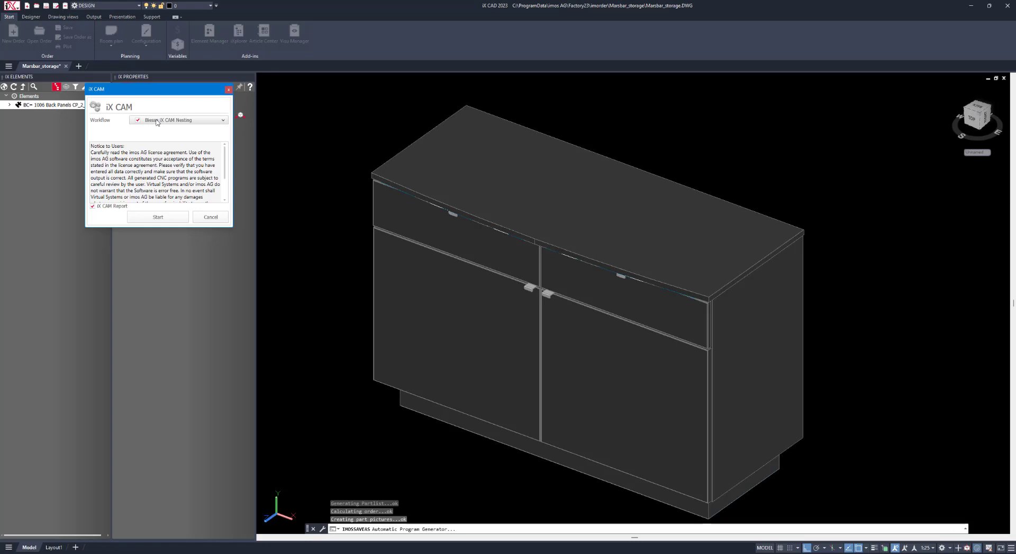
pyautogui.click(168, 217)
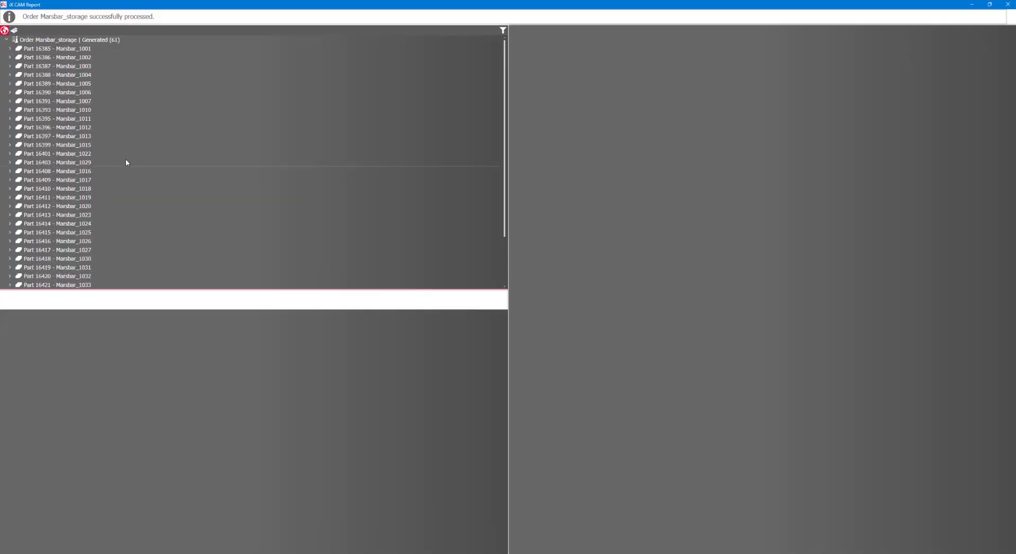
# Look through the CNC drawings of the individual parts in the report, from Marsbar_1001 through Marsbar_1029
pyautogui.click(67, 49)
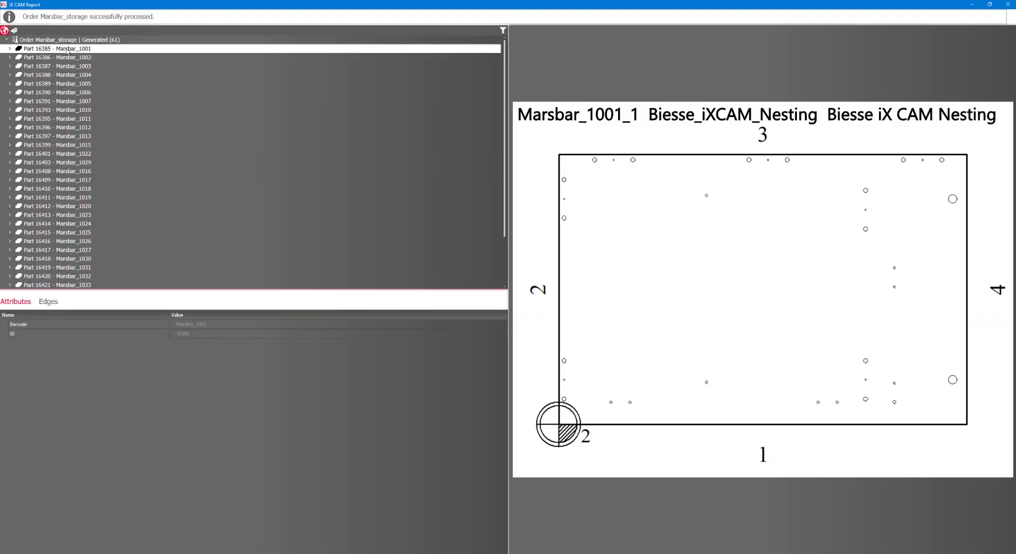
pyautogui.press('Down')
pyautogui.press('Down')
pyautogui.press('Down')
pyautogui.press('Down')
pyautogui.press('Down')
pyautogui.press('Down')
pyautogui.press('Down')
pyautogui.press('Down')
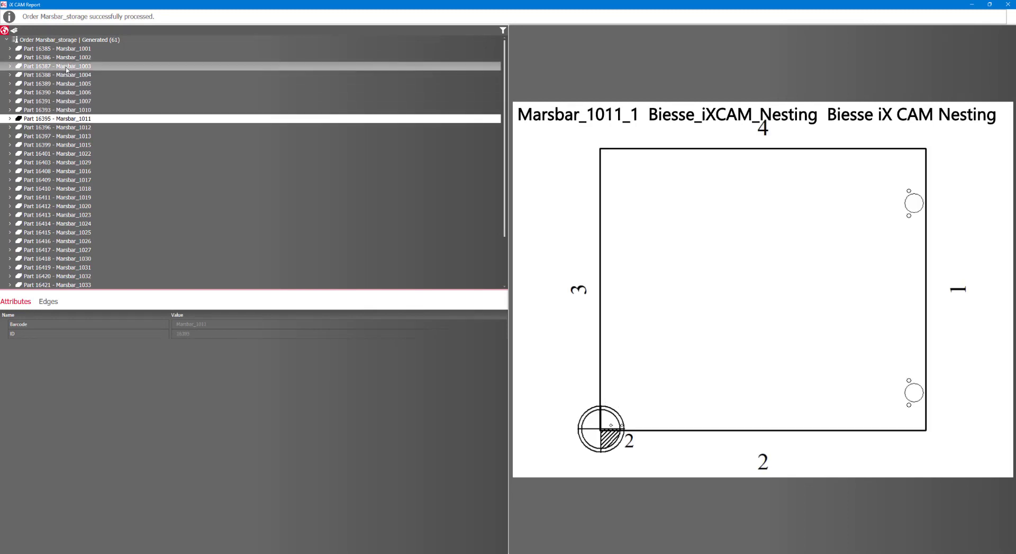
pyautogui.press('Down')
pyautogui.press('Down')
pyautogui.press('Down')
pyautogui.press('Down')
pyautogui.press('Down')
pyautogui.scroll(-3, 61, 137)
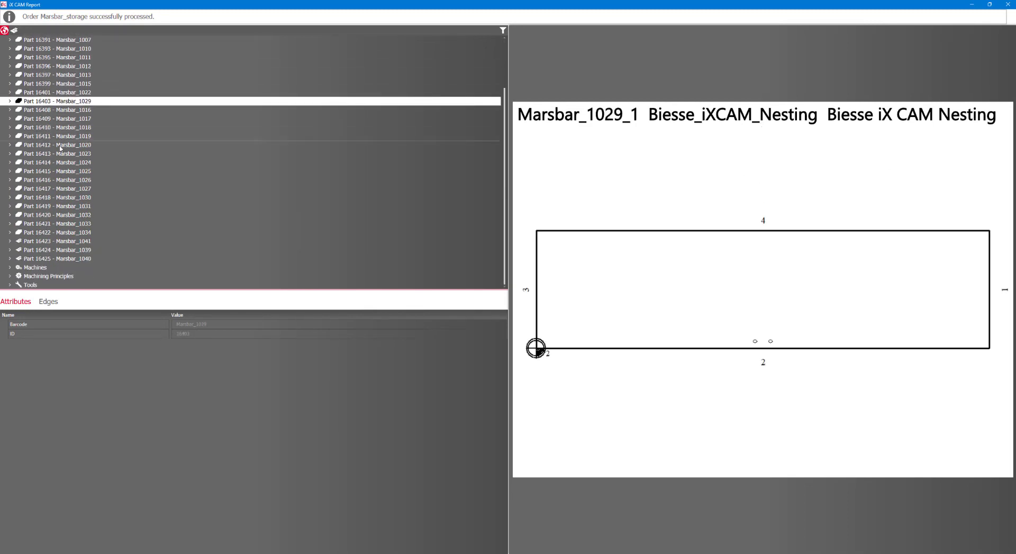
# Examine the layouts of the nested sheets Marsbar_1041, Marsbar_1039 and Marsbar_1040
pyautogui.click(50, 241)
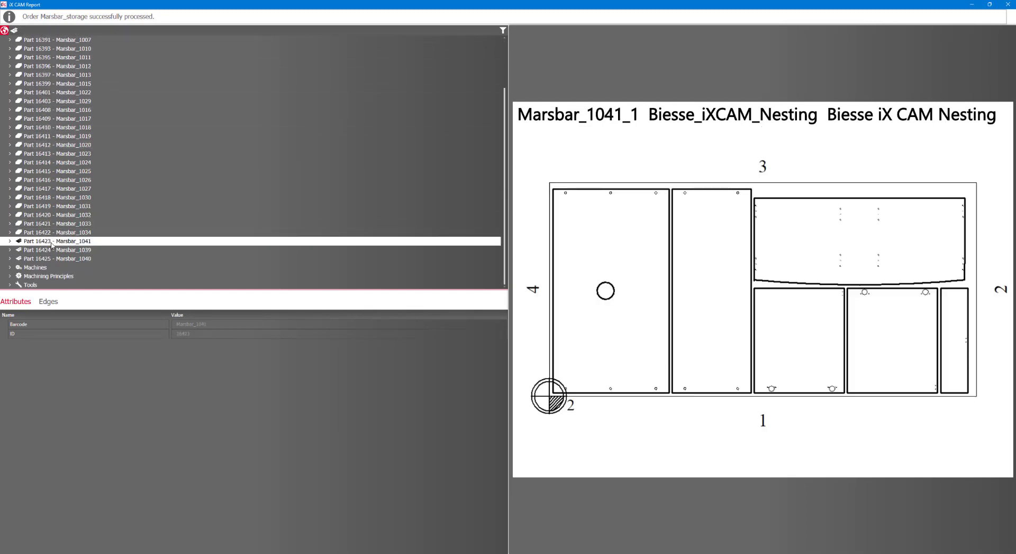
pyautogui.press('Down')
pyautogui.press('Down')
pyautogui.press('Up')
pyautogui.press('Up')
# Review the nesting dashboard and examine the two 2,440 x 1,220 sheets of the material iX_PB18_MEL_Lava_M
pyautogui.click(13, 30)
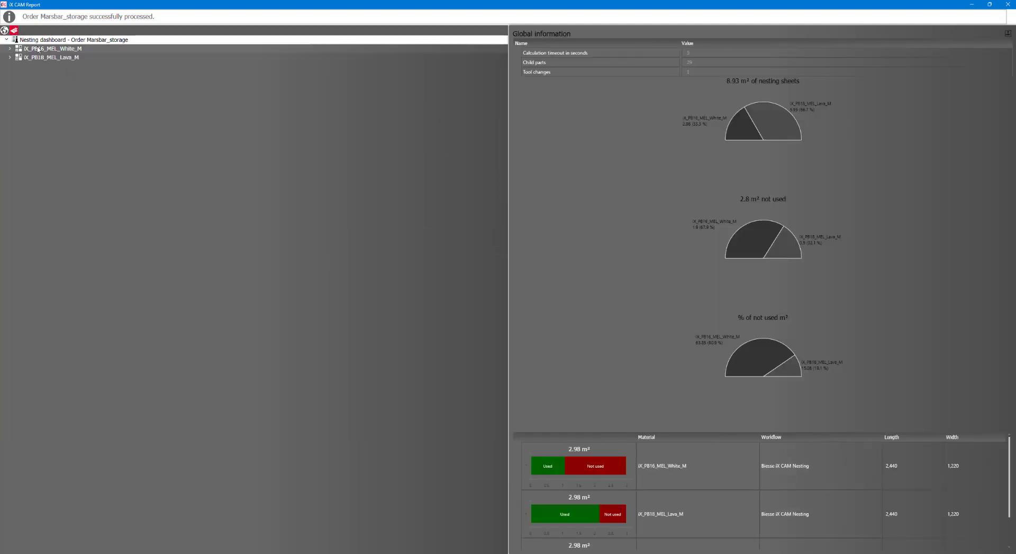
pyautogui.press('Down')
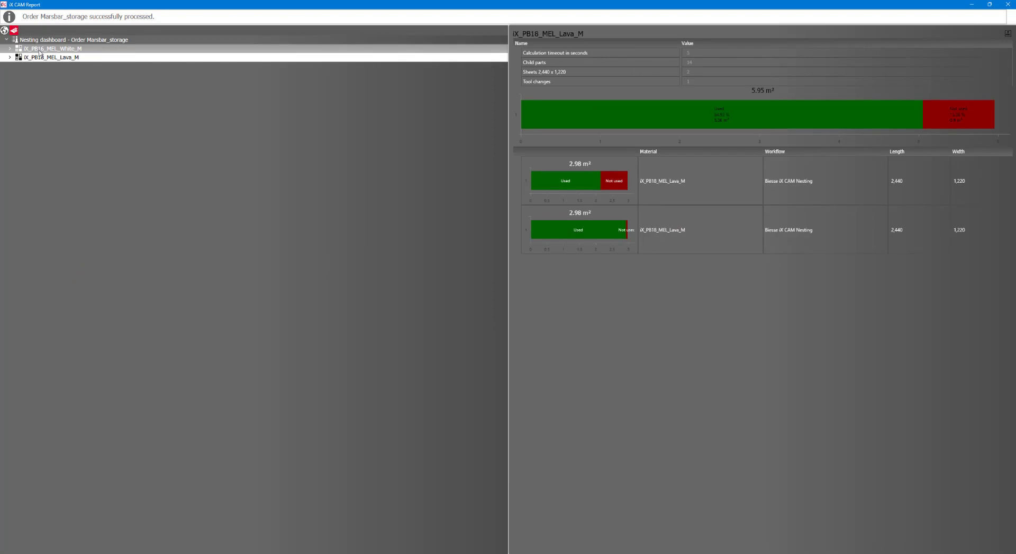
pyautogui.press('Right')
pyautogui.press('Down')
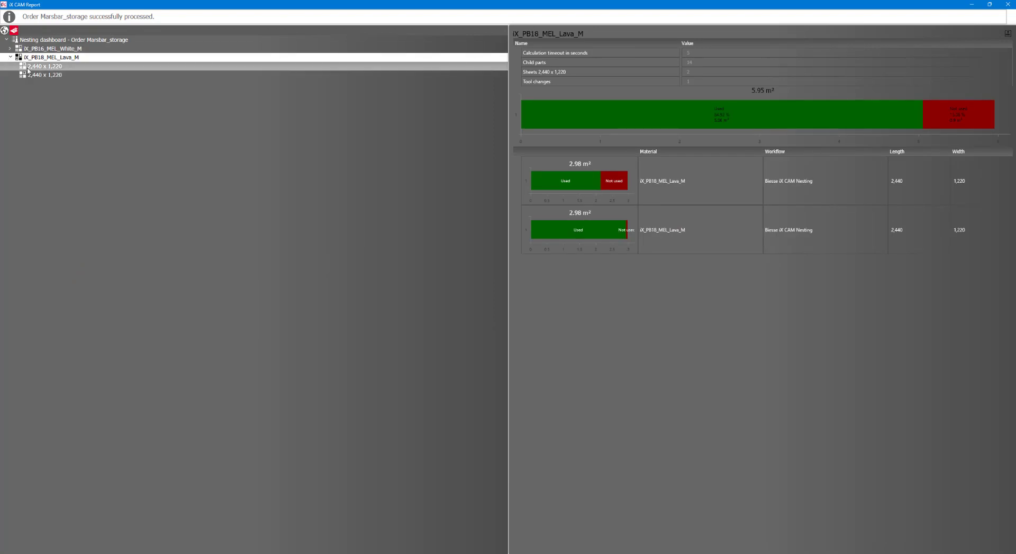
pyautogui.press('Down')
pyautogui.press('Up')
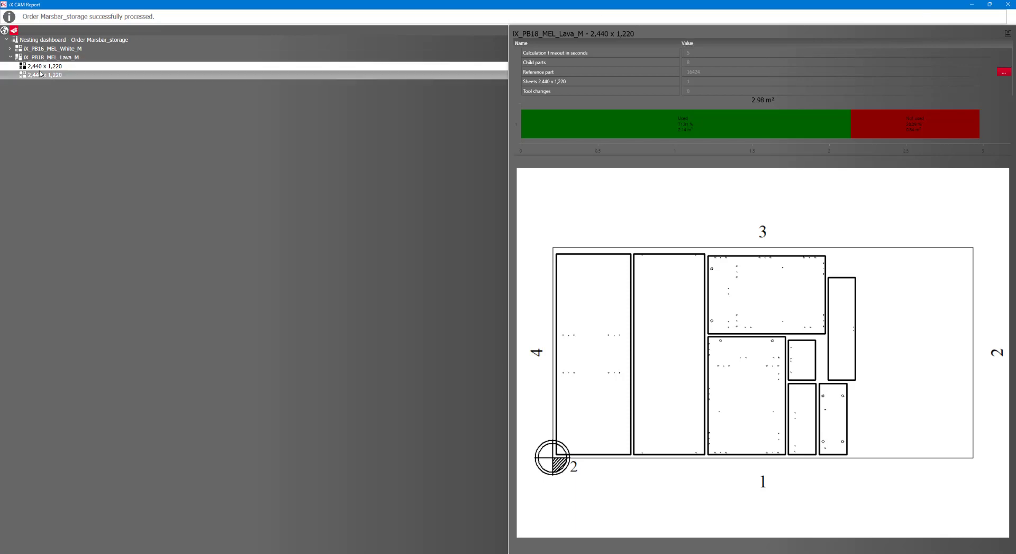
# Expand nested part Marsbar_1041 down to program Marsbar_1041_1 under station Biesse_iXCAM_Nesting and check its programs folder
pyautogui.click(4, 30)
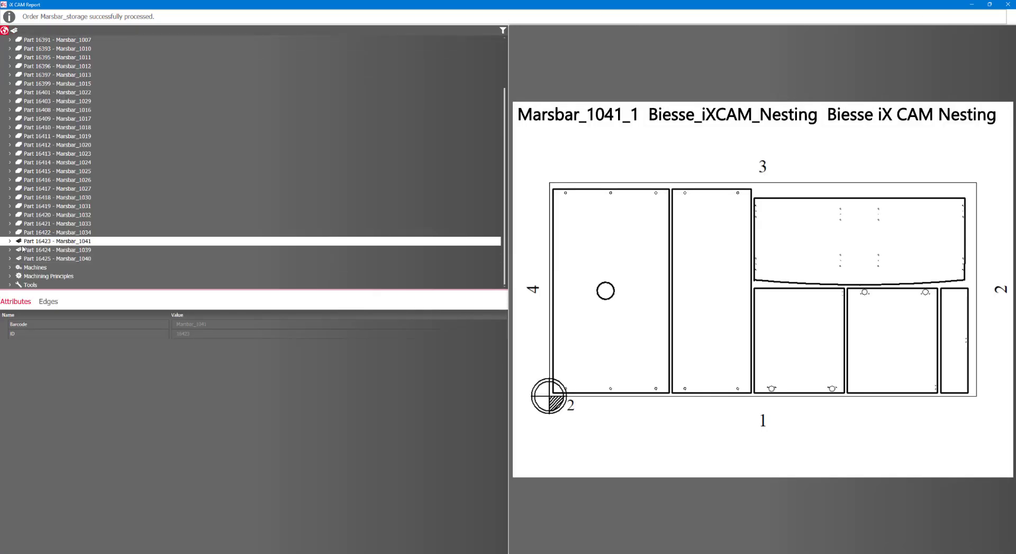
pyautogui.doubleClick(22, 241)
pyautogui.click(20, 268)
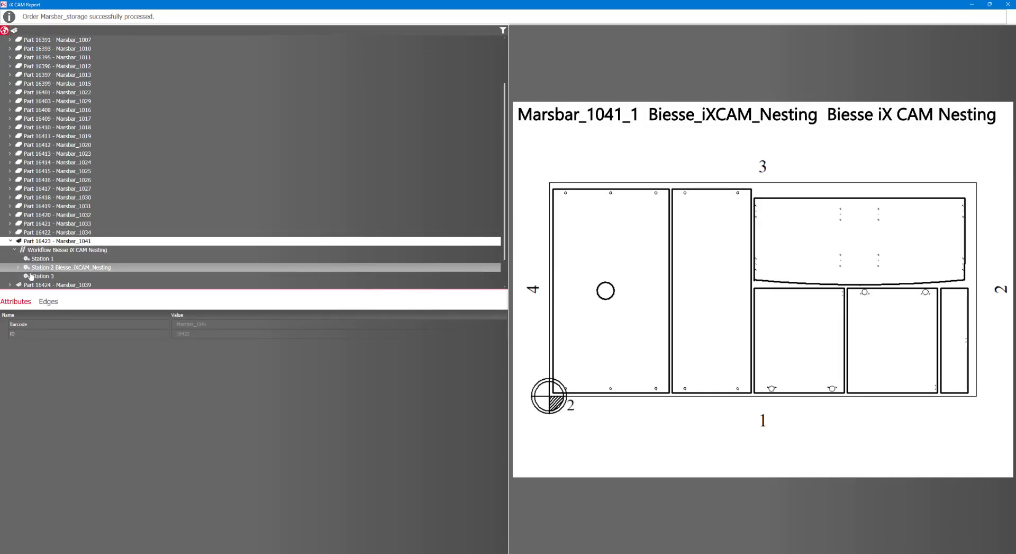
pyautogui.doubleClick(79, 276)
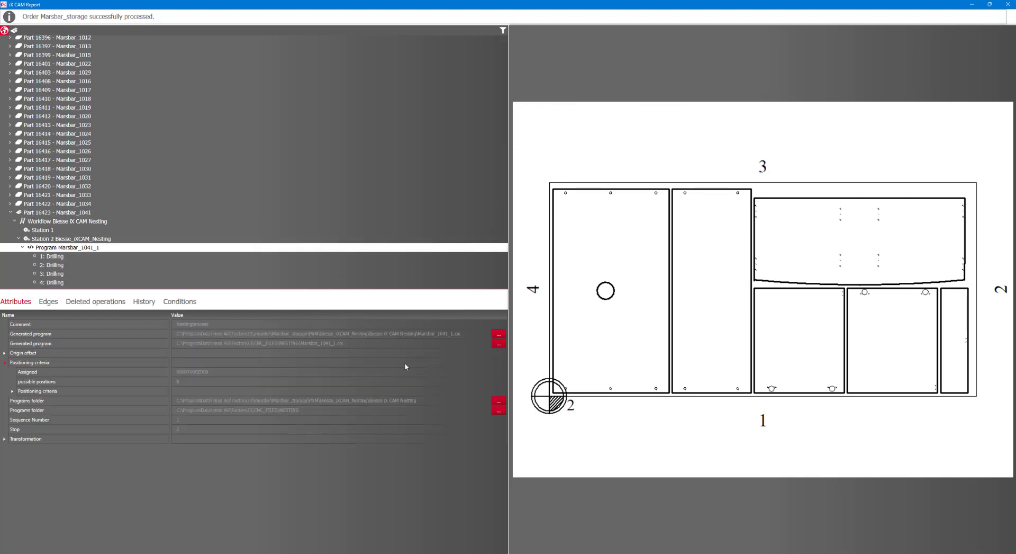
pyautogui.click(498, 404)
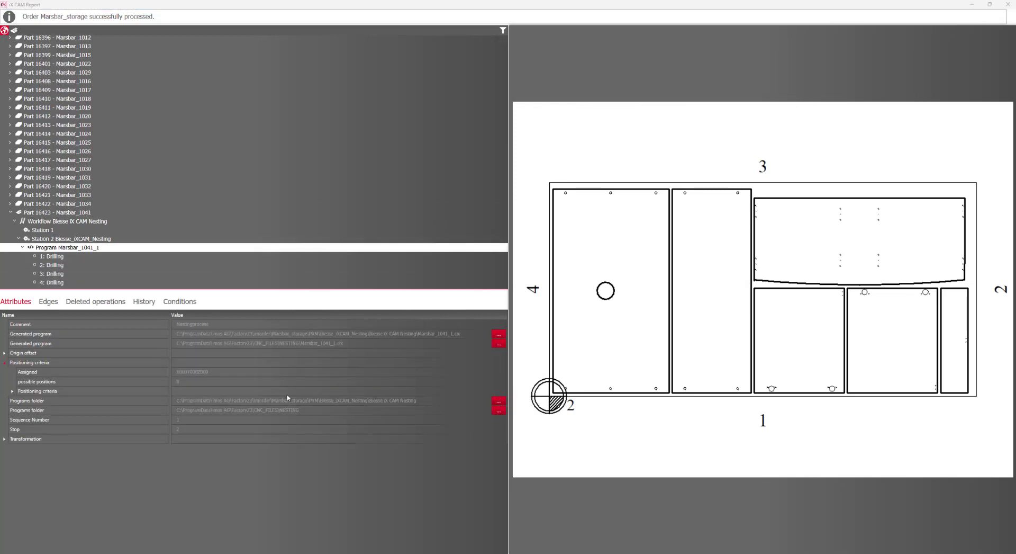
pyautogui.hotkey('alt', 'F4')
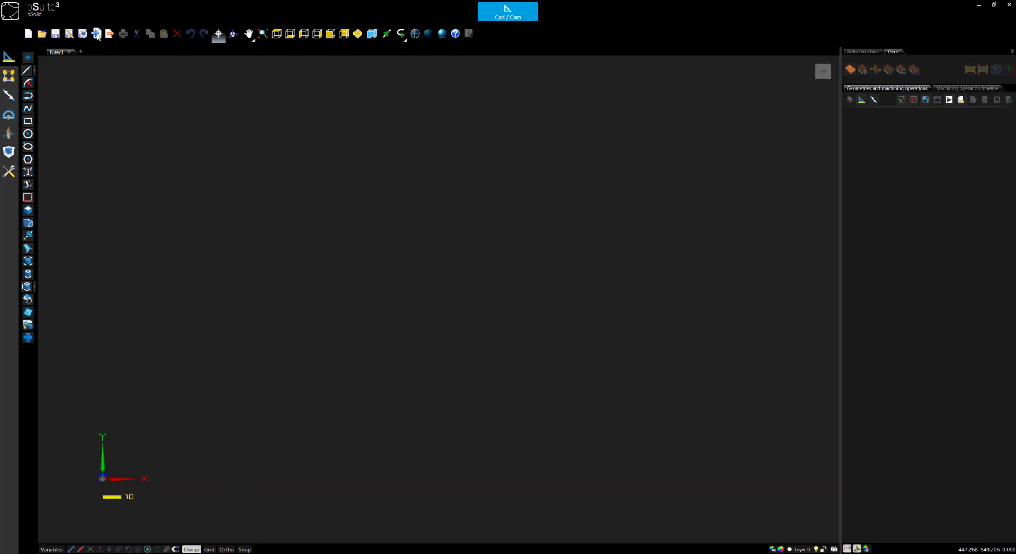
# In bSuite, preview the generated files in the NESTING folder and import the program Marsbar_1041_1.cix
pyautogui.click(97, 34)
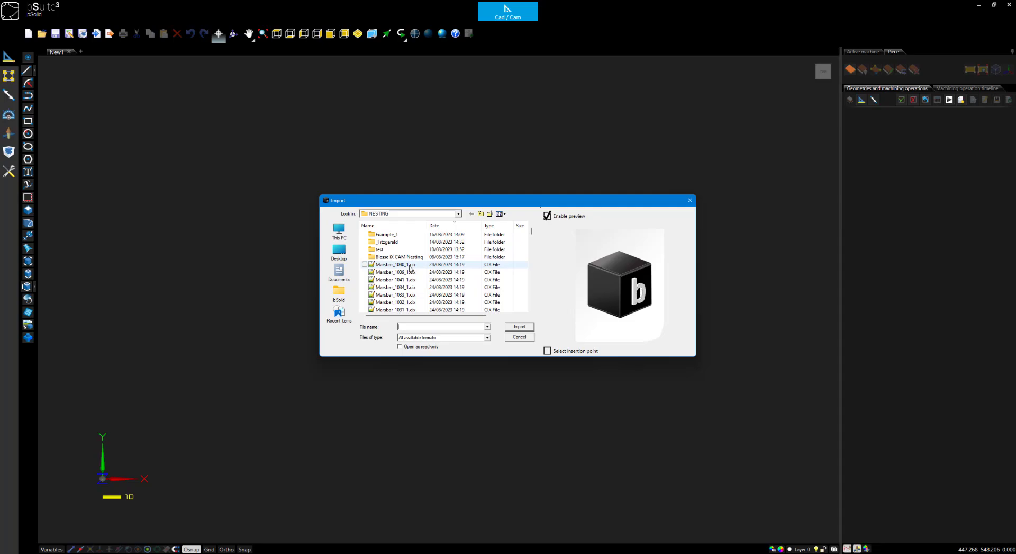
pyautogui.click(411, 264)
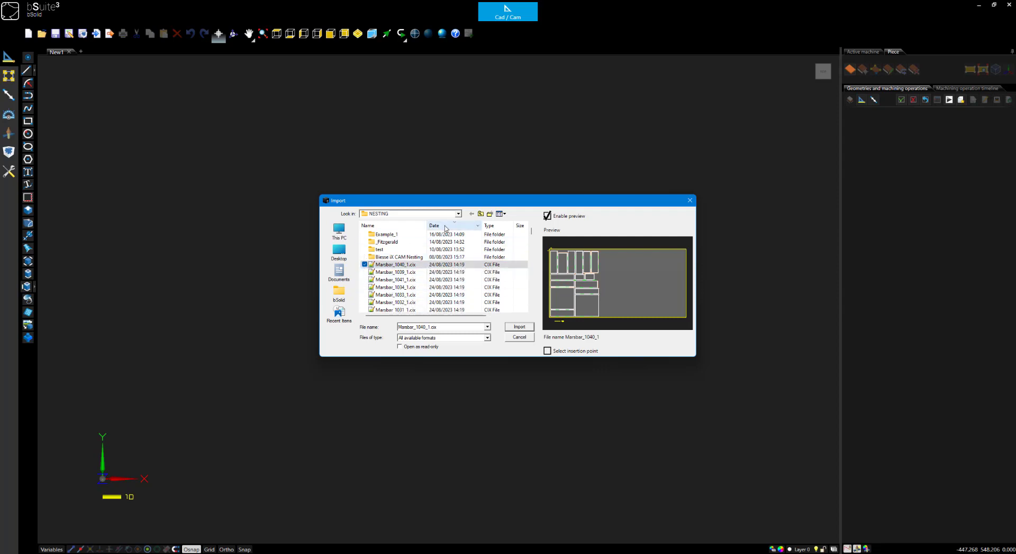
pyautogui.scroll(-5, 393, 285)
pyautogui.scroll(-5, 393, 285)
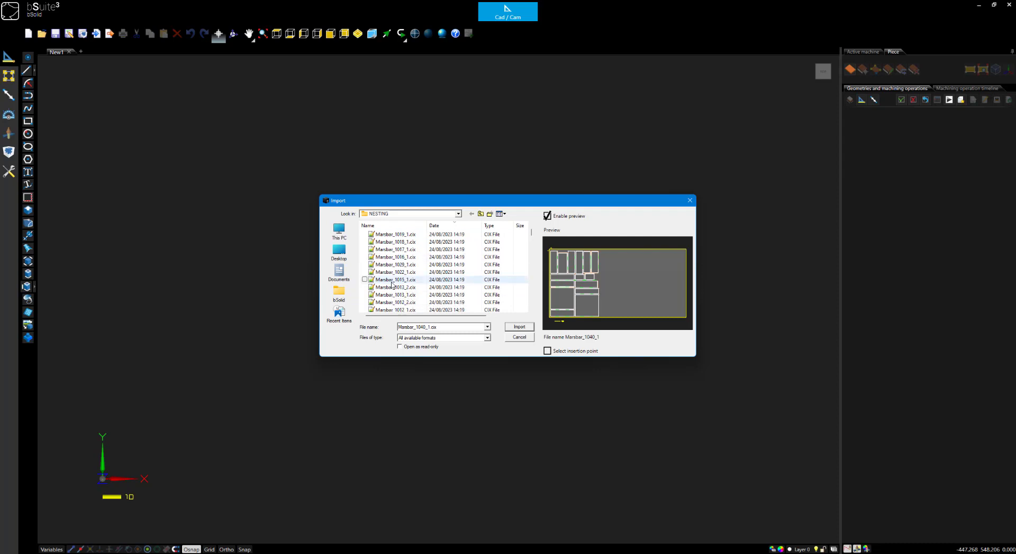
pyautogui.scroll(10, 392, 285)
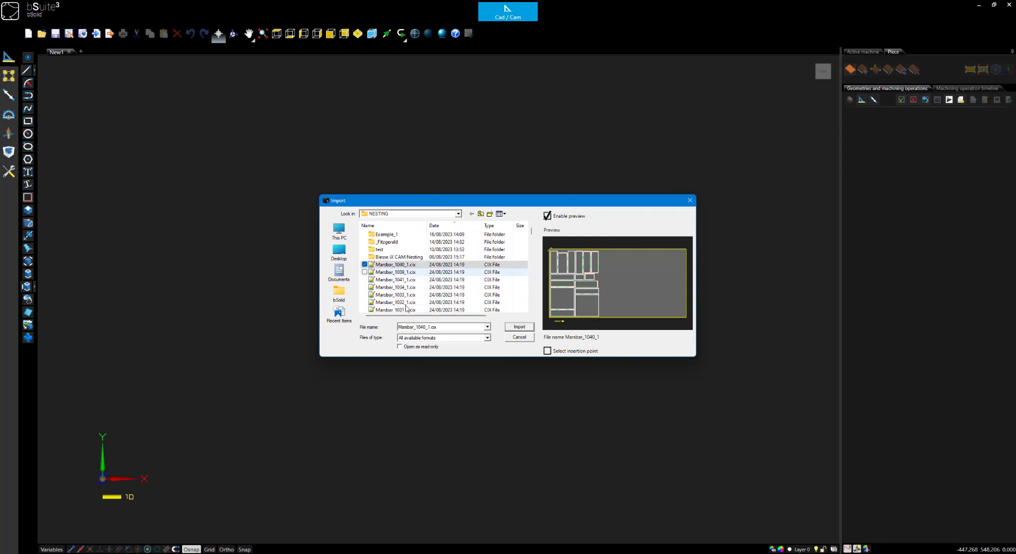
pyautogui.click(395, 272)
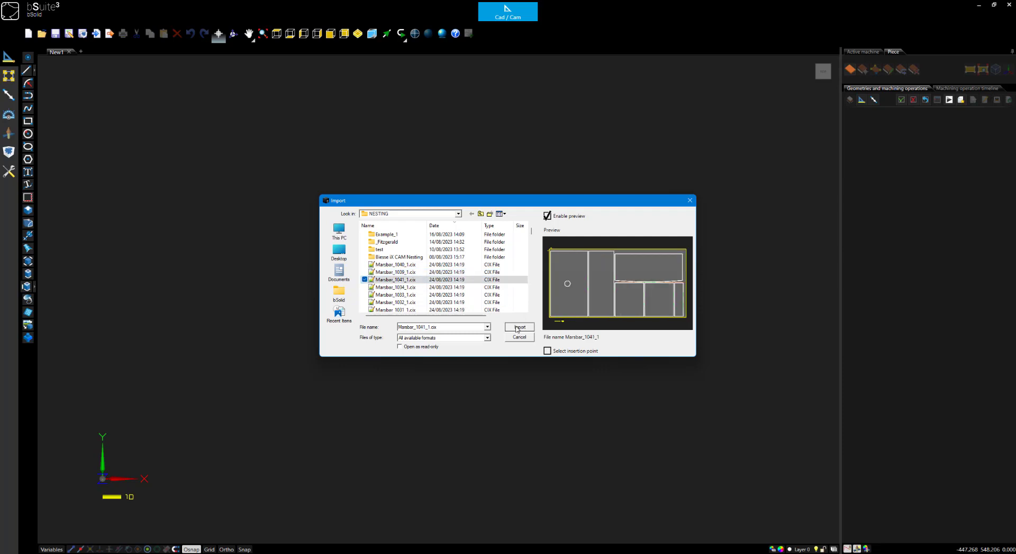
pyautogui.click(520, 327)
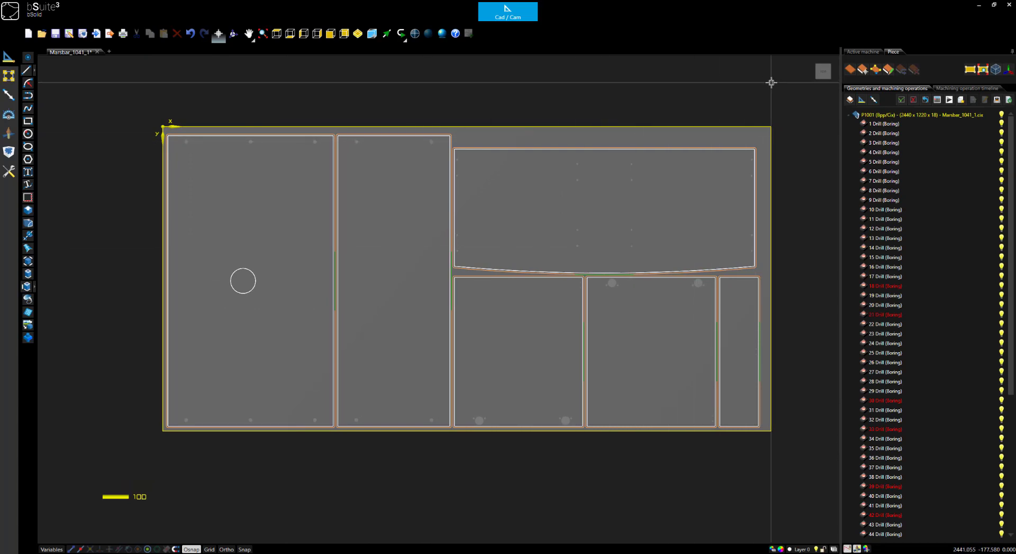
# Switch back to iX CAD and delete the Nesting pieces element from the Marsbar_storage drawing
pyautogui.click(978, 5)
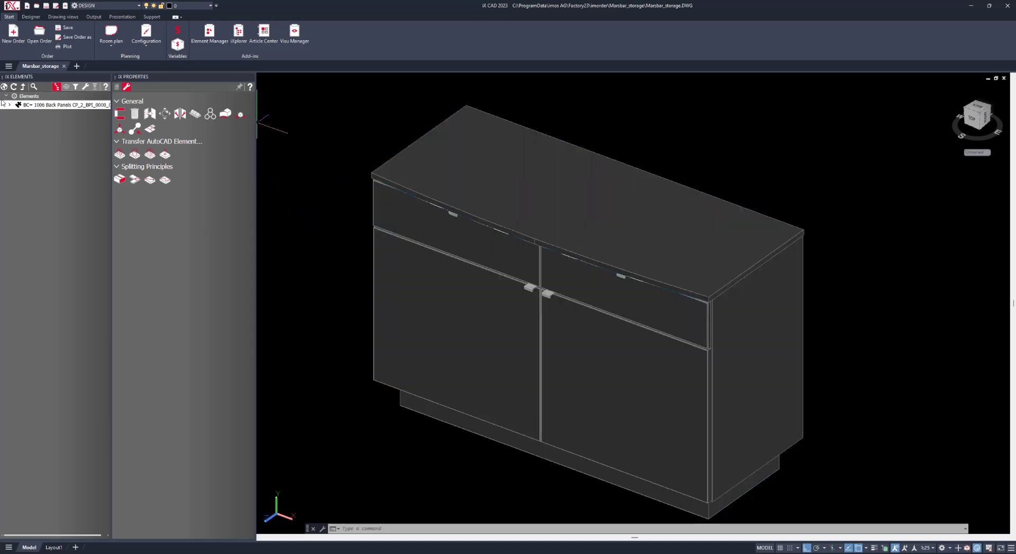
pyautogui.click(25, 114)
pyautogui.rightClick(25, 114)
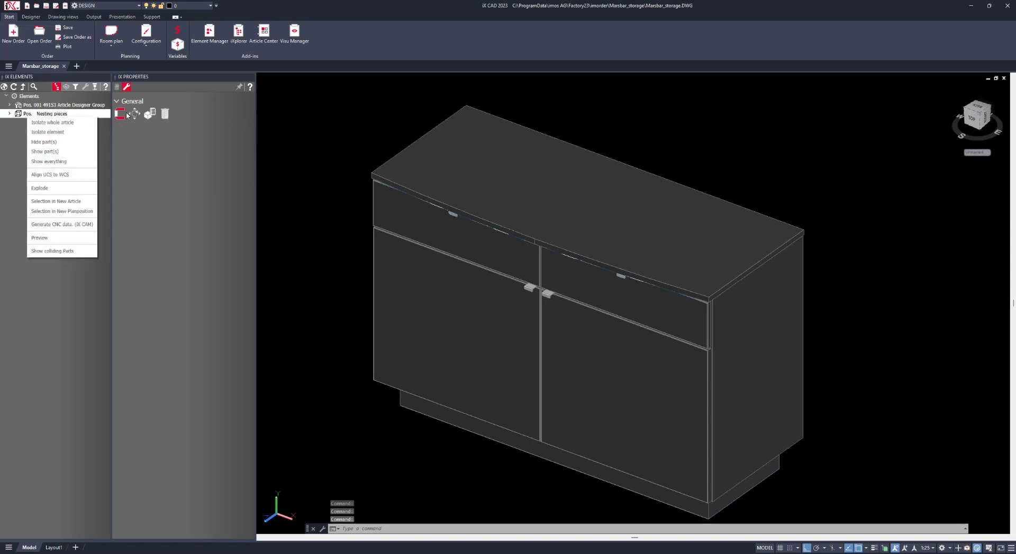
pyautogui.click(164, 113)
pyautogui.click(494, 303)
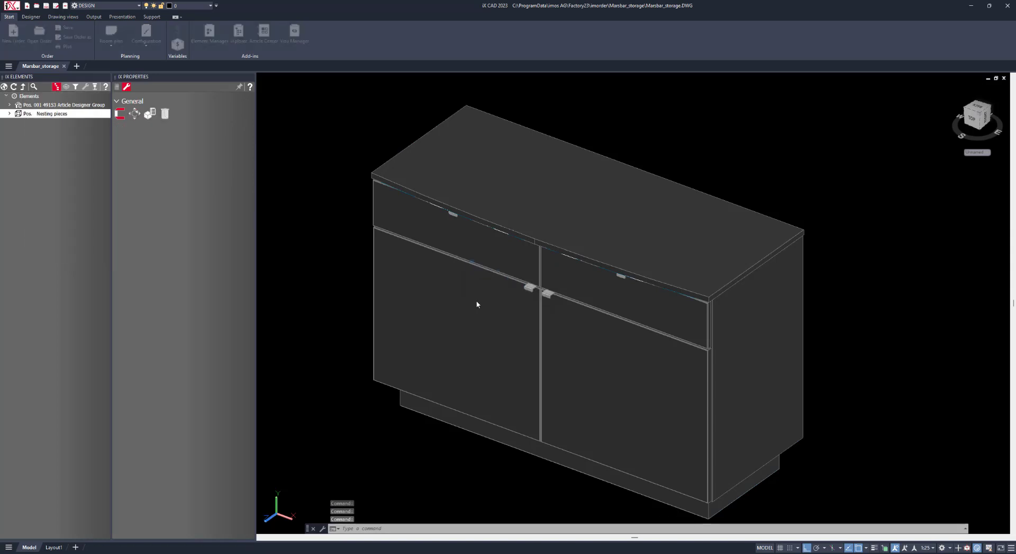
# Overwrite the Marsbar_storage order with document manager template DM_iX_Scout and iX Scout output enabled
pyautogui.click(64, 38)
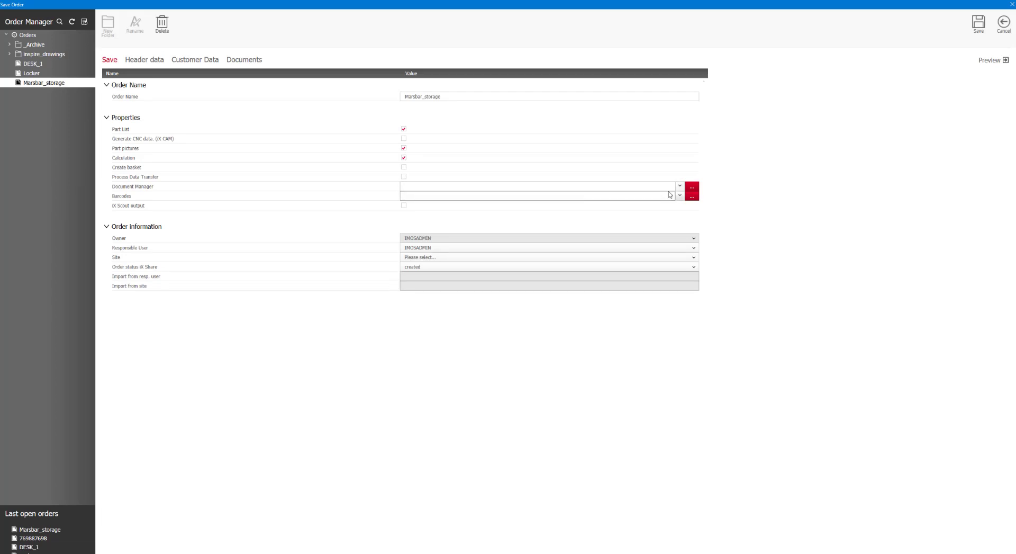
pyautogui.click(692, 186)
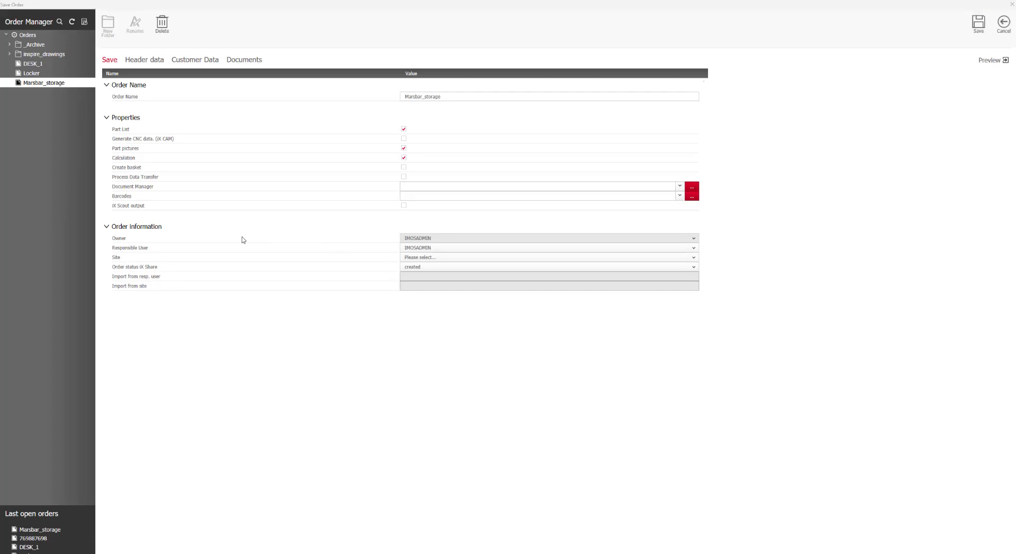
pyautogui.doubleClick(235, 267)
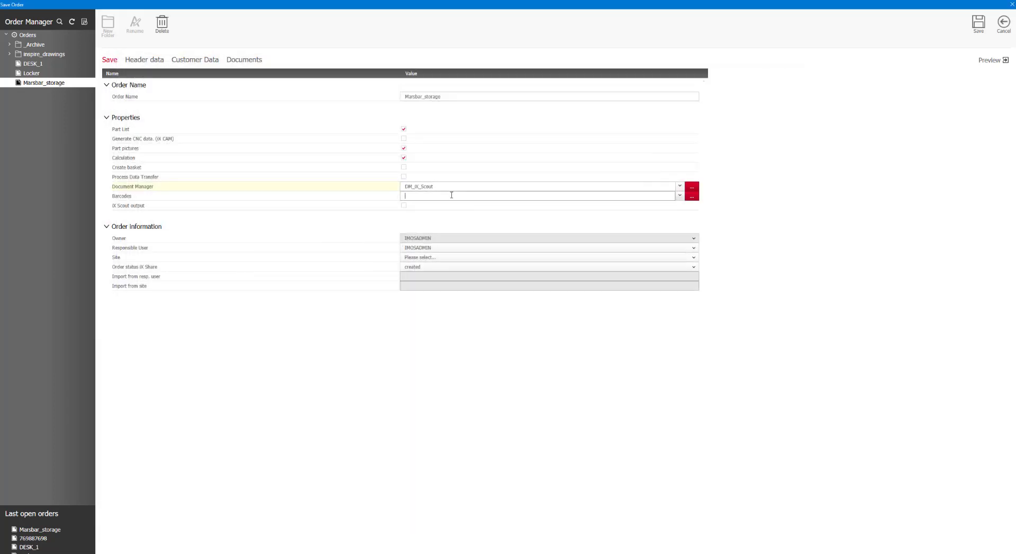
pyautogui.click(978, 24)
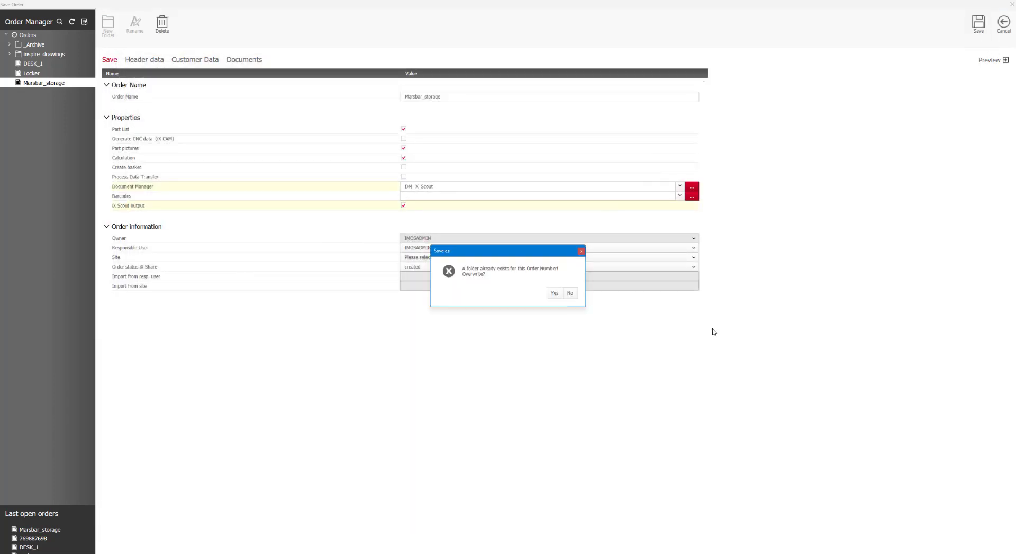
pyautogui.click(554, 293)
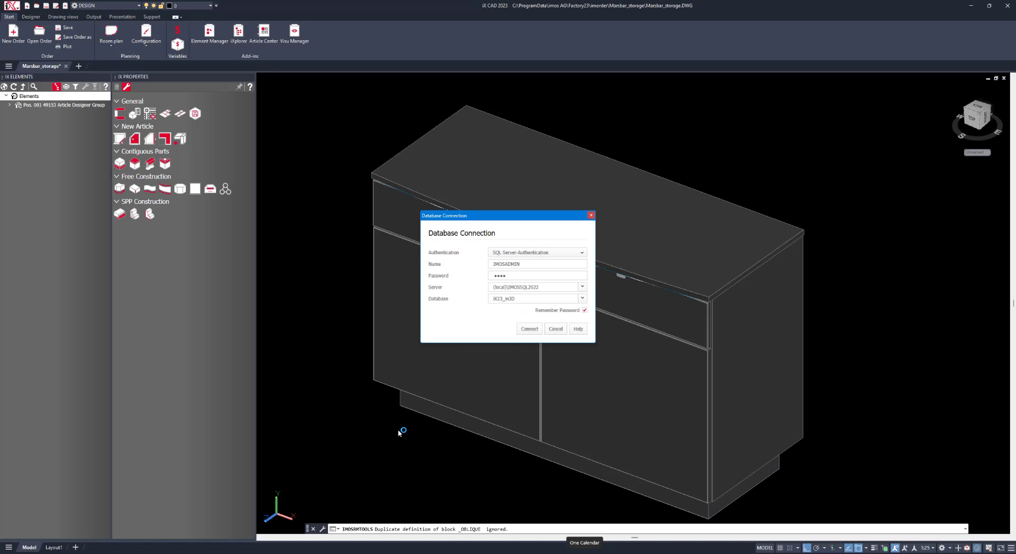
# Connect iX Organizer to the database and select the Marsbar_storage order in the Order Manager
pyautogui.click(526, 329)
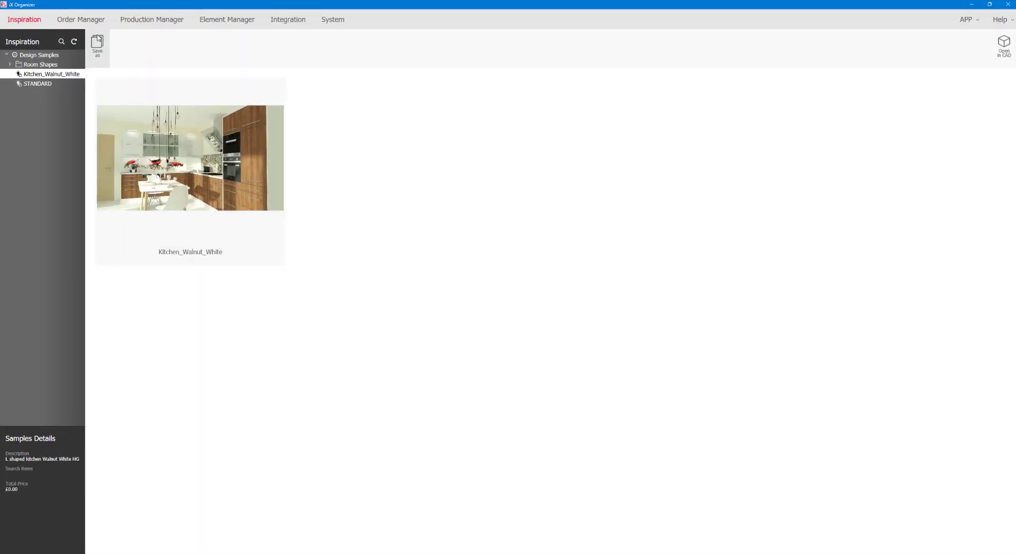
pyautogui.click(80, 20)
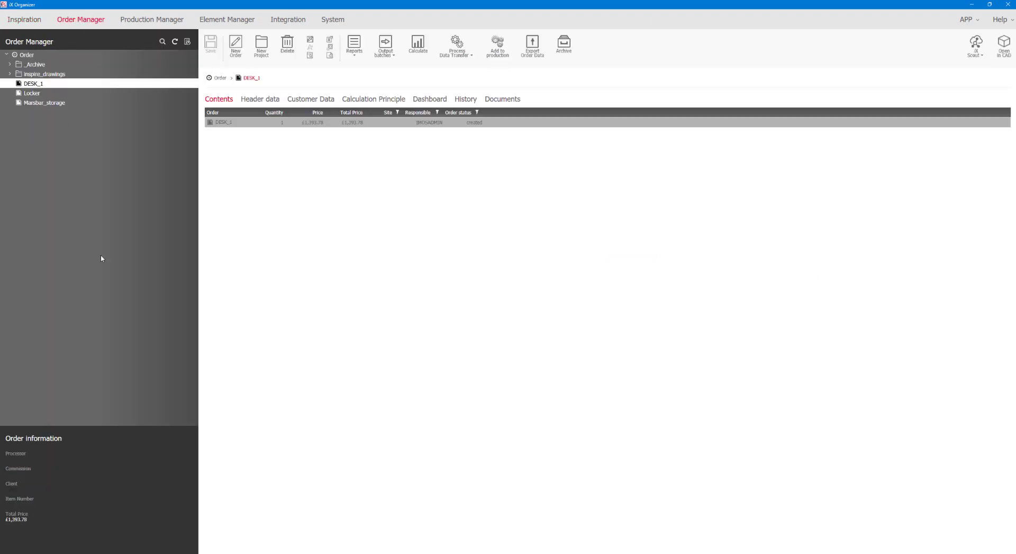
pyautogui.click(34, 103)
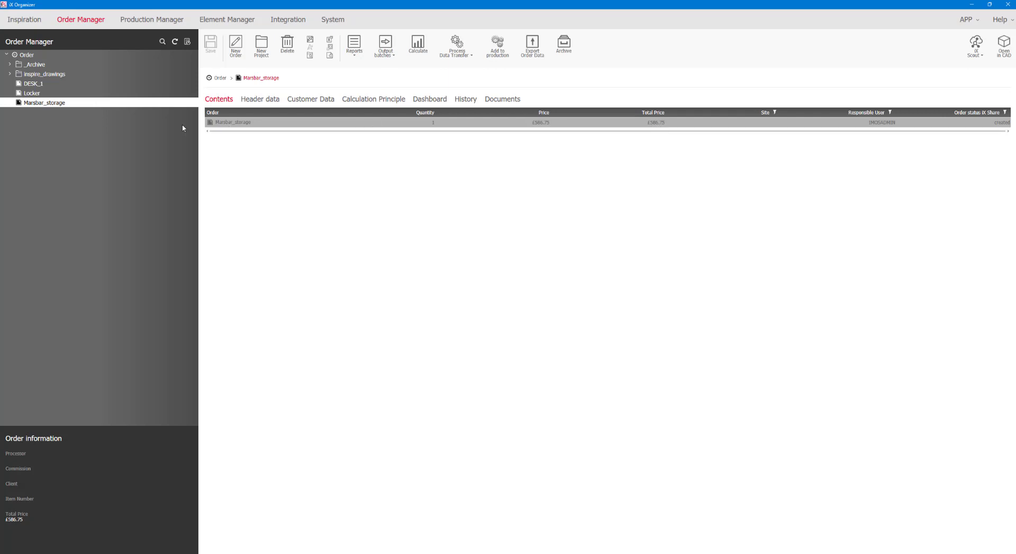
# Set the preview image in the order's header data to Marsbar_storage-Temp0000.png
pyautogui.click(309, 103)
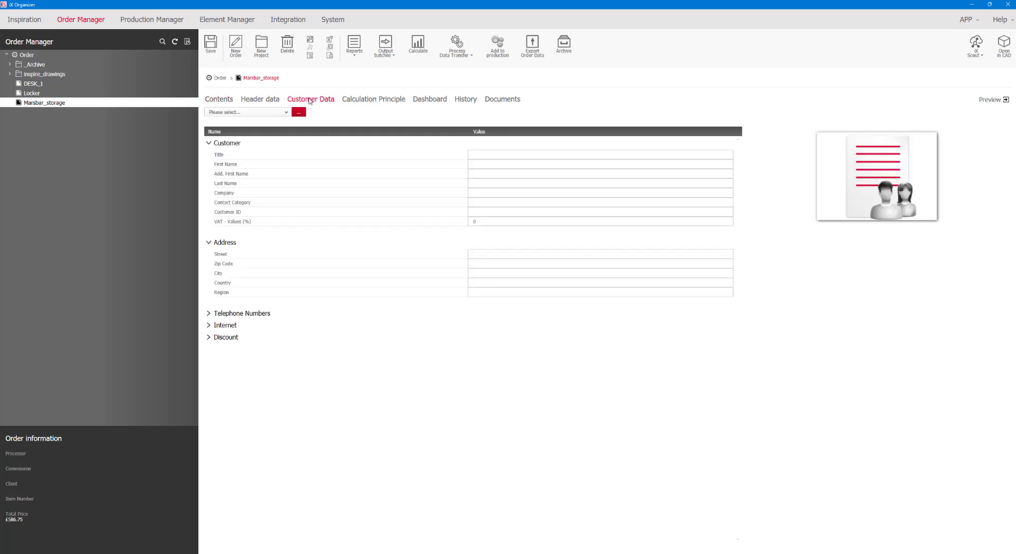
pyautogui.click(275, 102)
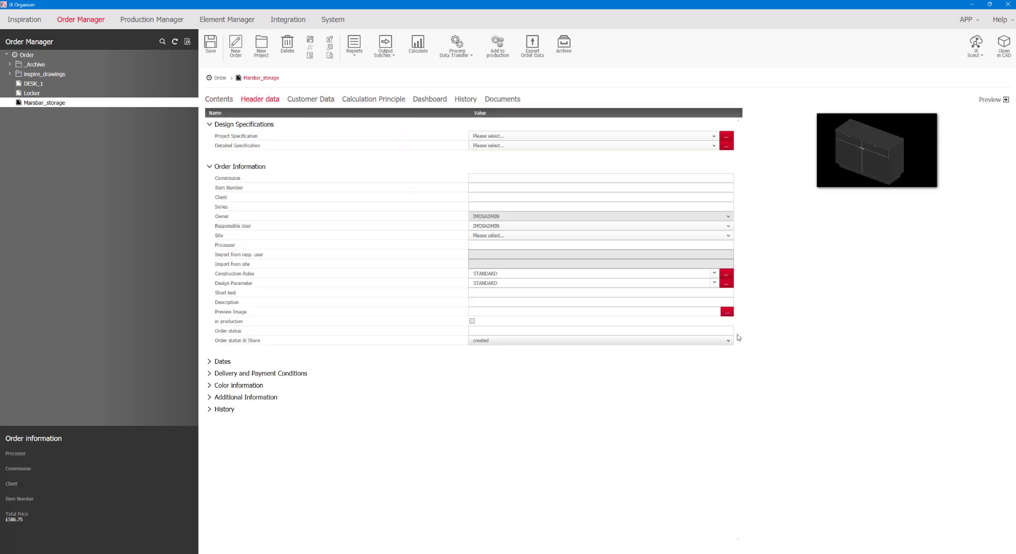
pyautogui.click(727, 313)
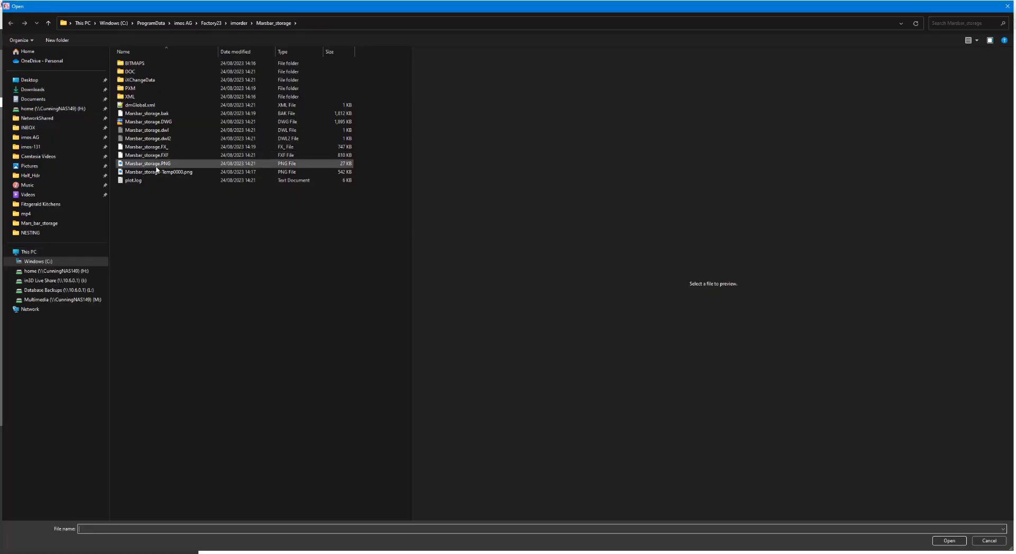
pyautogui.doubleClick(195, 170)
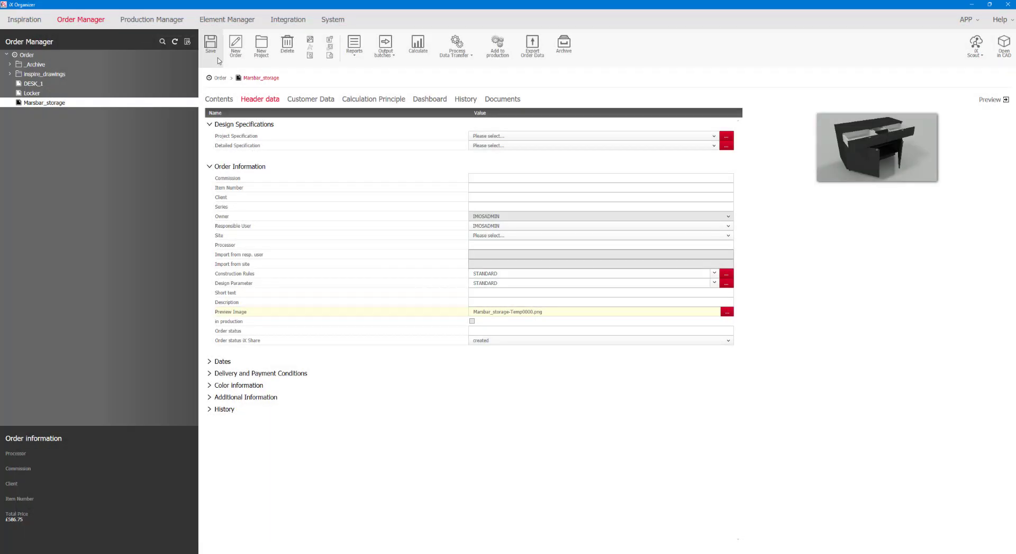
# Add Marsbar_storage-Temp0000.png from the imorder Marsbar_storage folder to the order's documents and enable it for iX Scout
pyautogui.click(494, 99)
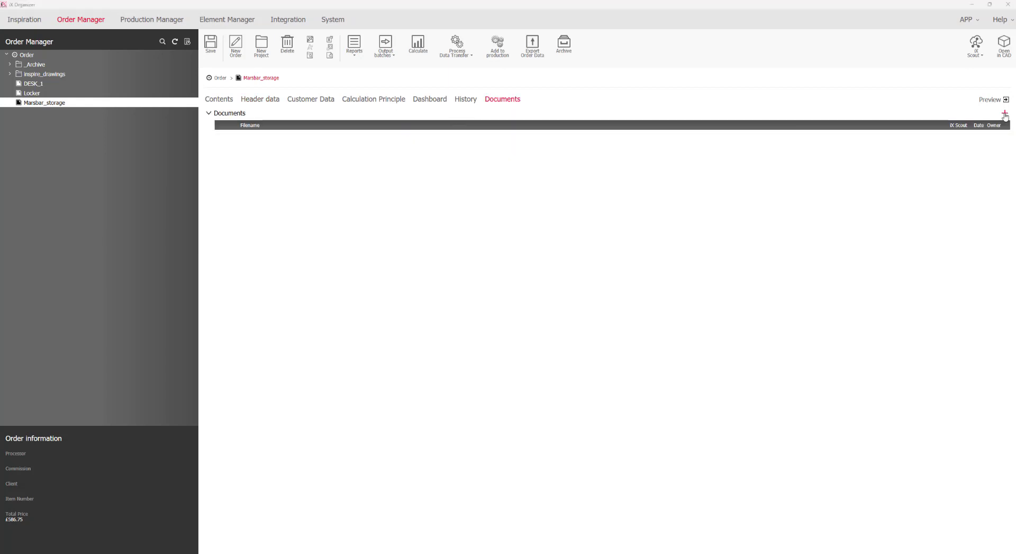
pyautogui.click(1004, 114)
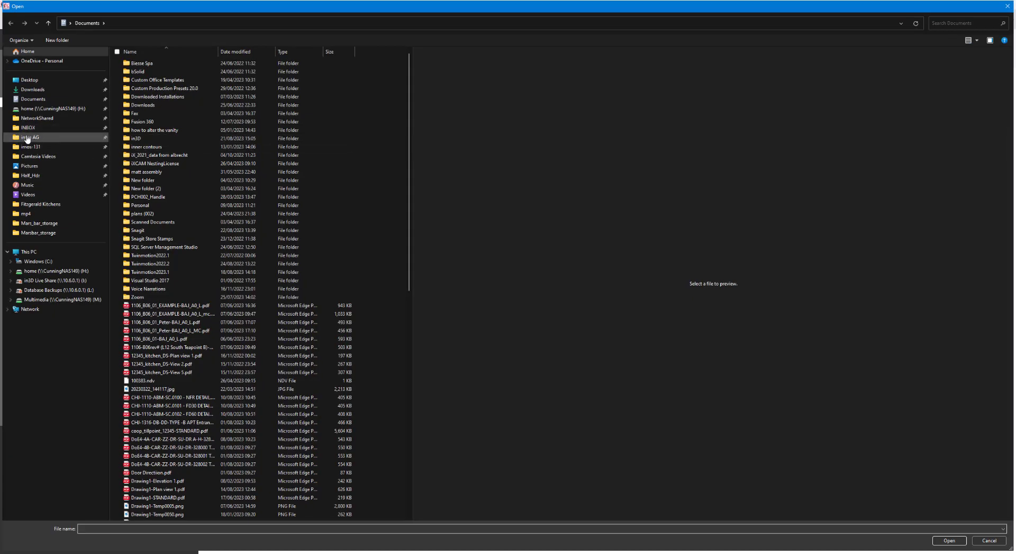
pyautogui.click(27, 138)
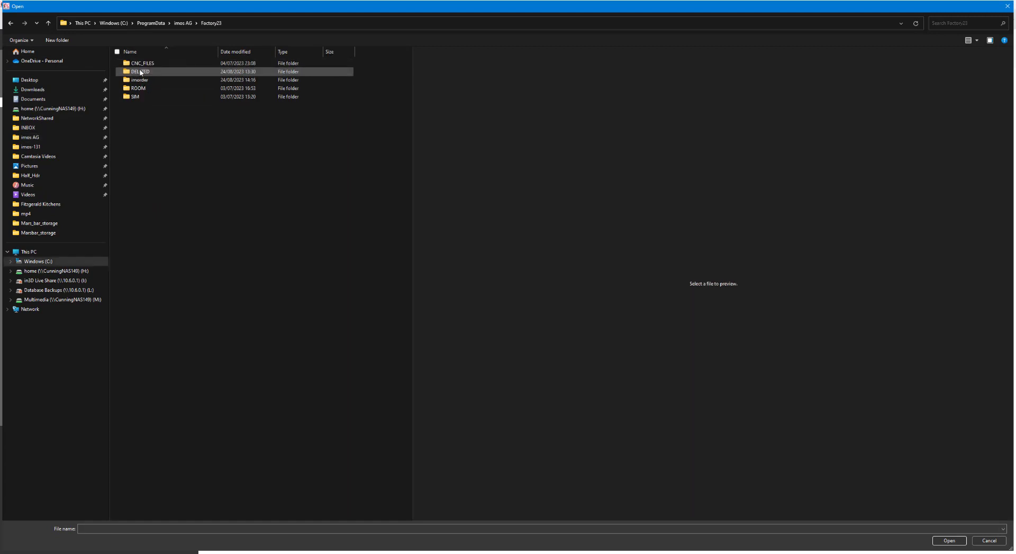
pyautogui.doubleClick(140, 80)
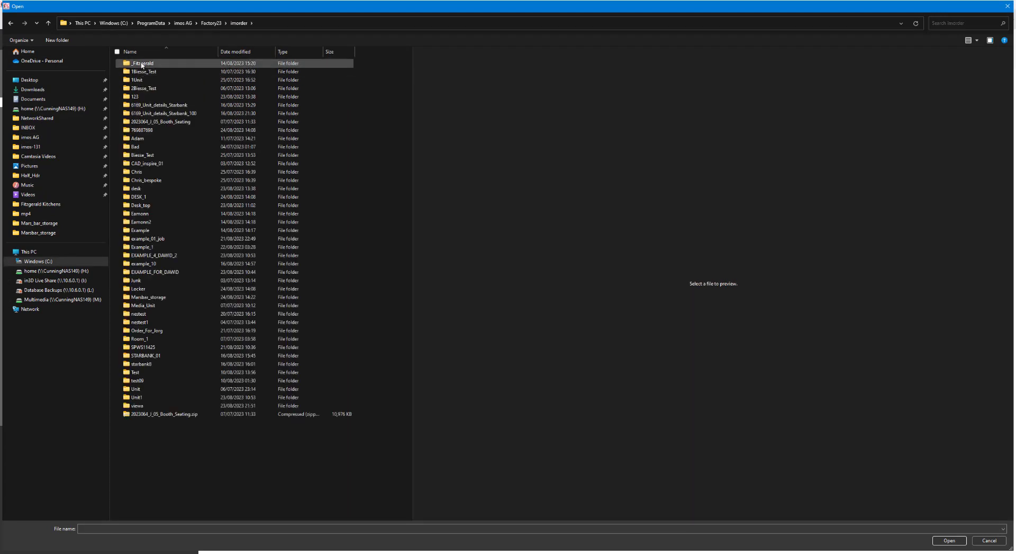
pyautogui.doubleClick(157, 297)
pyautogui.click(156, 183)
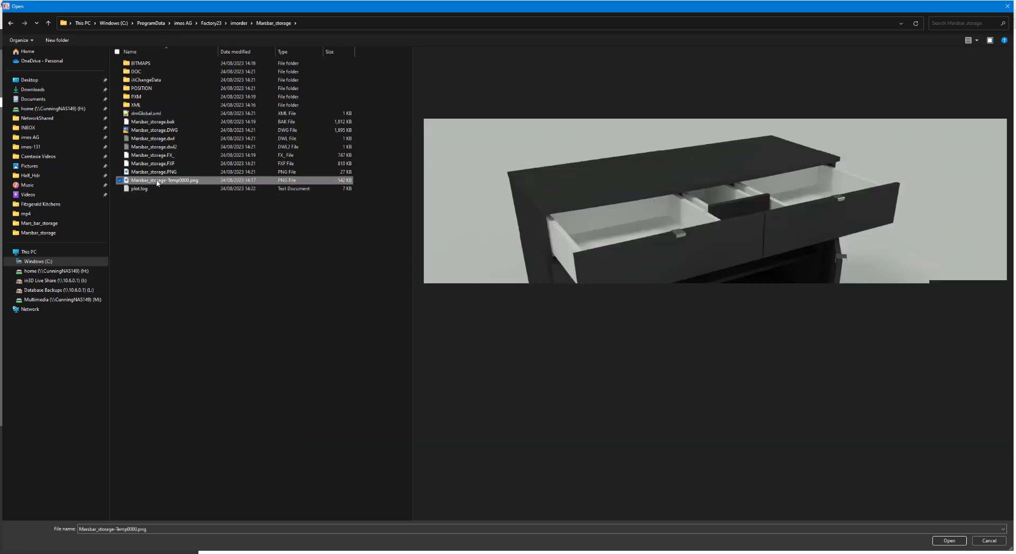
pyautogui.doubleClick(157, 183)
pyautogui.click(904, 135)
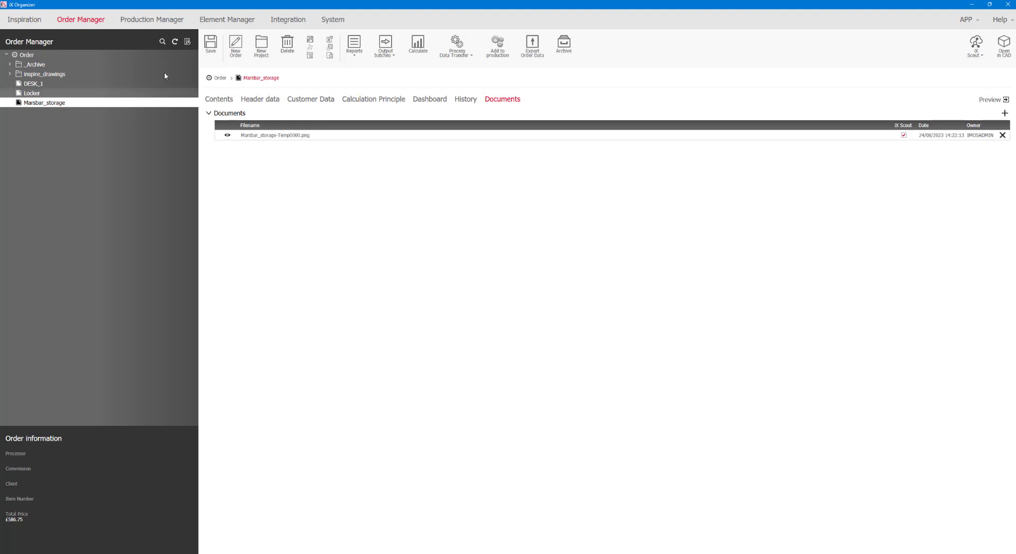
# Export the Marsbar_storage order to iX Scout and confirm the export
pyautogui.doubleClick(433, 4)
pyautogui.moveTo(433, 63); pyautogui.dragTo(446, 64)
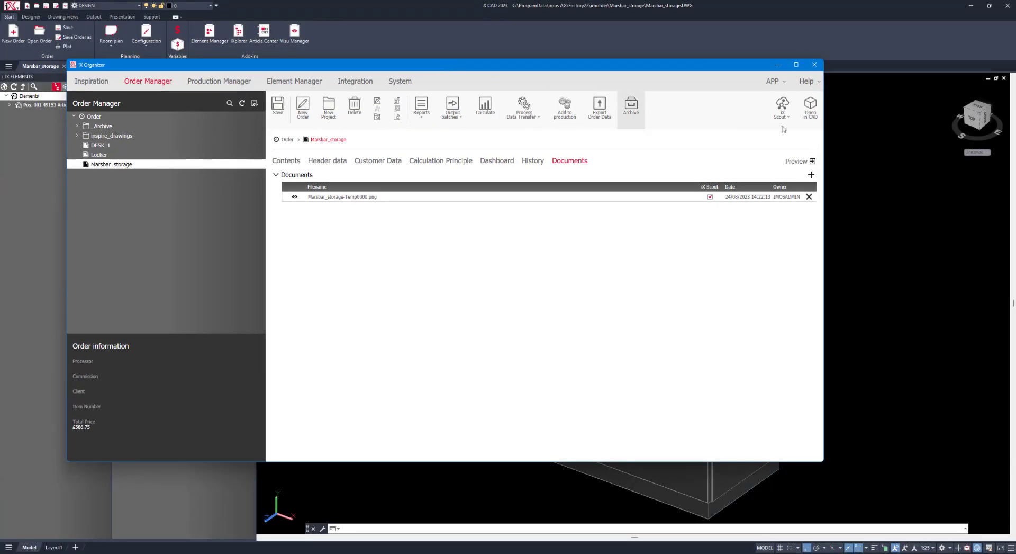
pyautogui.click(783, 107)
pyautogui.click(790, 138)
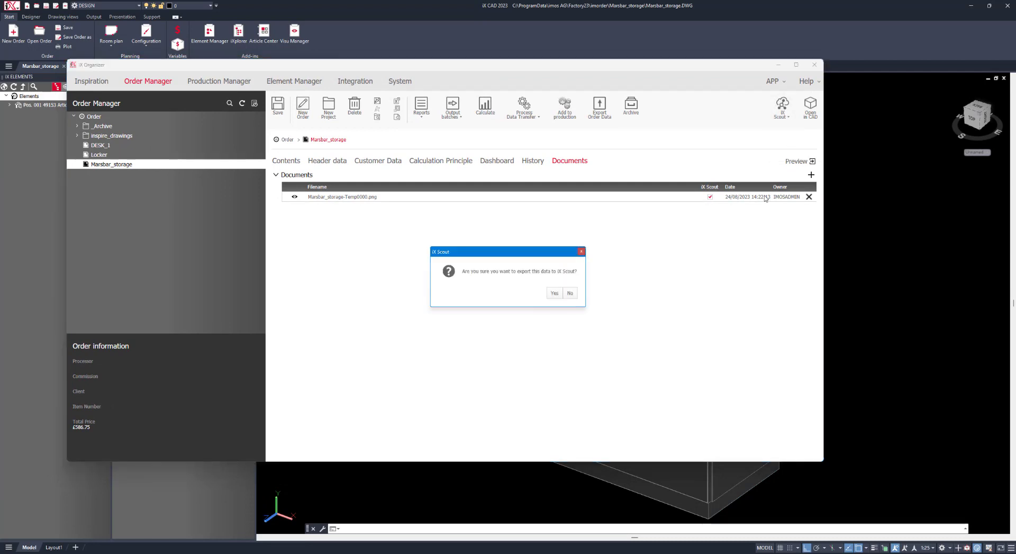
pyautogui.click(553, 296)
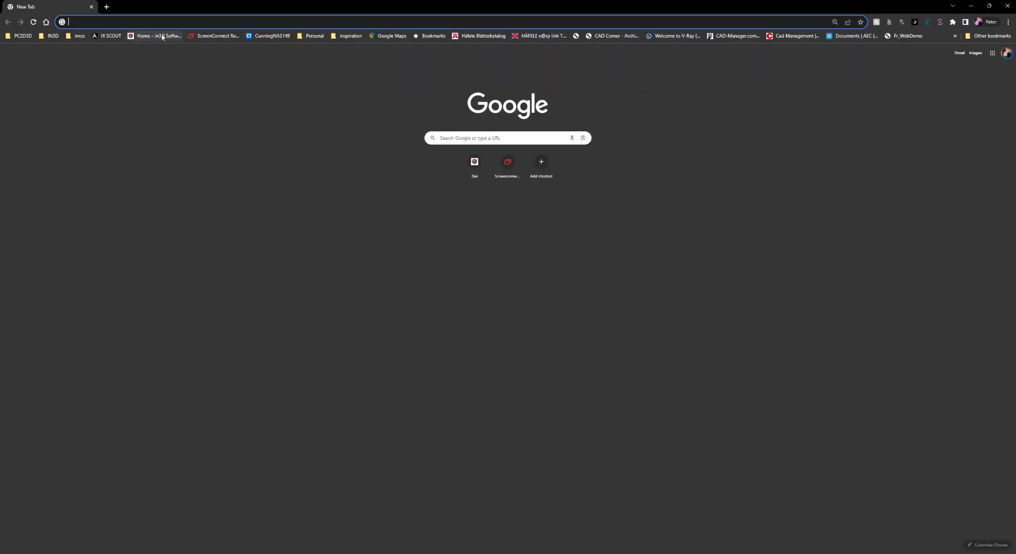
# Switch to the browser, open iX Scout and load the Marsbar_storage order in its Viewer
pyautogui.click(106, 36)
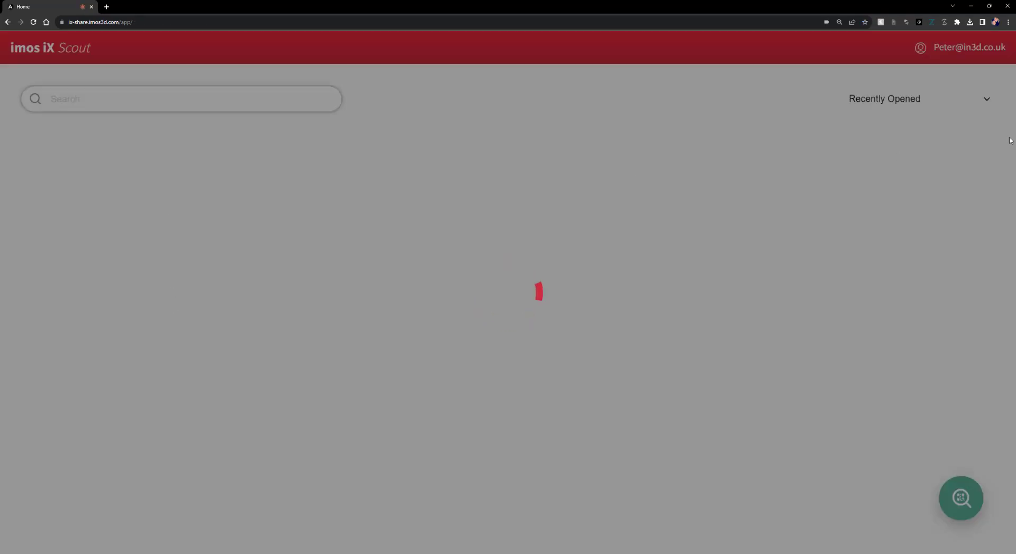
pyautogui.scroll(-15, 971, 460)
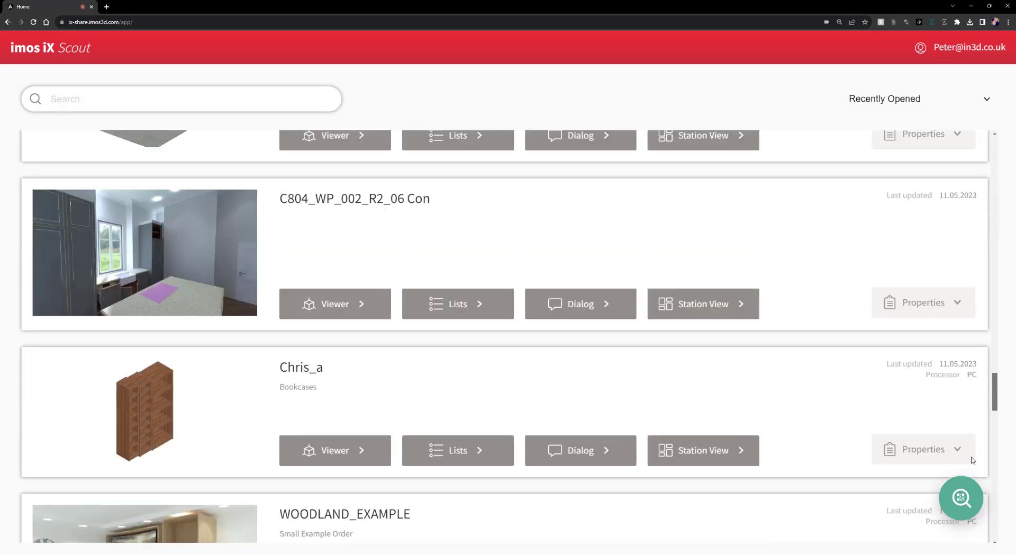
pyautogui.scroll(-10, 971, 460)
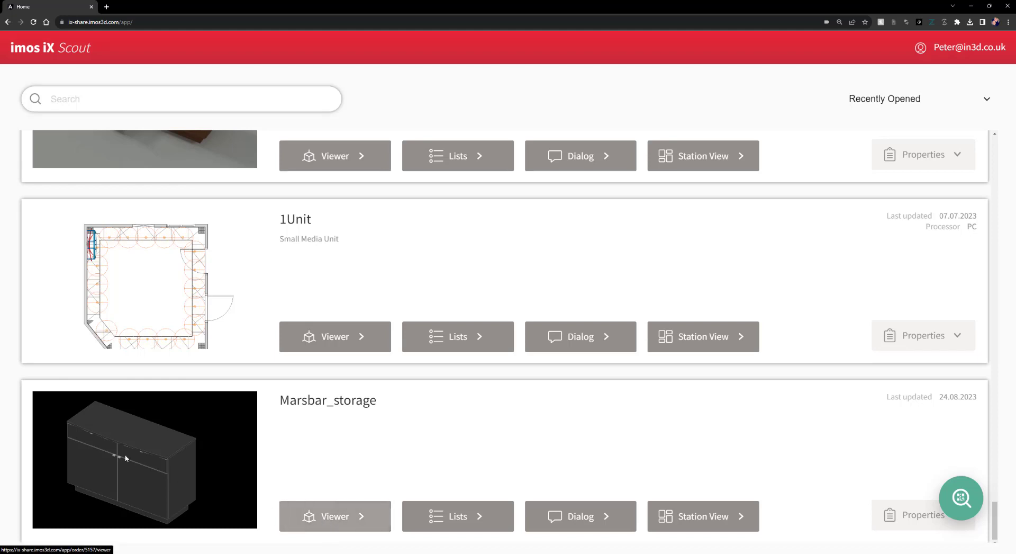
pyautogui.click(326, 516)
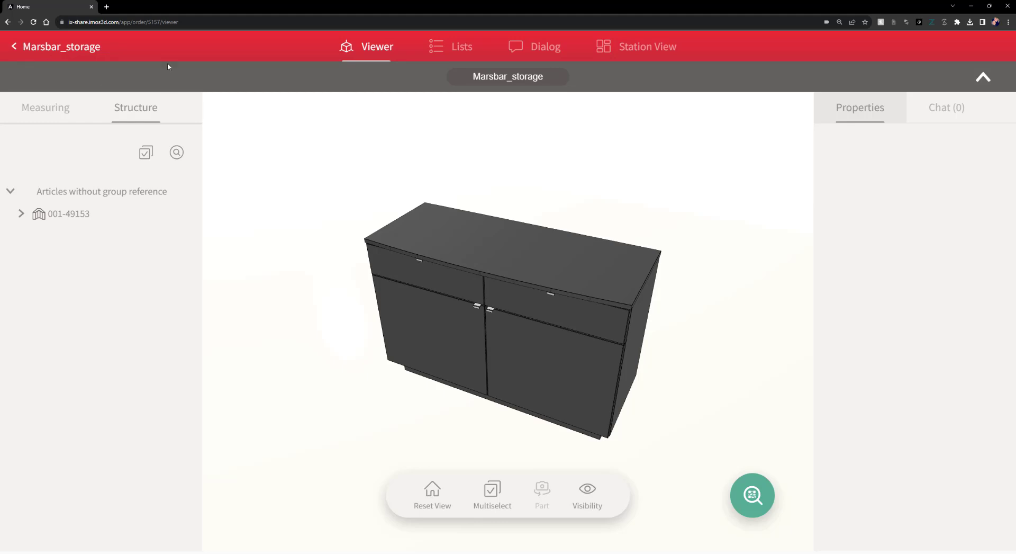
# Select the cabinet's Top shelf, open its part drawing and mark it up with a red arrow pointing at the curved front edge
pyautogui.moveTo(484, 322); pyautogui.dragTo(490, 236)
pyautogui.click(490, 236)
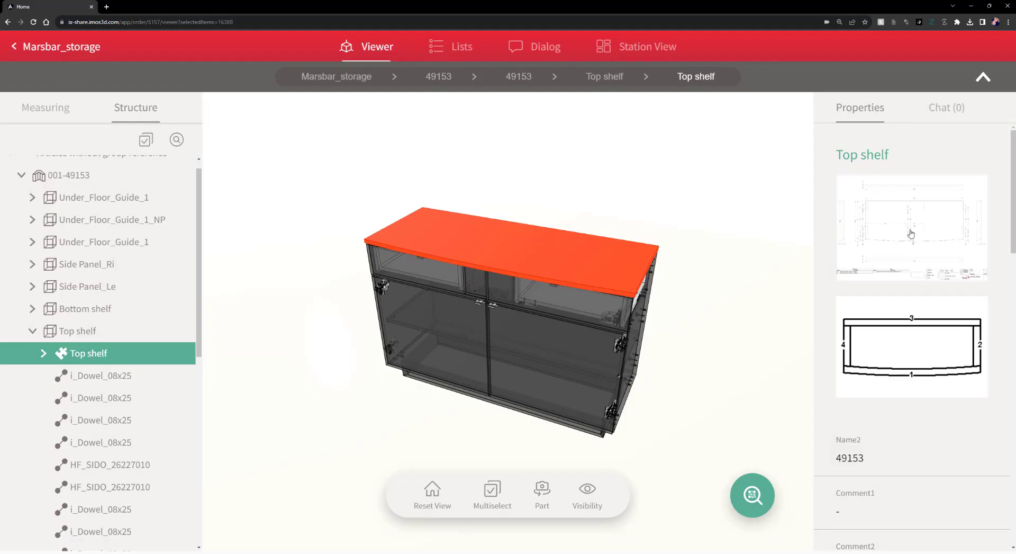
pyautogui.click(909, 232)
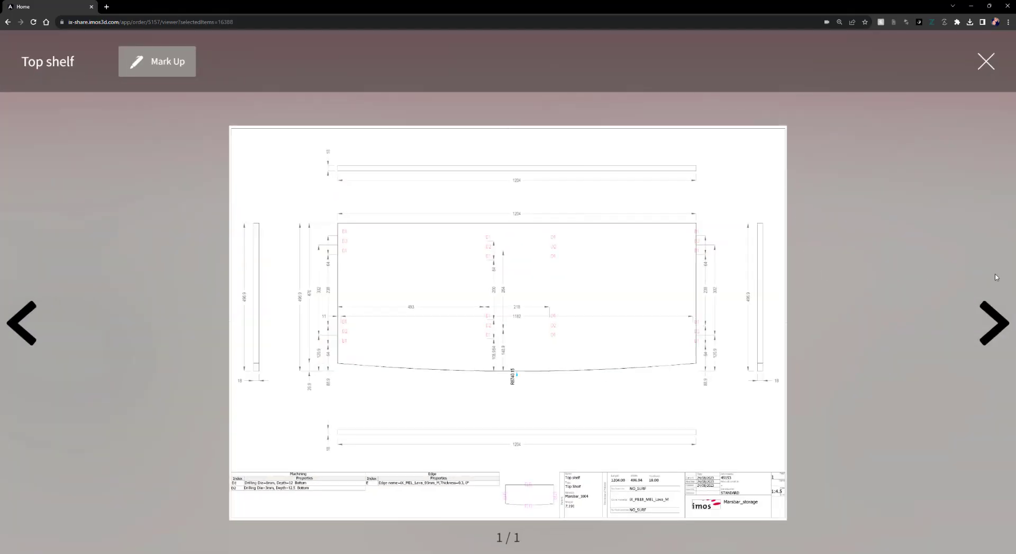
pyautogui.click(154, 65)
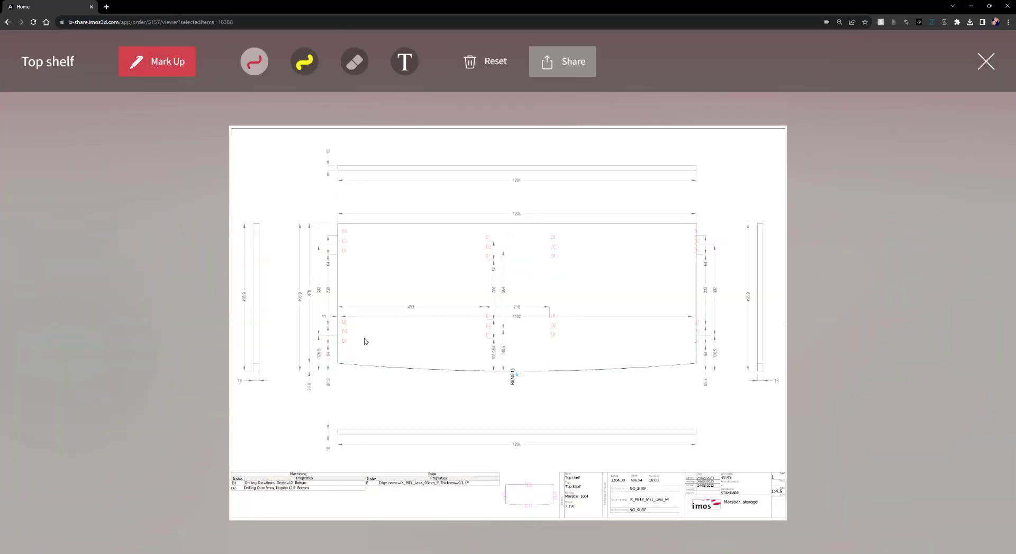
pyautogui.moveTo(364, 410); pyautogui.dragTo(405, 370)
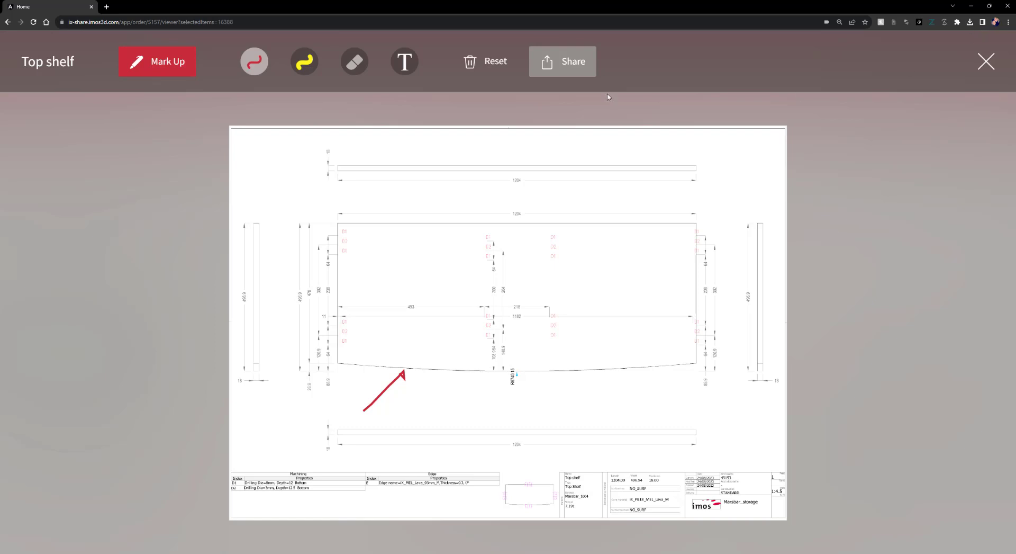
# Share the marked-up Top shelf drawing with the comment "Hand edge please" and close the drawing
pyautogui.click(557, 62)
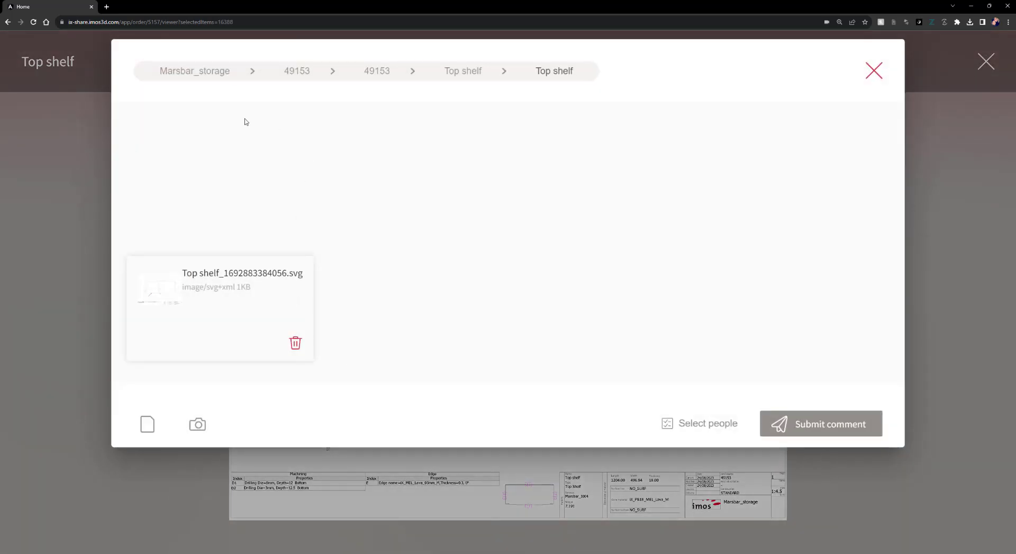
pyautogui.write('Hand edge please')
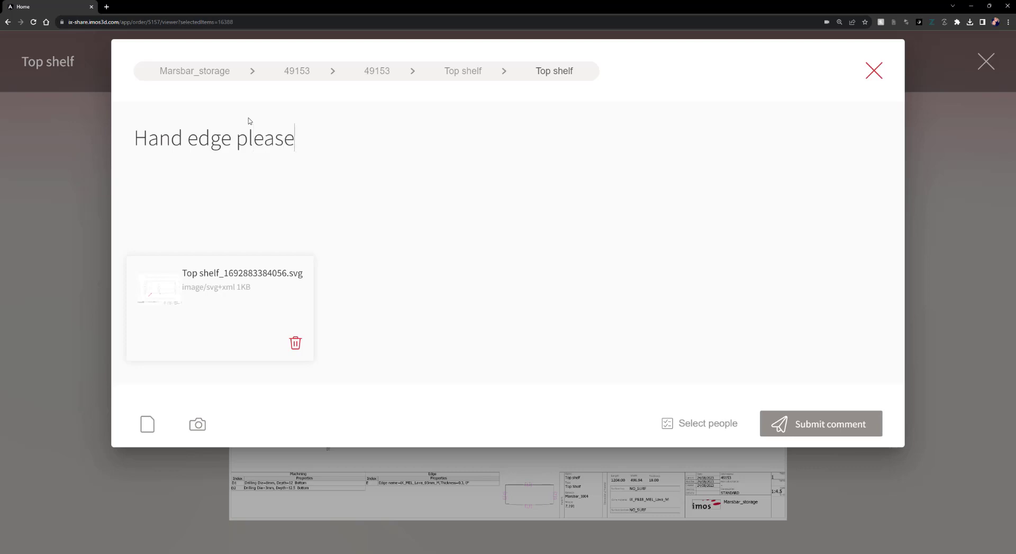
pyautogui.click(792, 416)
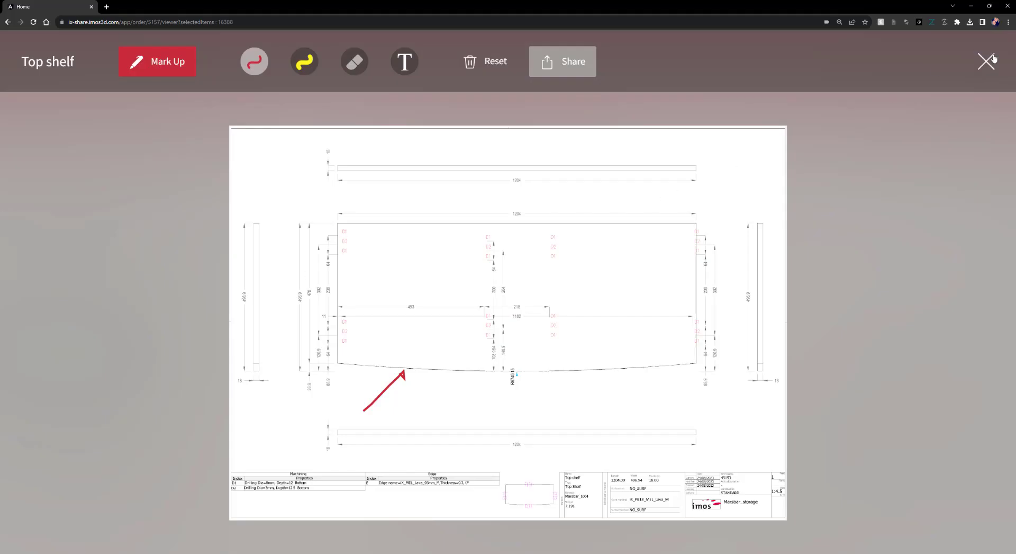
pyautogui.click(987, 61)
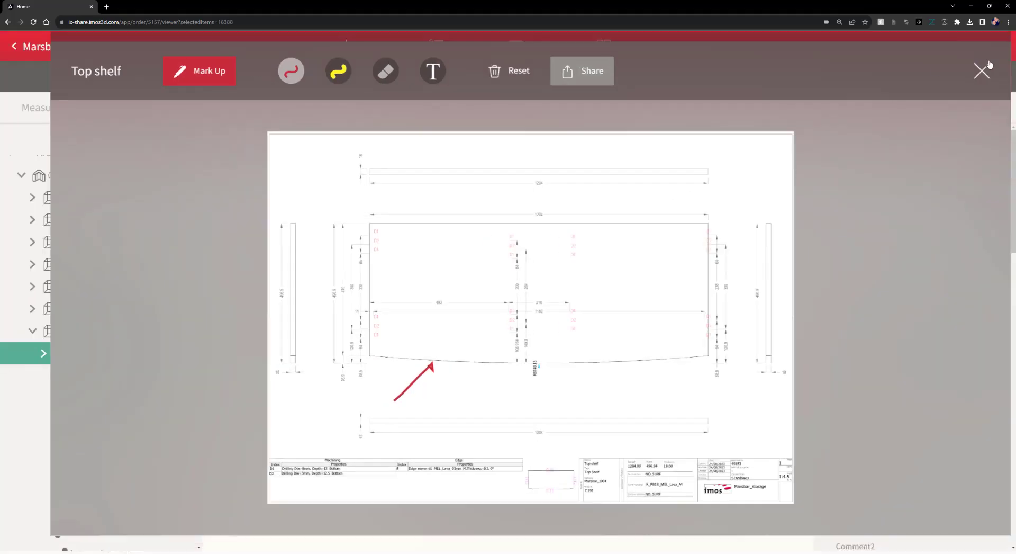